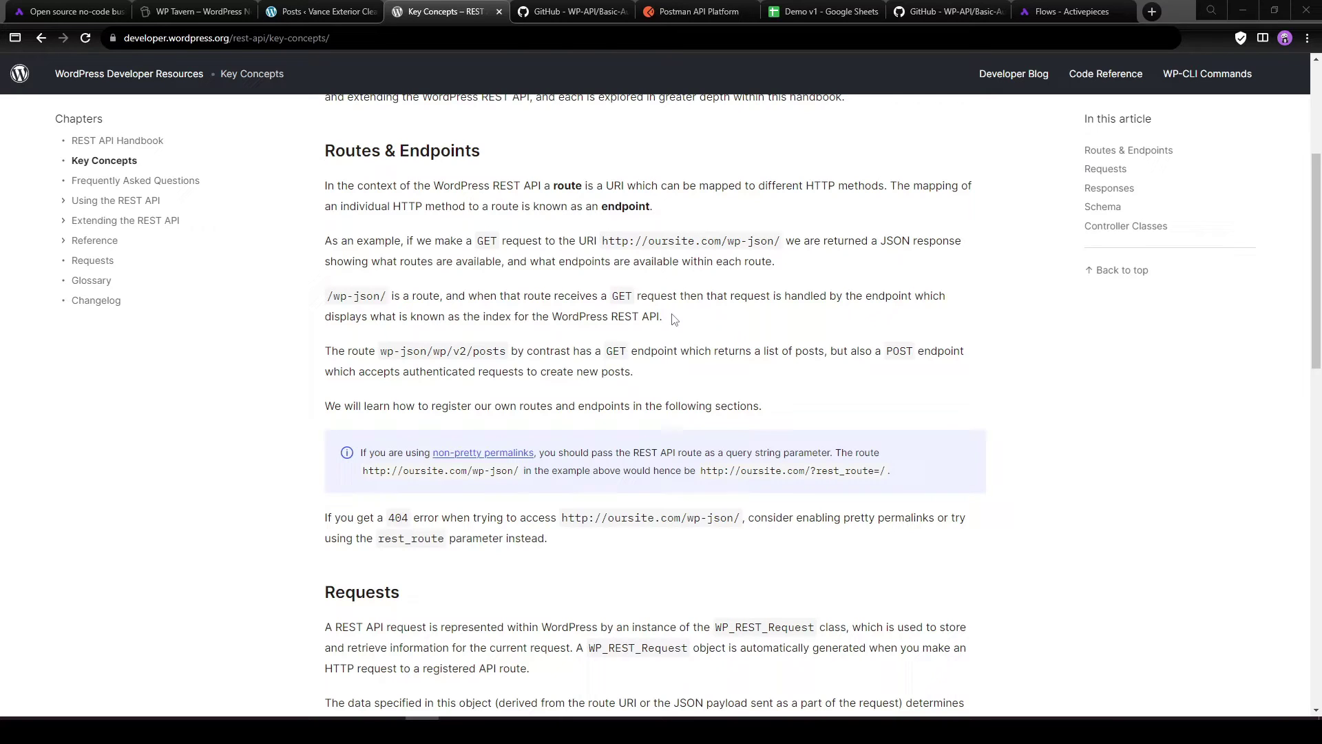
- Highlight the posts route on the REST API Key Concepts docs page
key("ctrl+1")
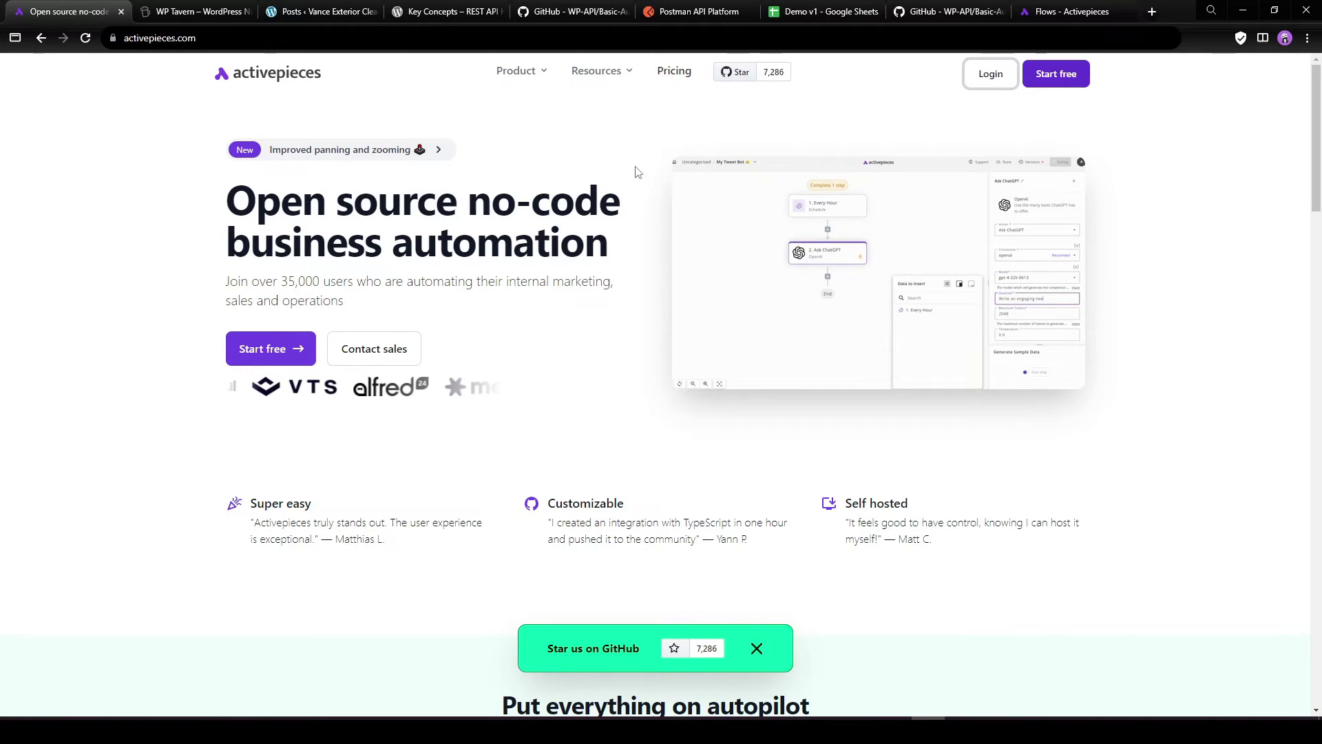
left_click(445, 12)
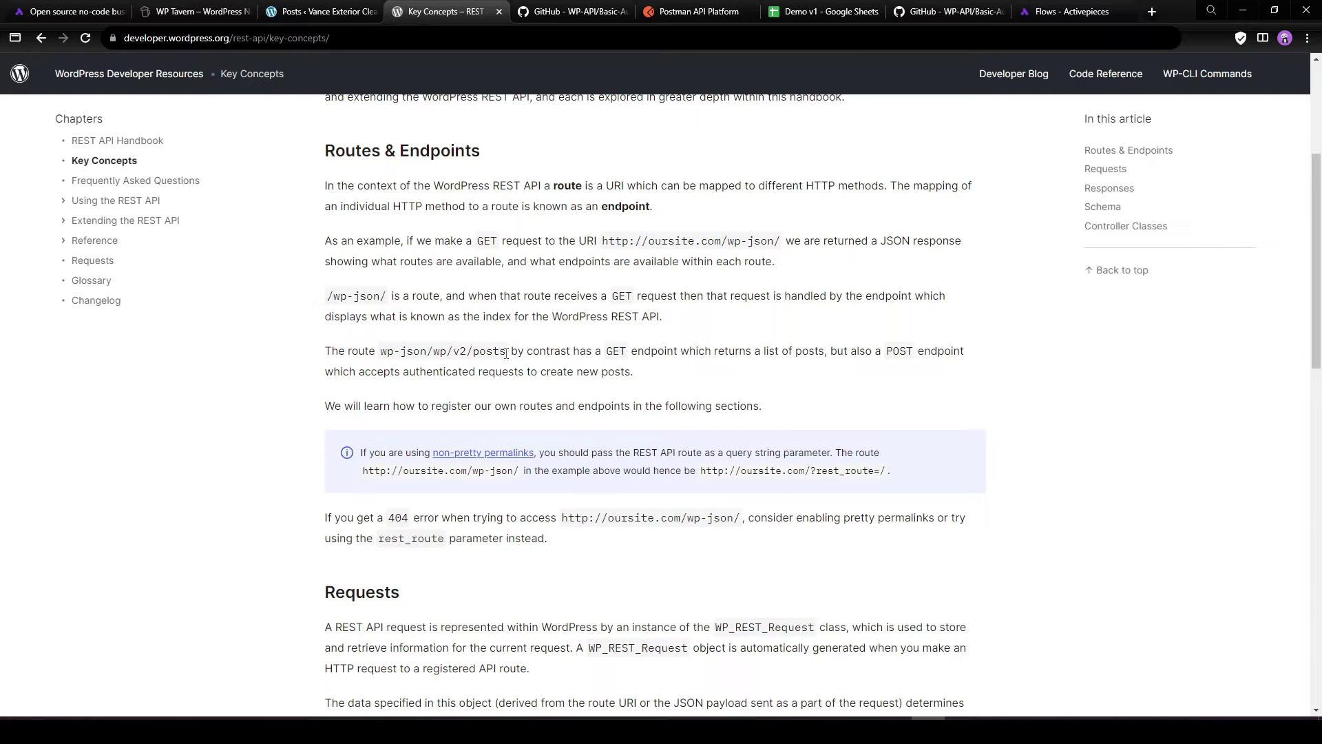
left_click_drag(506, 353, 475, 355)
left_click(516, 339)
- Check cell K8 in the Demo v1 contractor list, then reread the Key Concepts docs
left_click(823, 11)
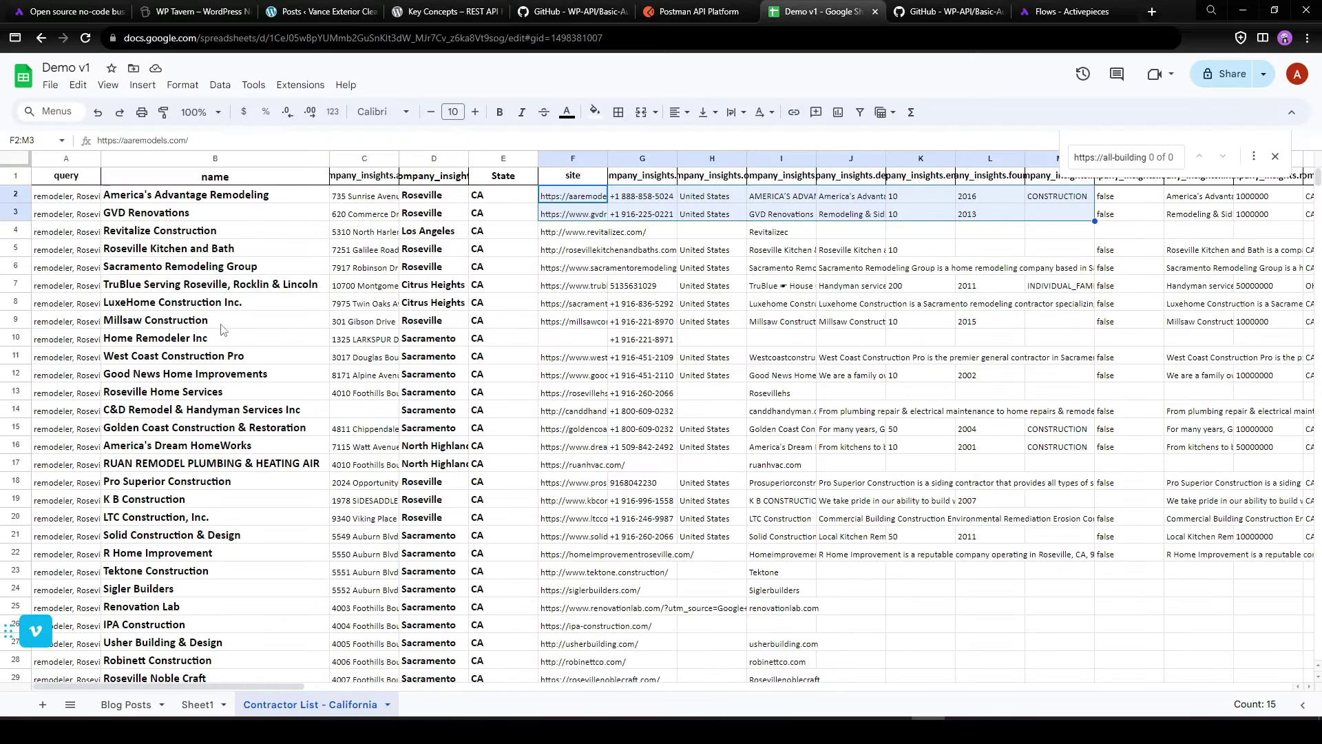
left_click(910, 306)
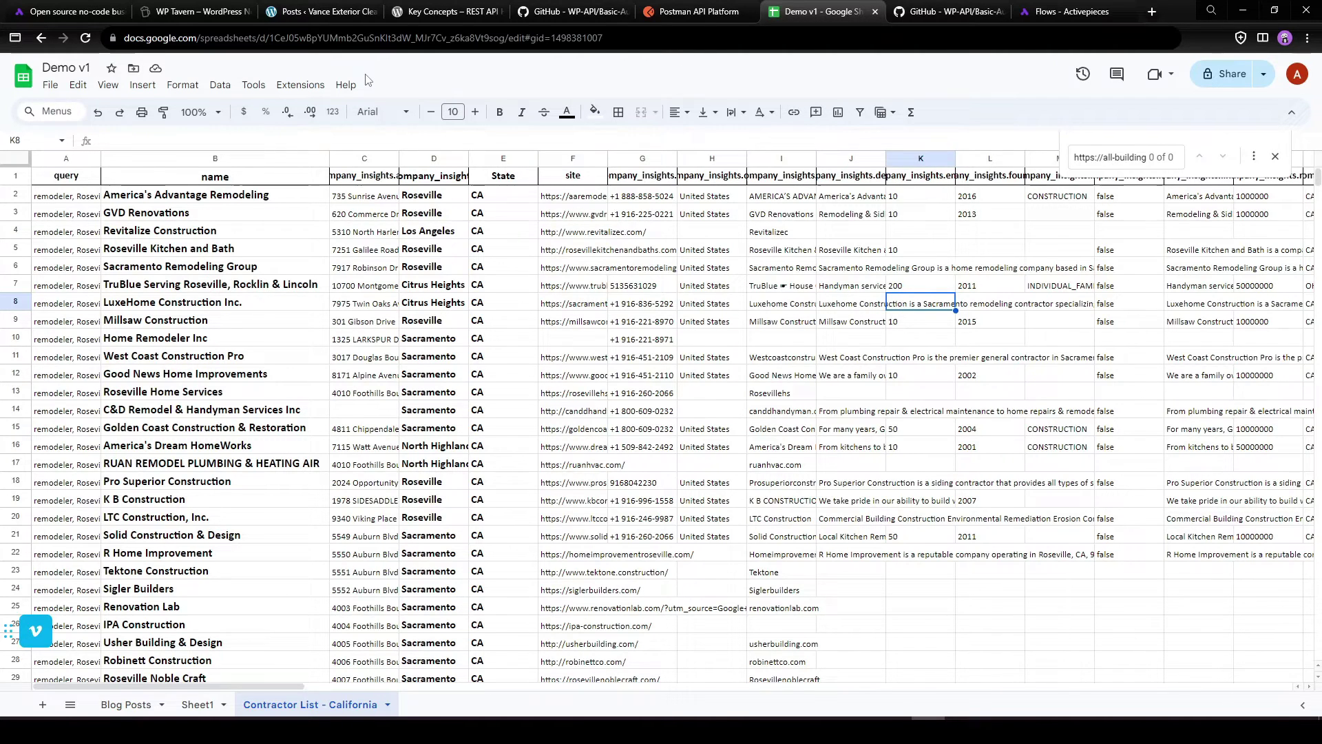
left_click(408, 12)
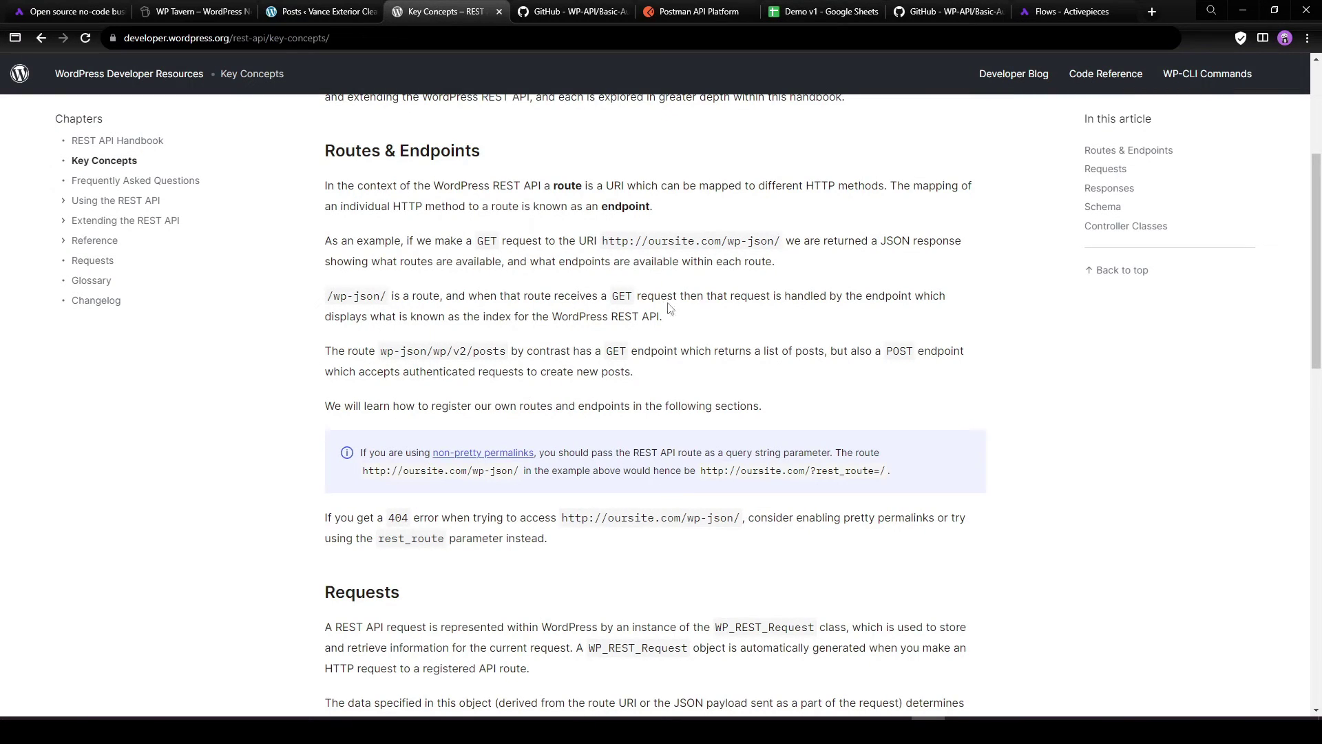
scroll(881, 278, "up", 1)
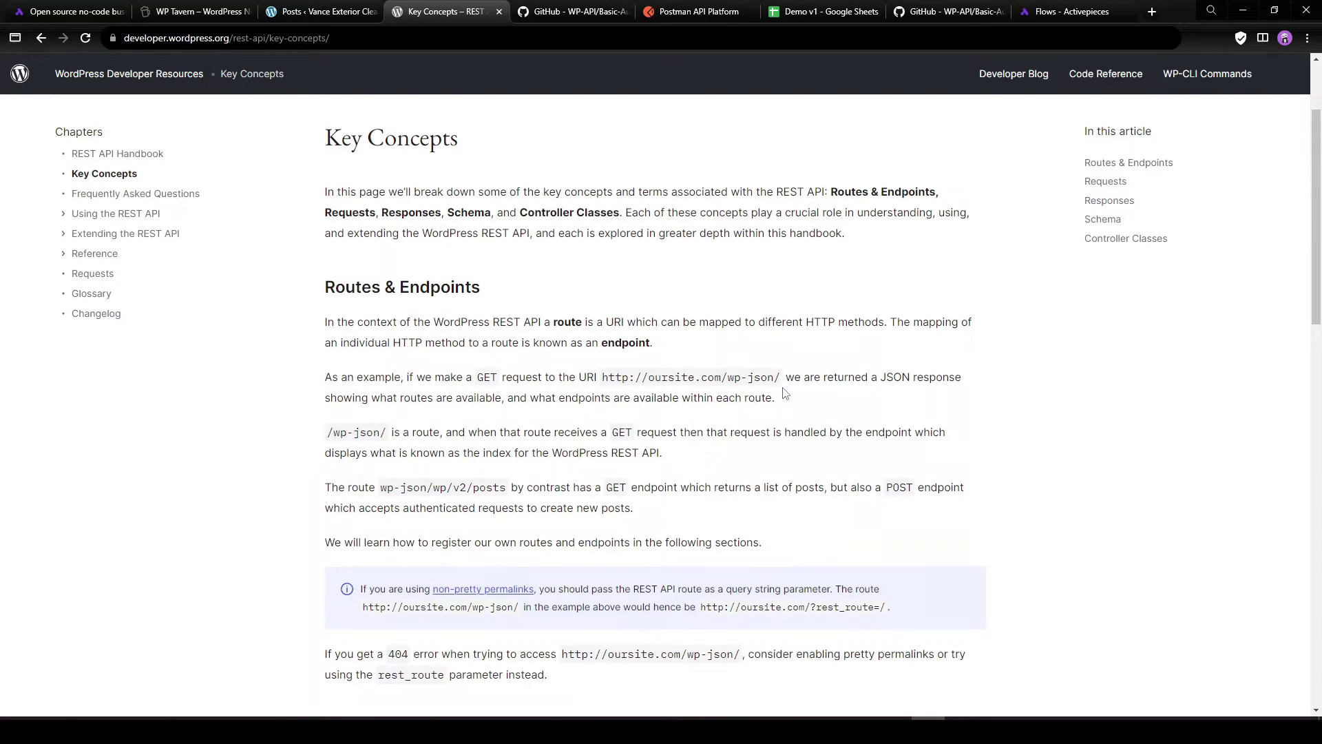
scroll(785, 392, "down", 15)
scroll(787, 418, "up", 6)
scroll(787, 418, "up", 10)
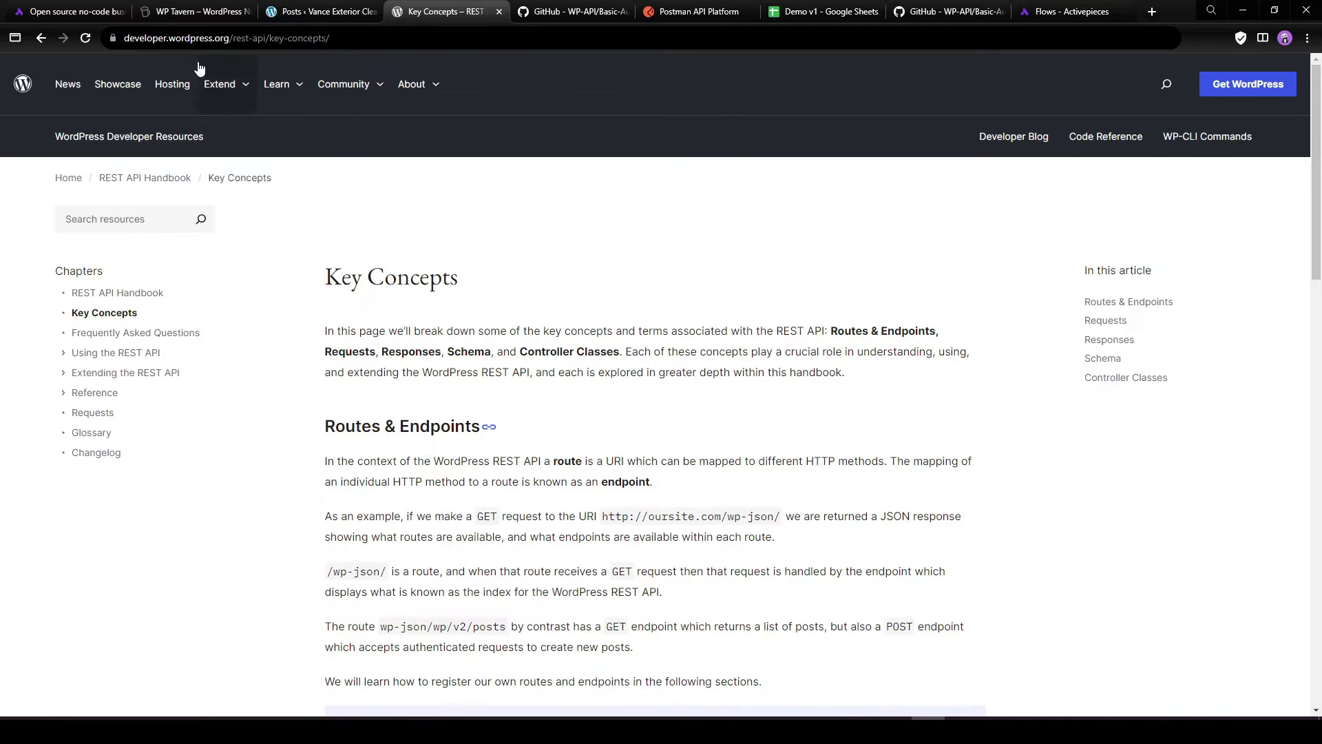
- On WP Tavern, open the featured Inside DE{CODE} 2024 story and scroll through Recent Posts
left_click(196, 11)
scroll(152, 200, "up", 4)
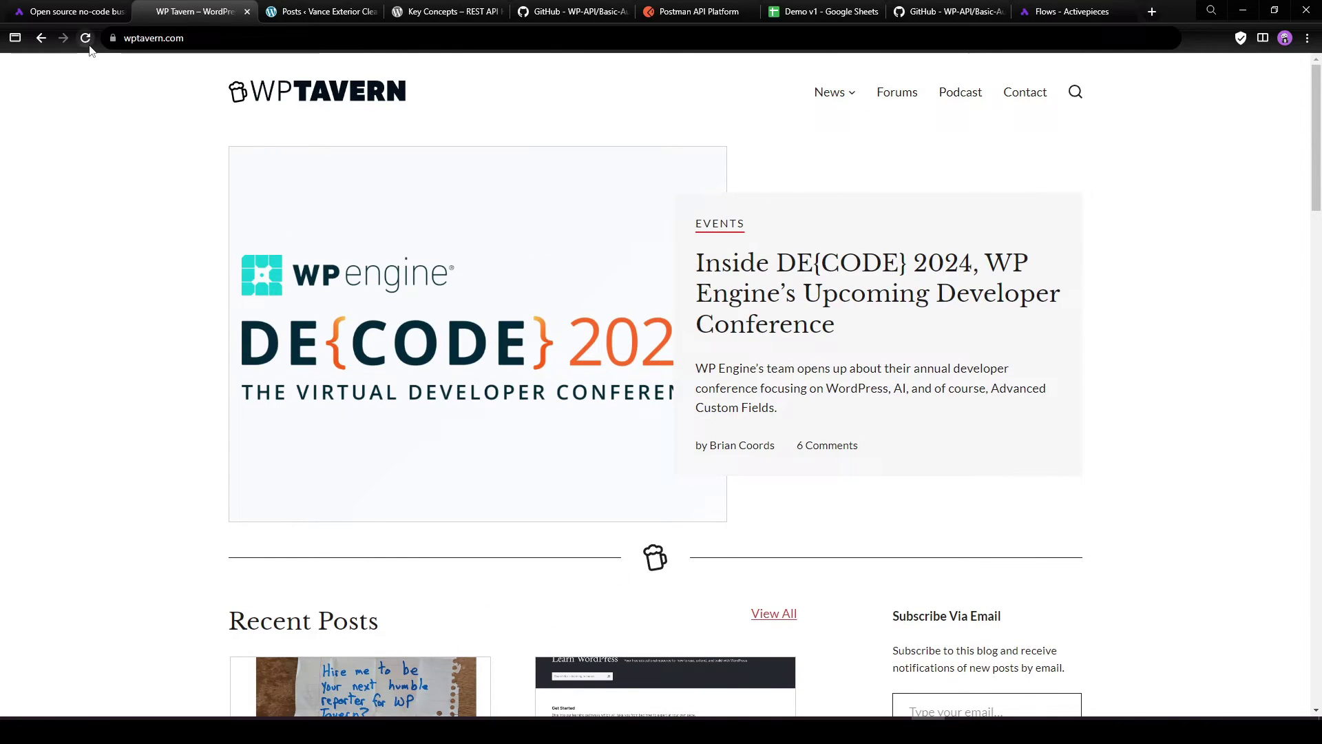
left_click(709, 277)
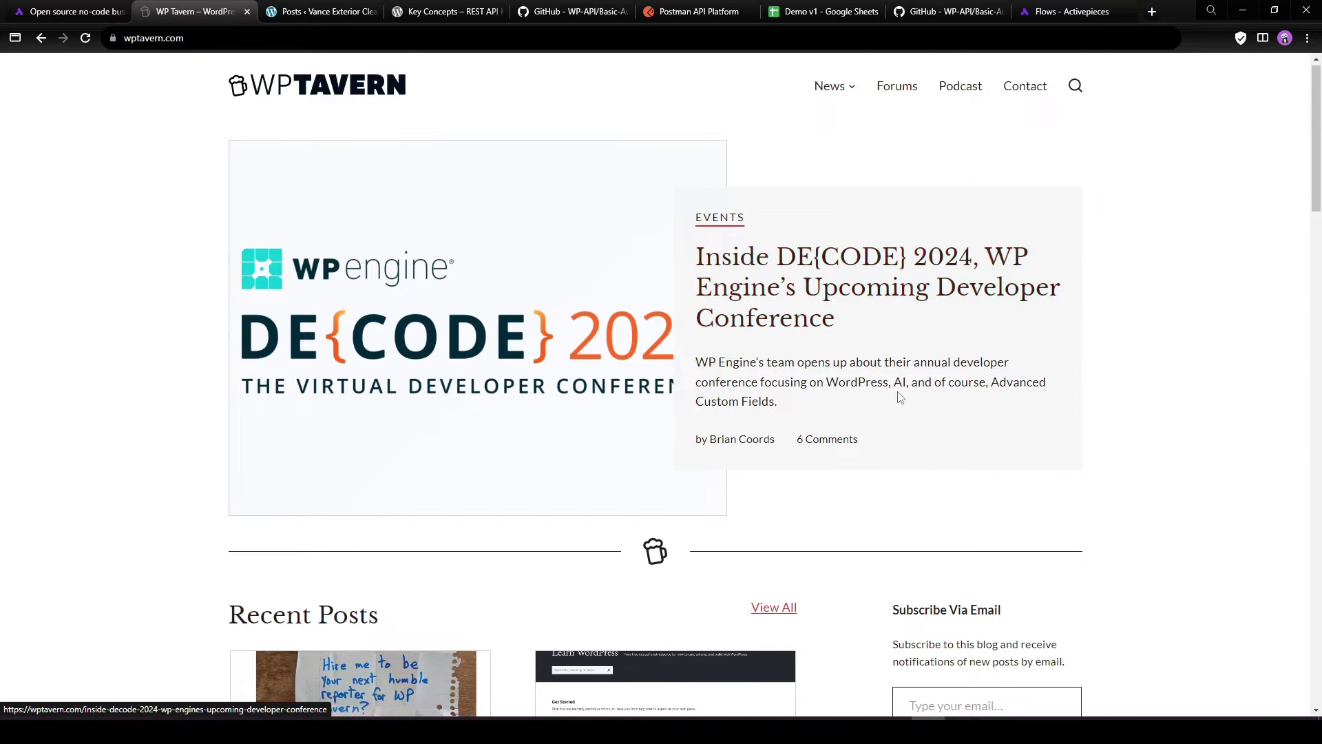
scroll(473, 361, "down", 4)
scroll(193, 421, "down", 3)
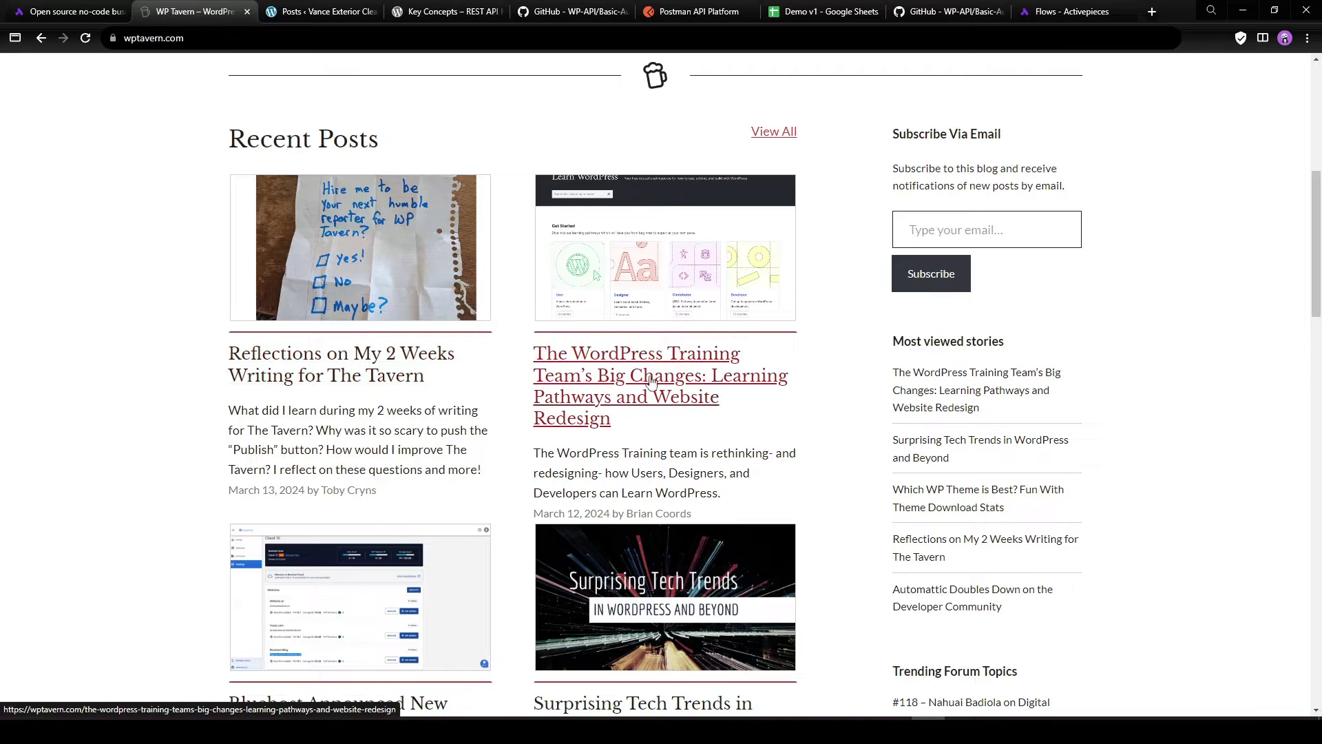
scroll(372, 396, "up", 6)
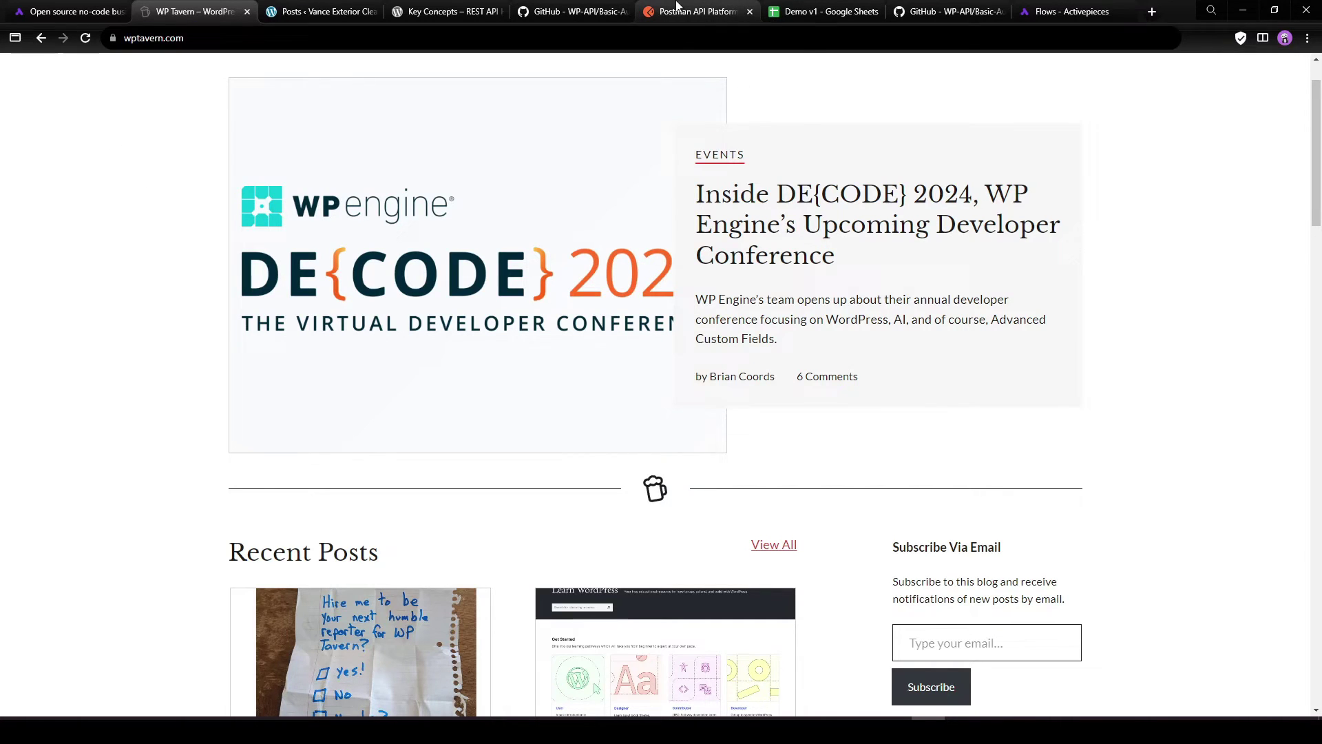
left_click(677, 7)
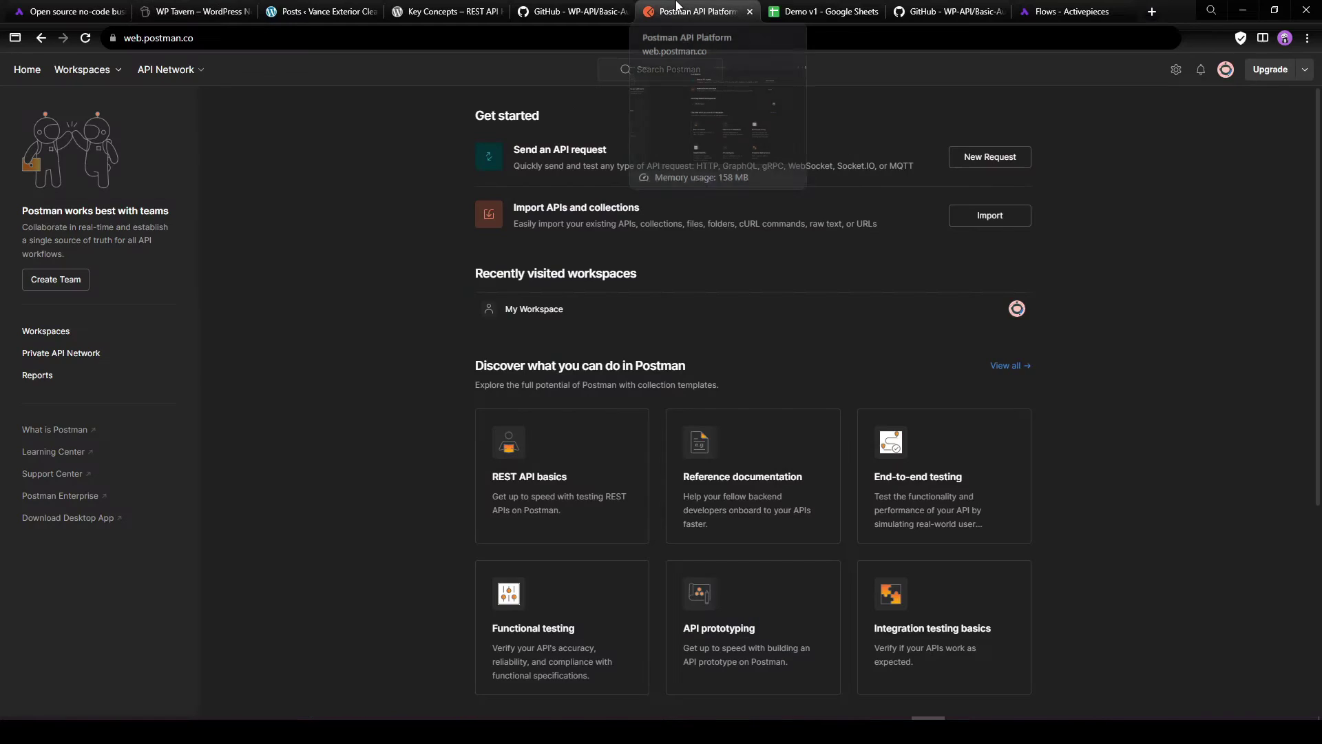
left_click(987, 155)
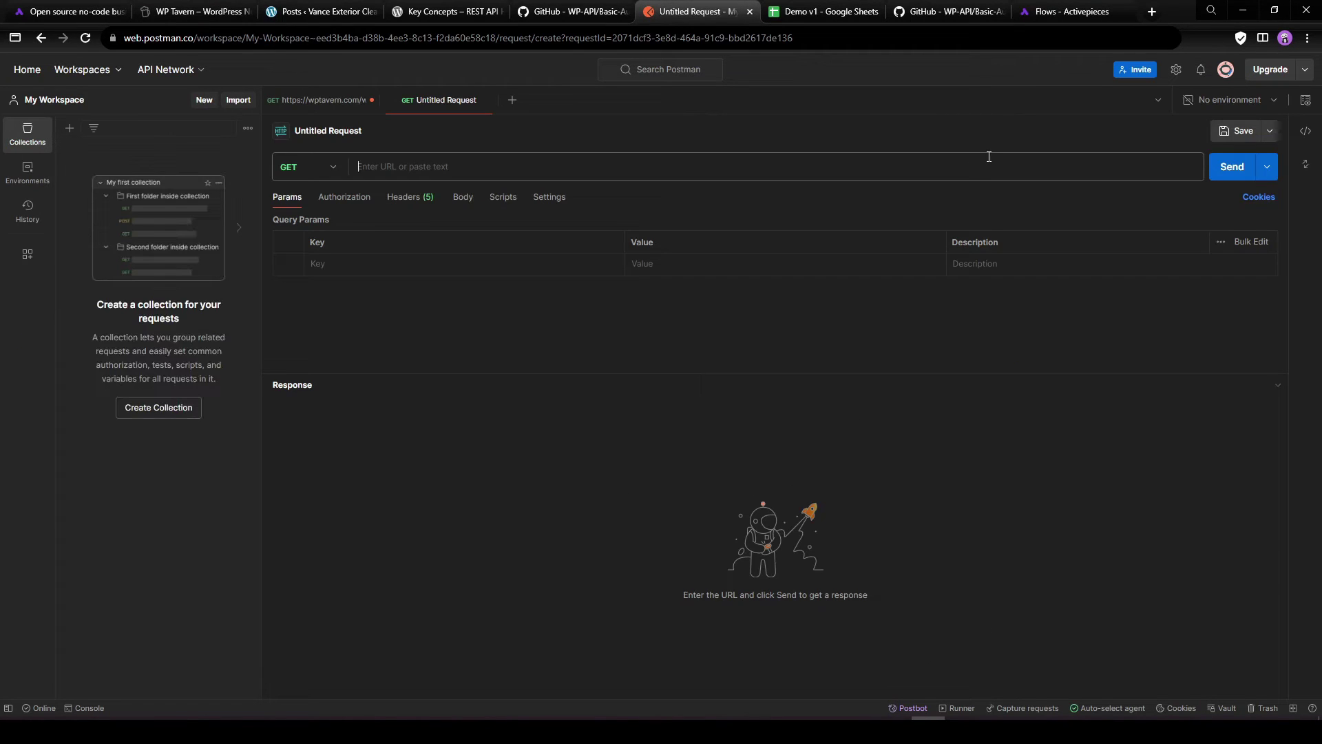
left_click(487, 163)
left_click(321, 178)
left_click(303, 213)
left_click(455, 162)
type("https://wptavern.com/")
left_click(559, 132)
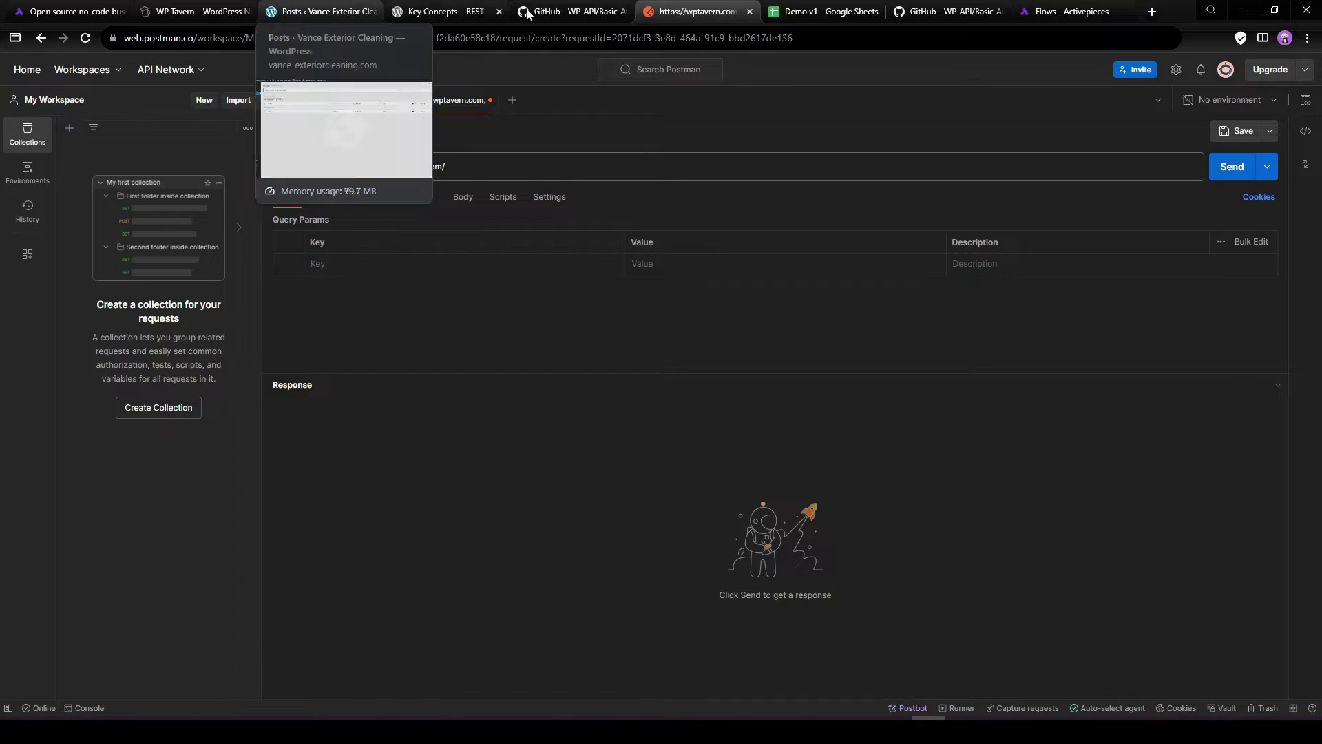
left_click(448, 11)
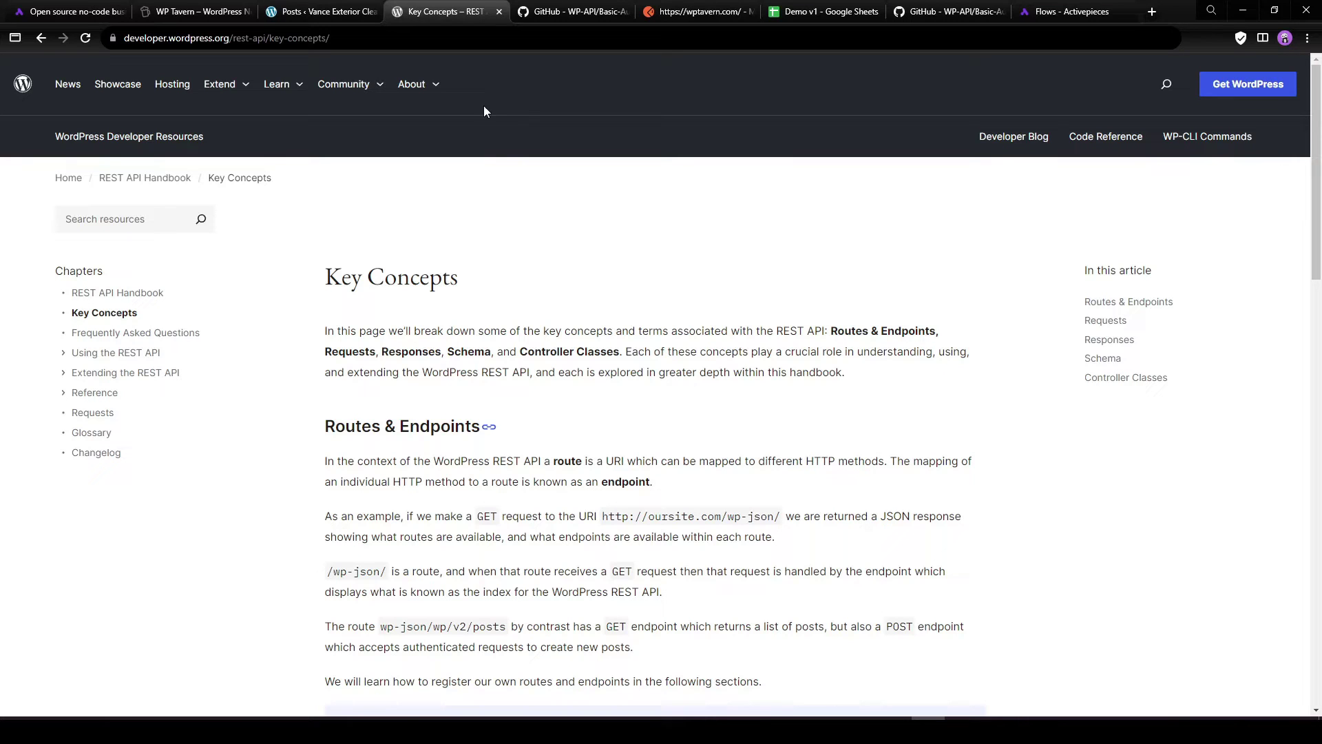
scroll(386, 427, "down", 2)
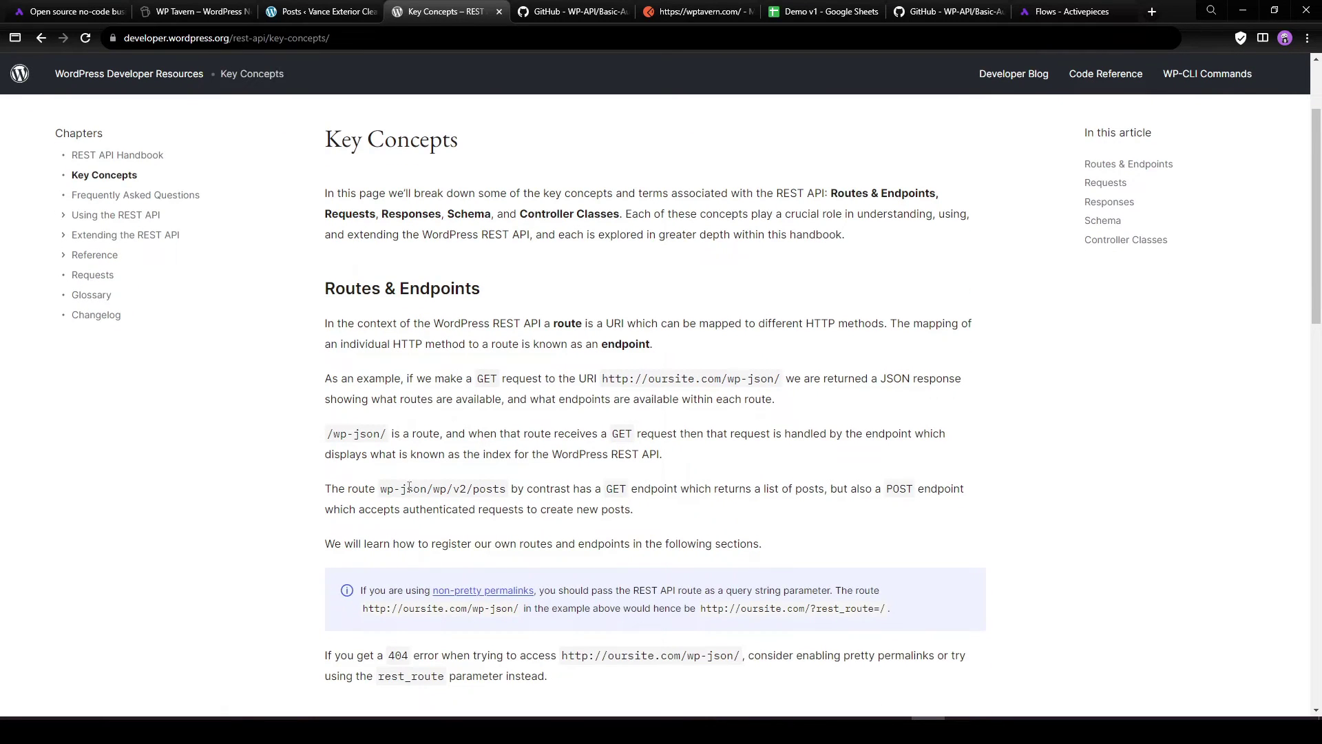
left_click_drag(380, 488, 506, 490)
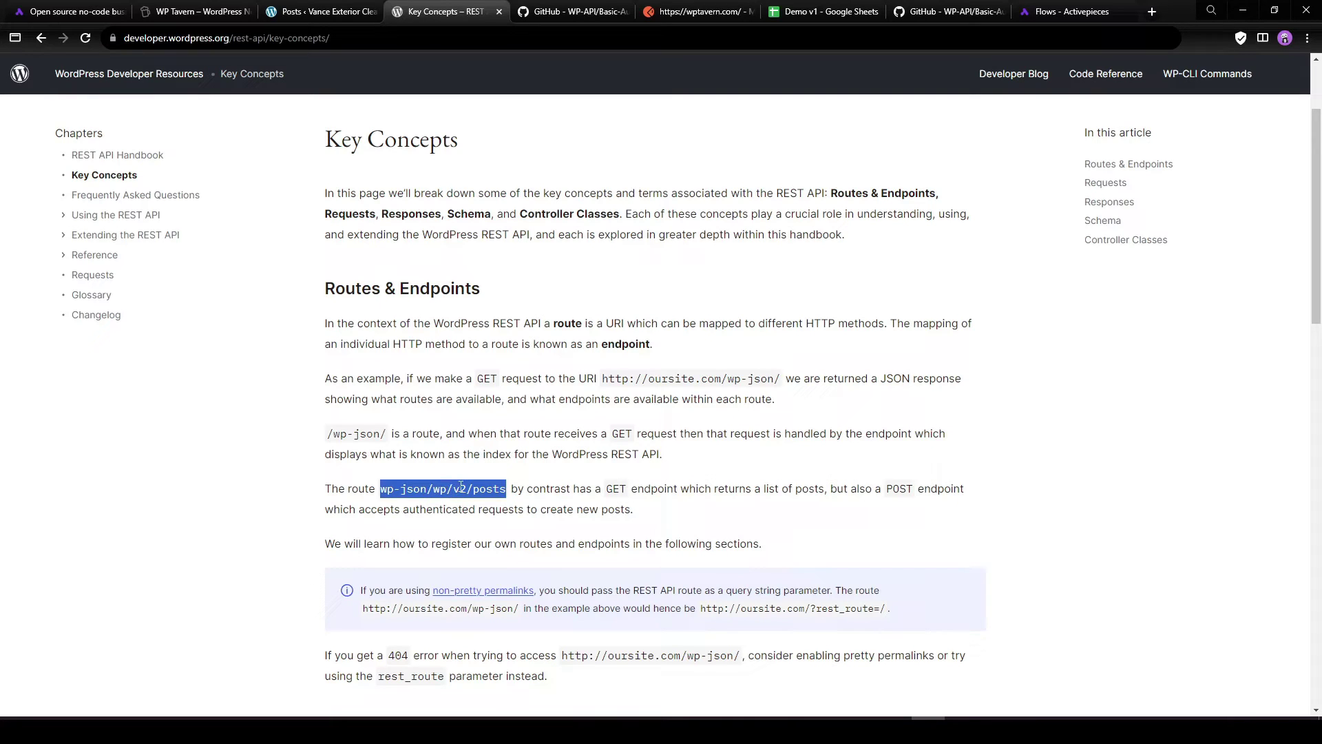
left_click_drag(472, 490, 387, 495)
left_click(508, 489)
left_click(507, 490)
left_click(508, 490)
left_click(508, 490)
left_click_drag(473, 490, 507, 490)
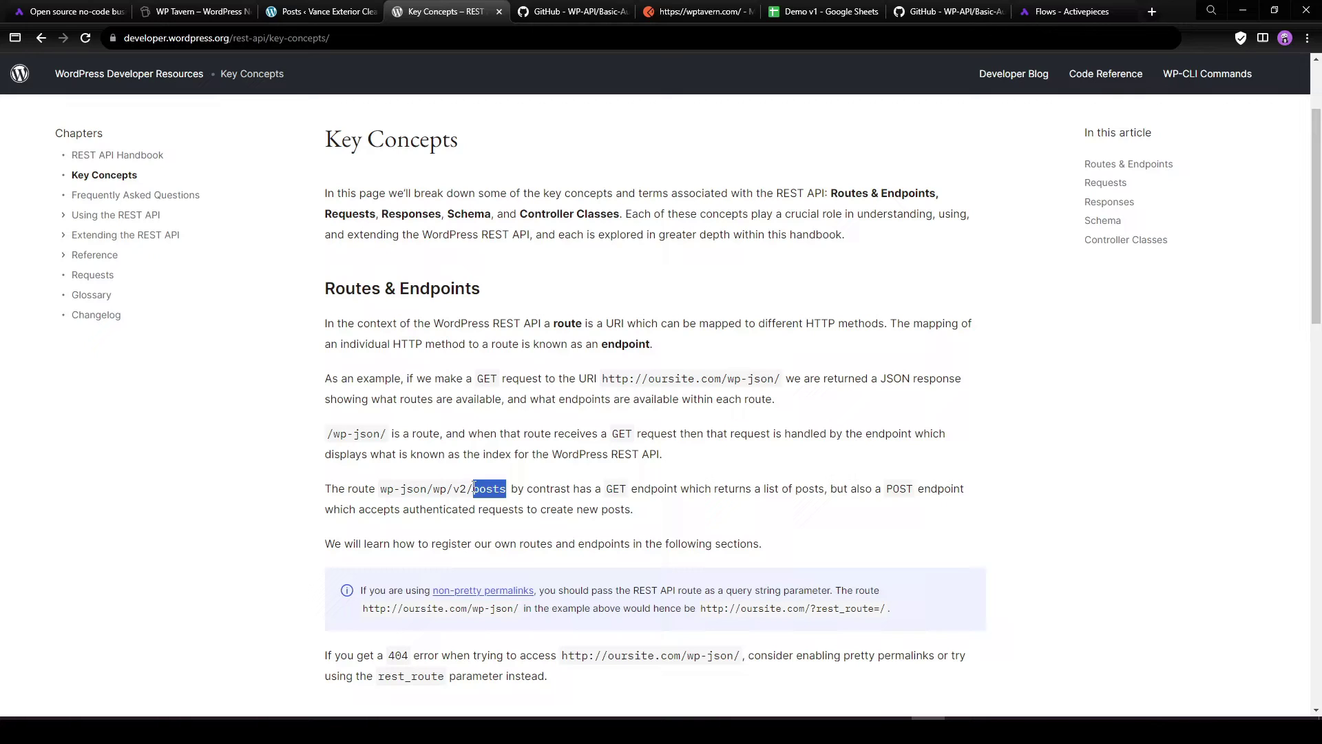
left_click(522, 500)
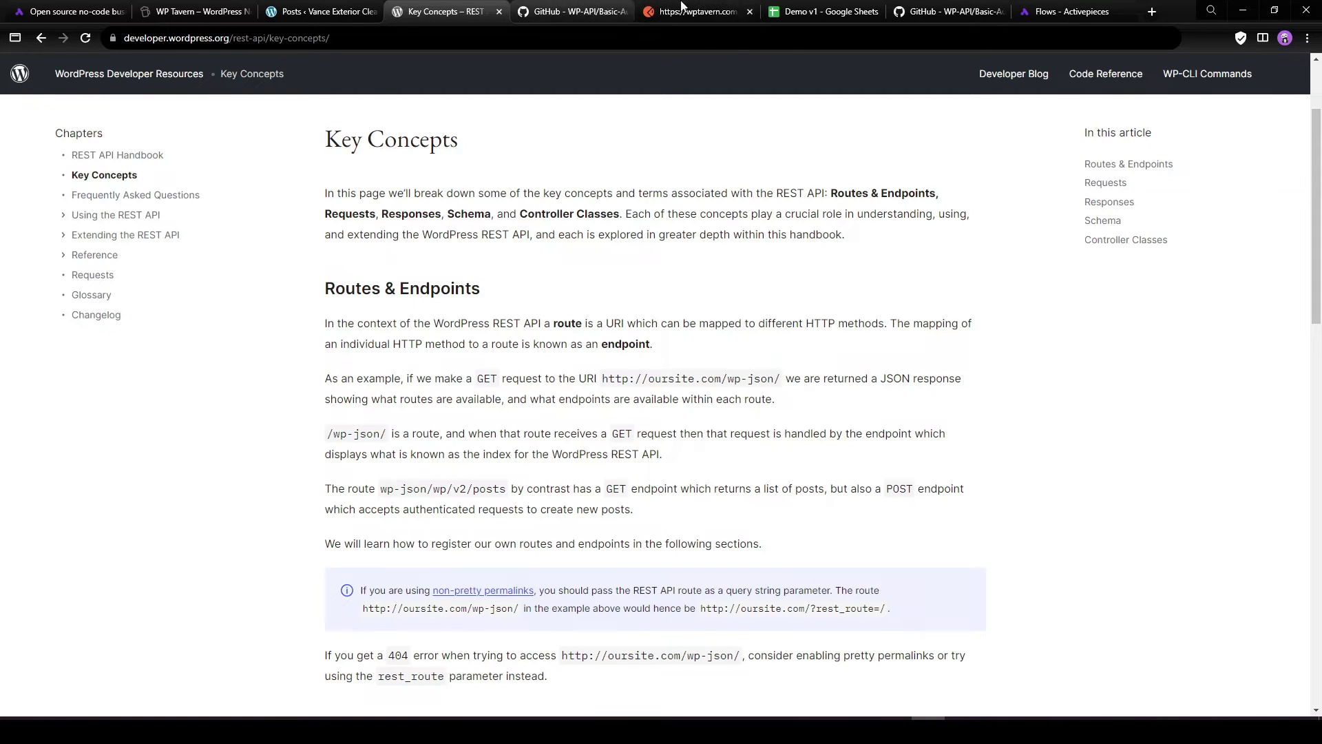
left_click(681, 8)
left_click(523, 166)
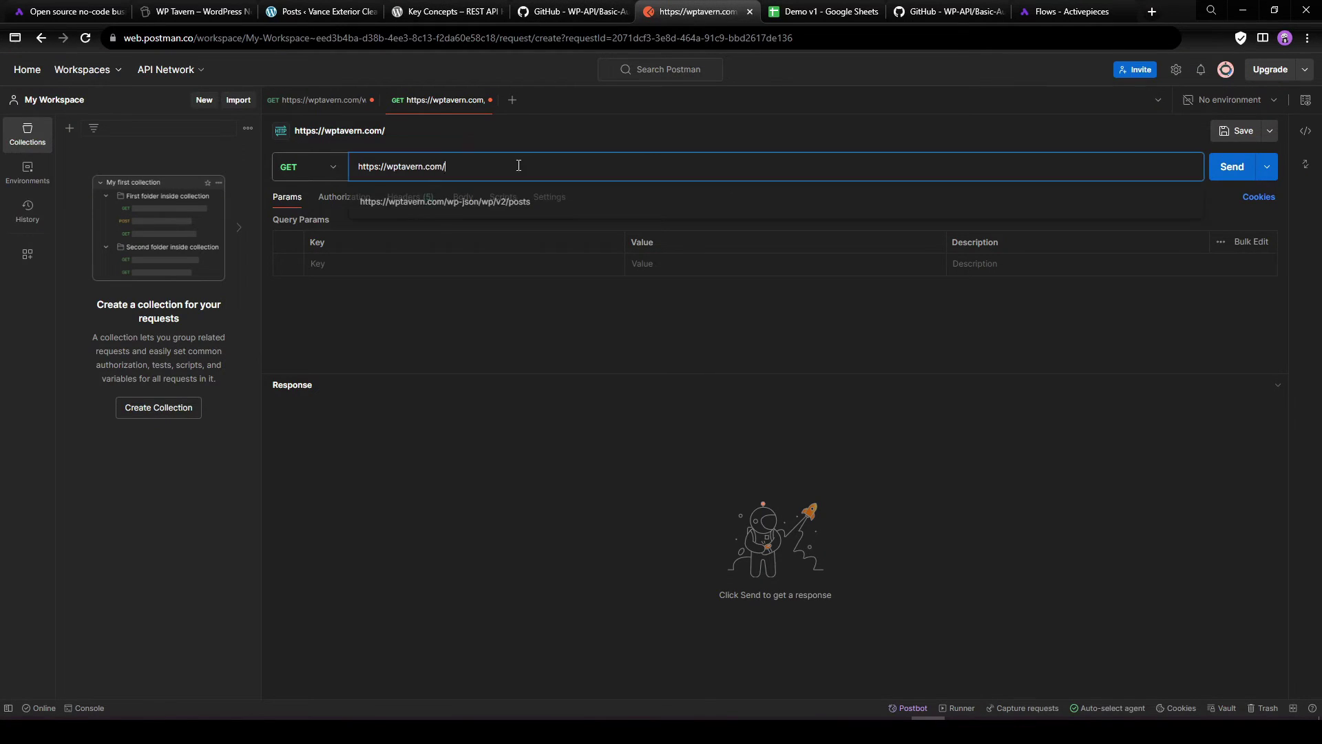
left_click(440, 199)
left_click(1223, 175)
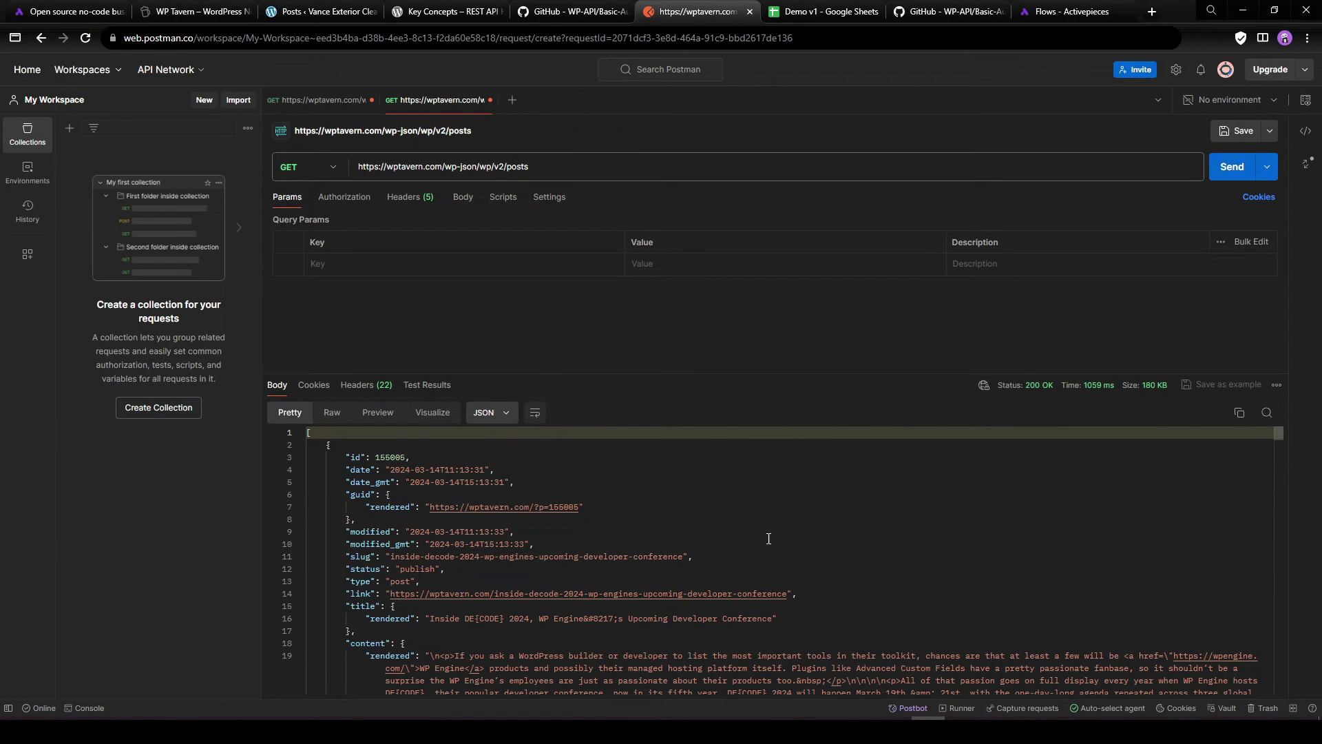
left_click_drag(784, 377, 775, 272)
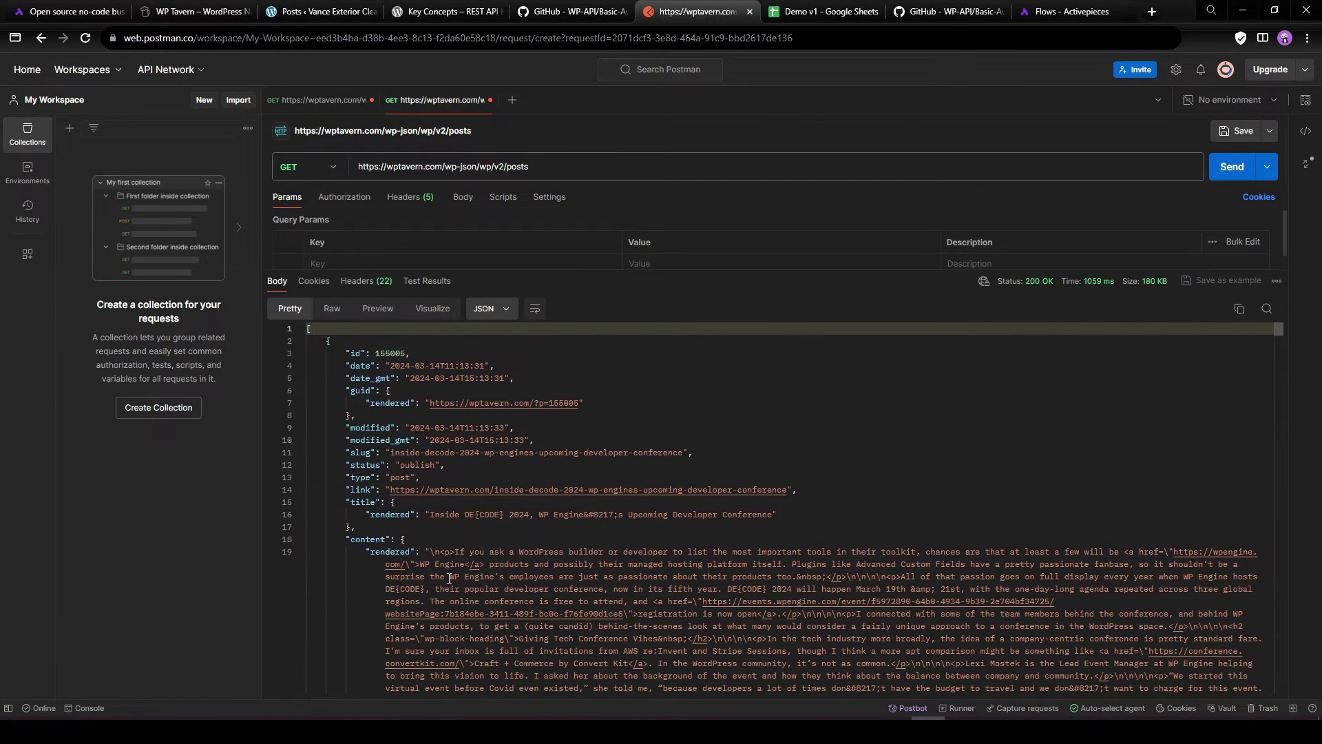
left_click(401, 539)
key("ctrl+shift+bracketleft")
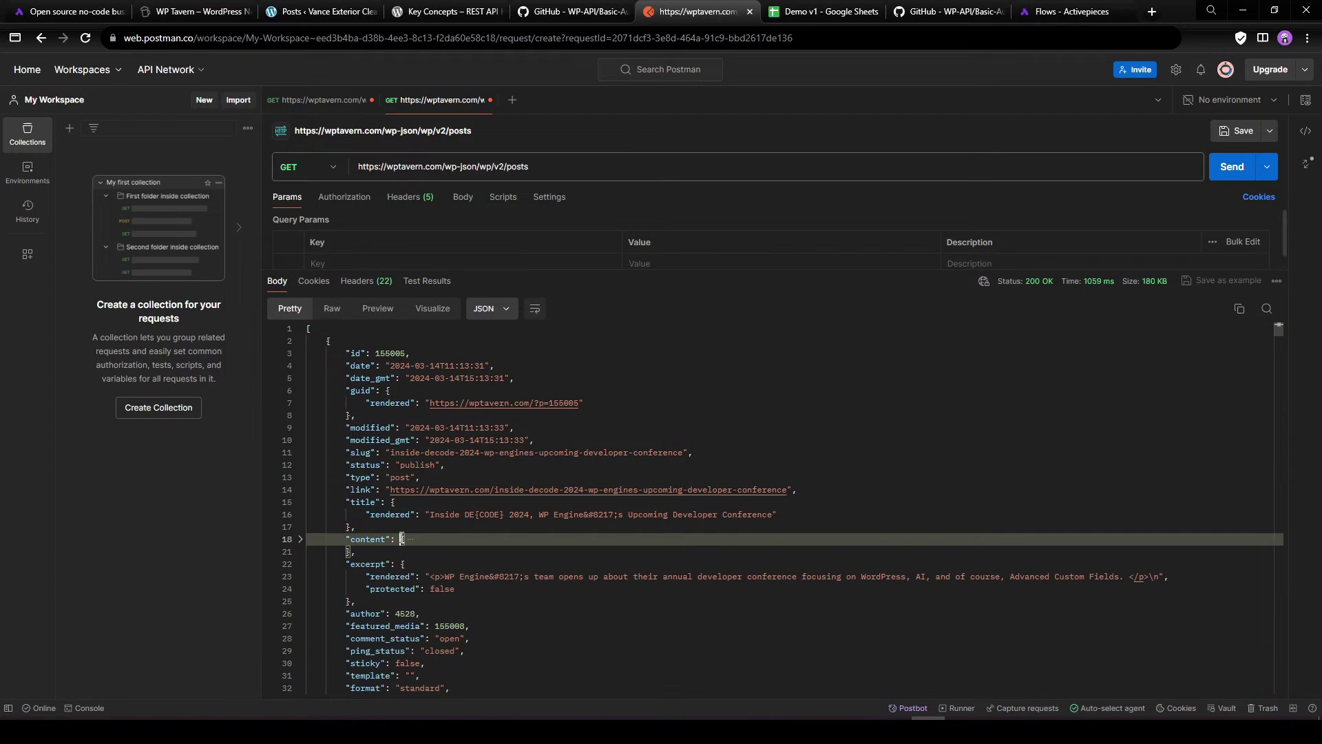
scroll(429, 530, "down", 1)
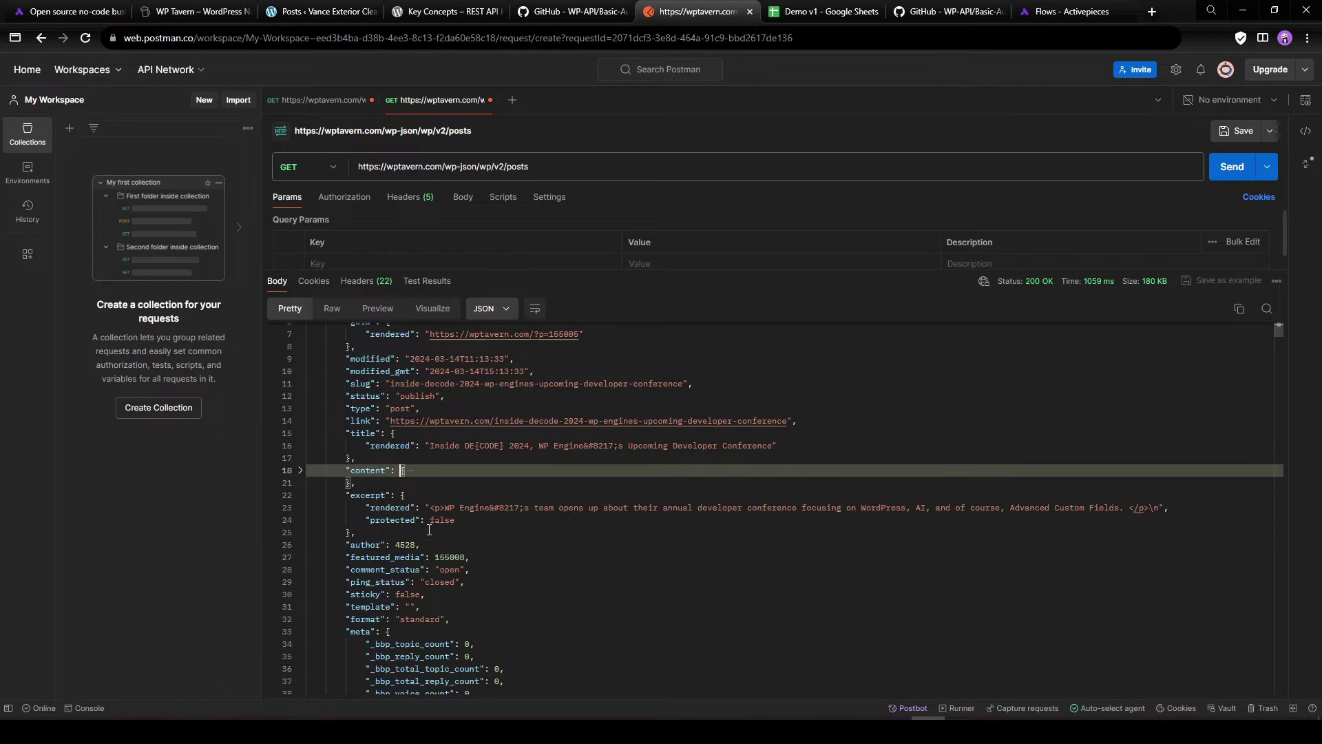
left_click(429, 446)
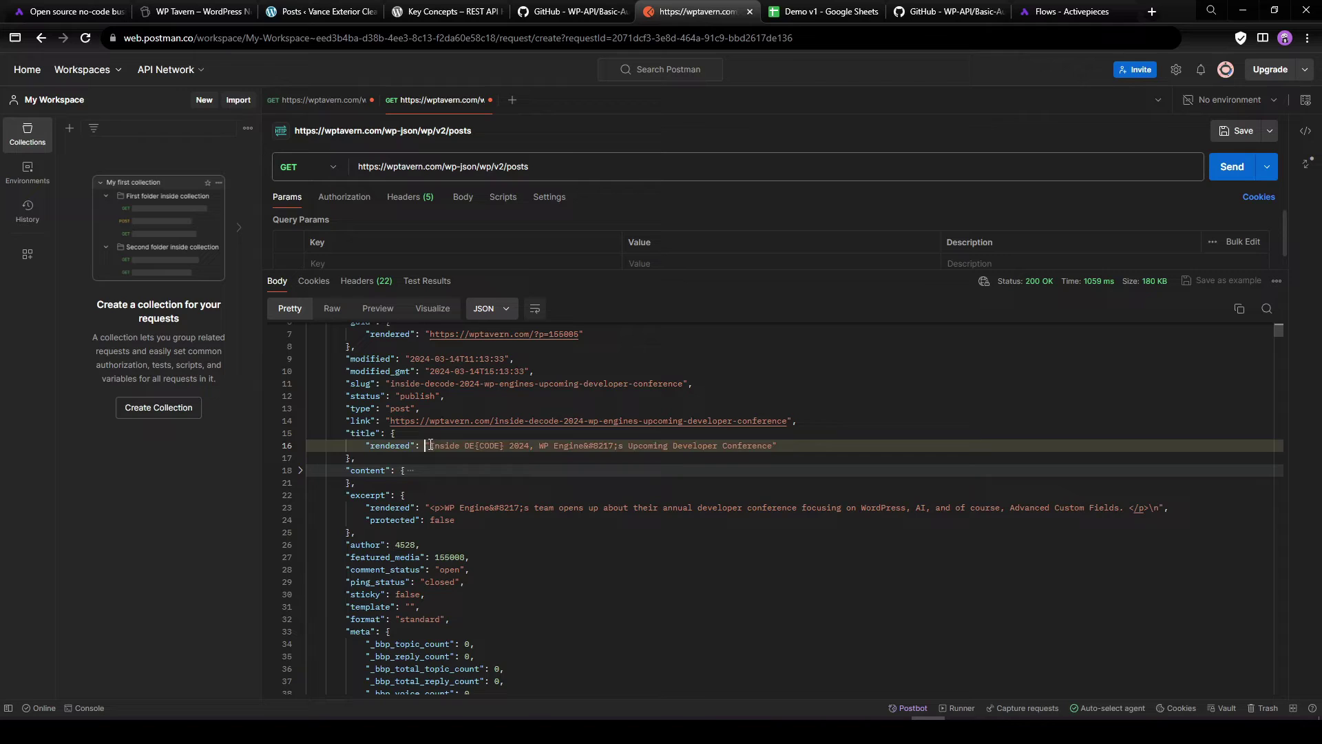
left_click_drag(430, 445, 547, 444)
scroll(547, 444, "down", 2)
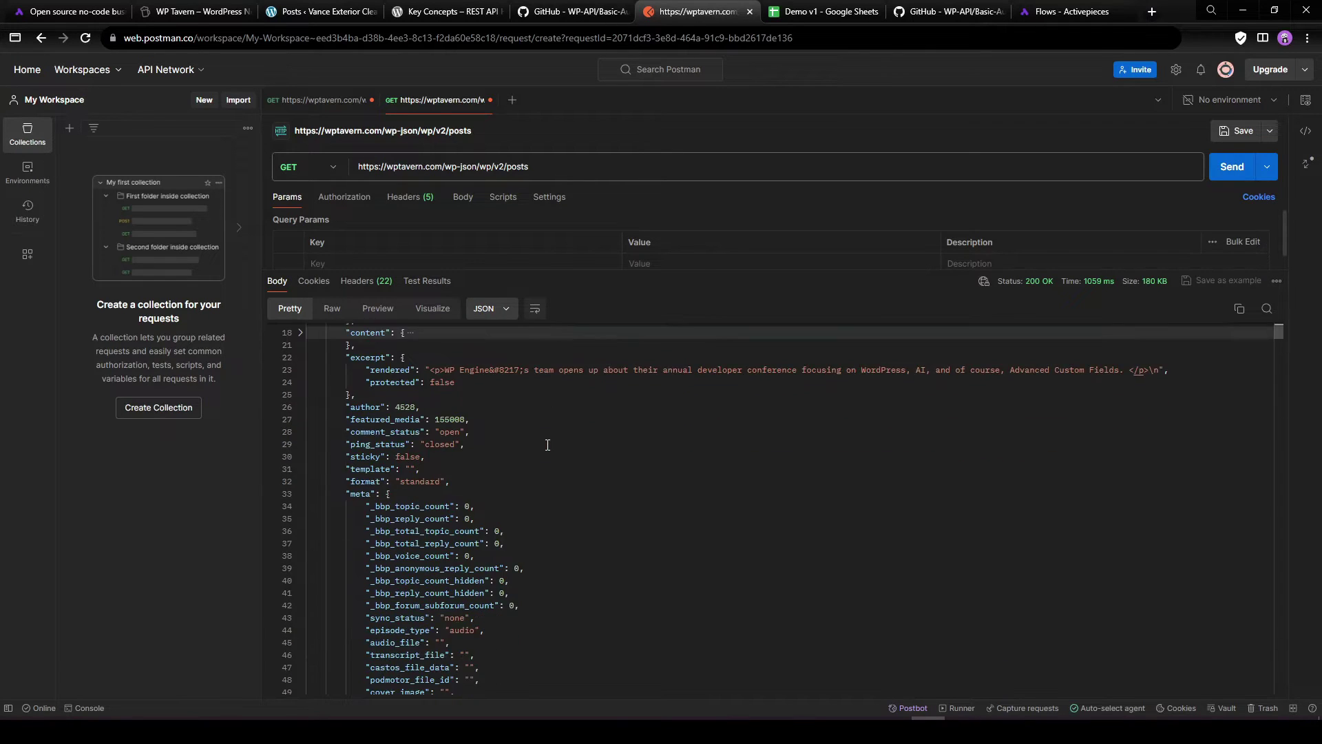
scroll(445, 484, "up", 1)
scroll(350, 359, "up", 2)
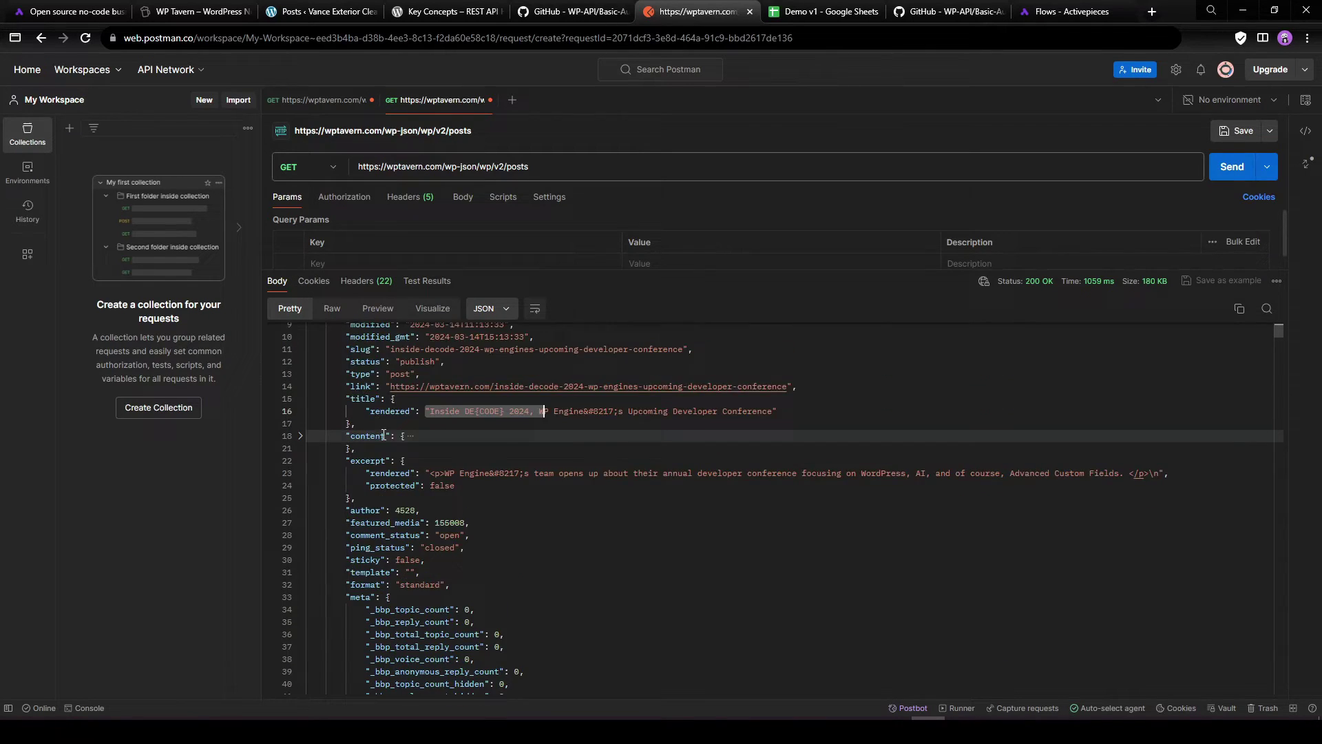
scroll(349, 569, "down", 20)
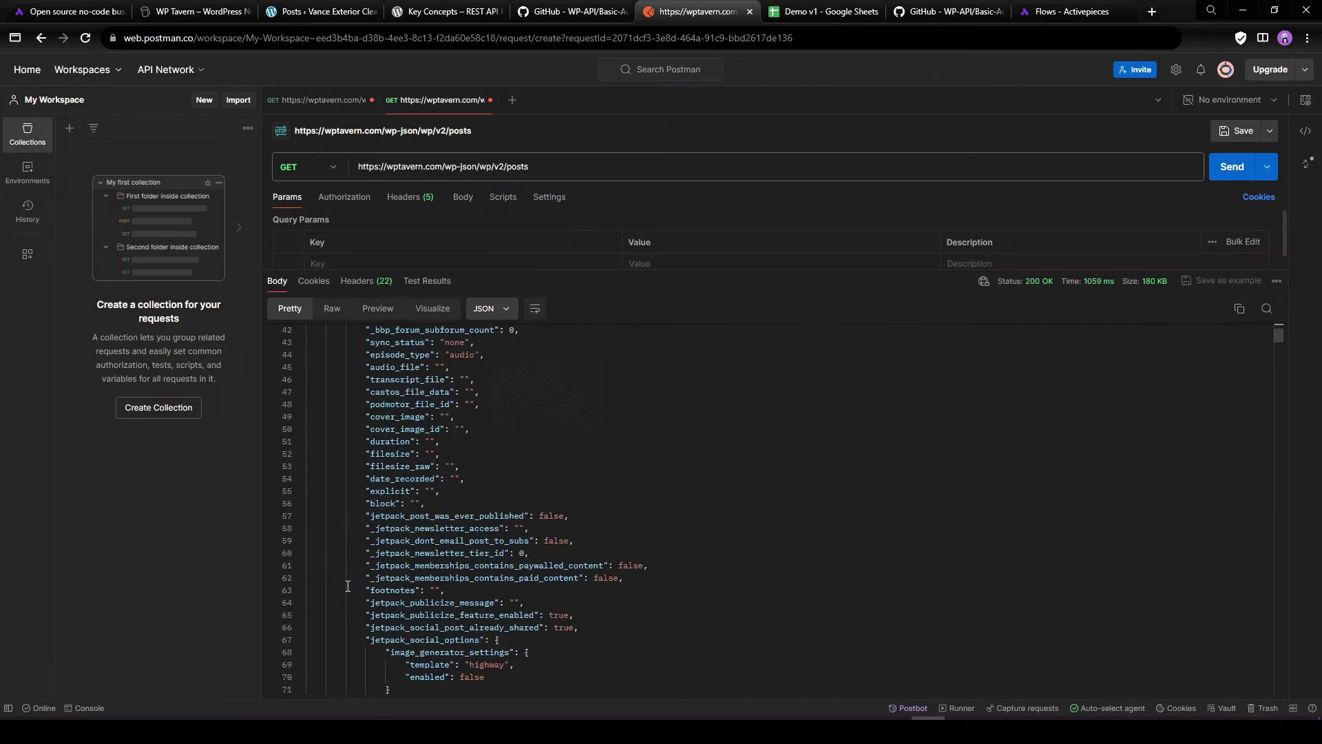
scroll(349, 584, "up", 7)
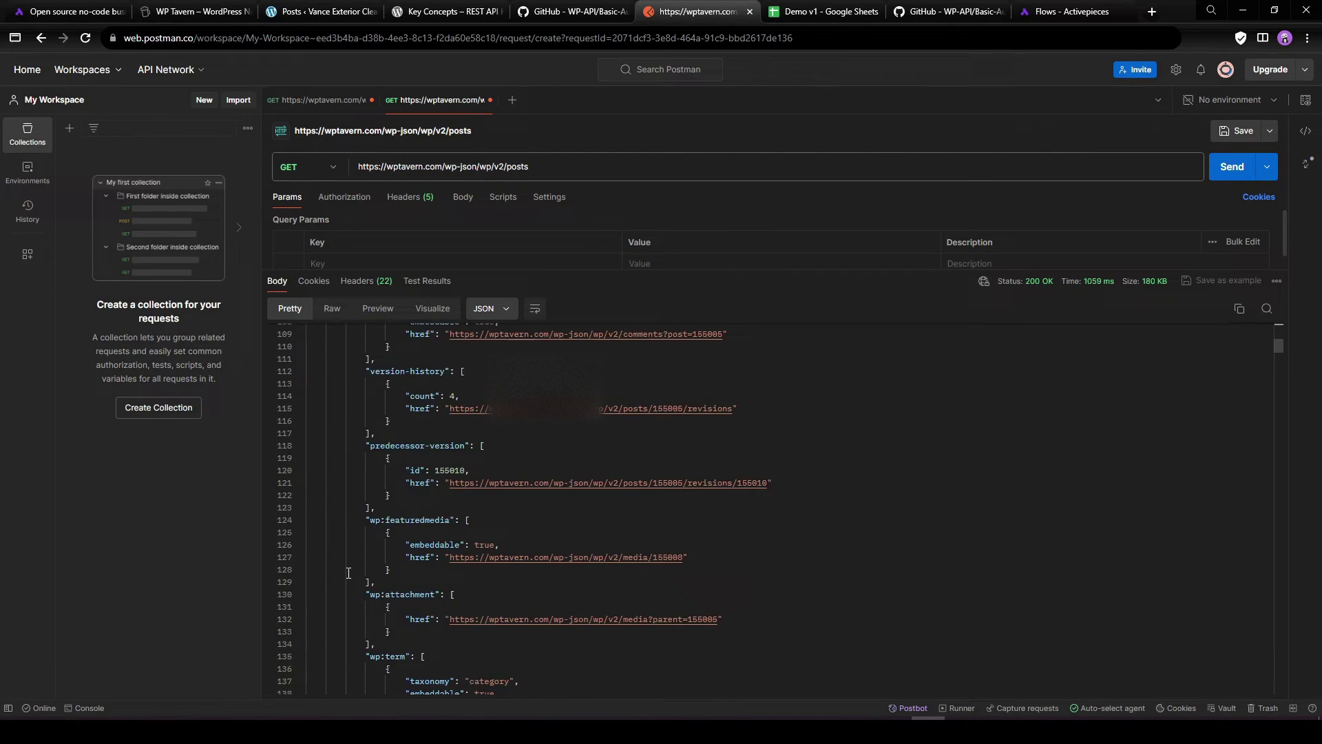
scroll(349, 573, "down", 10)
scroll(370, 549, "up", 3)
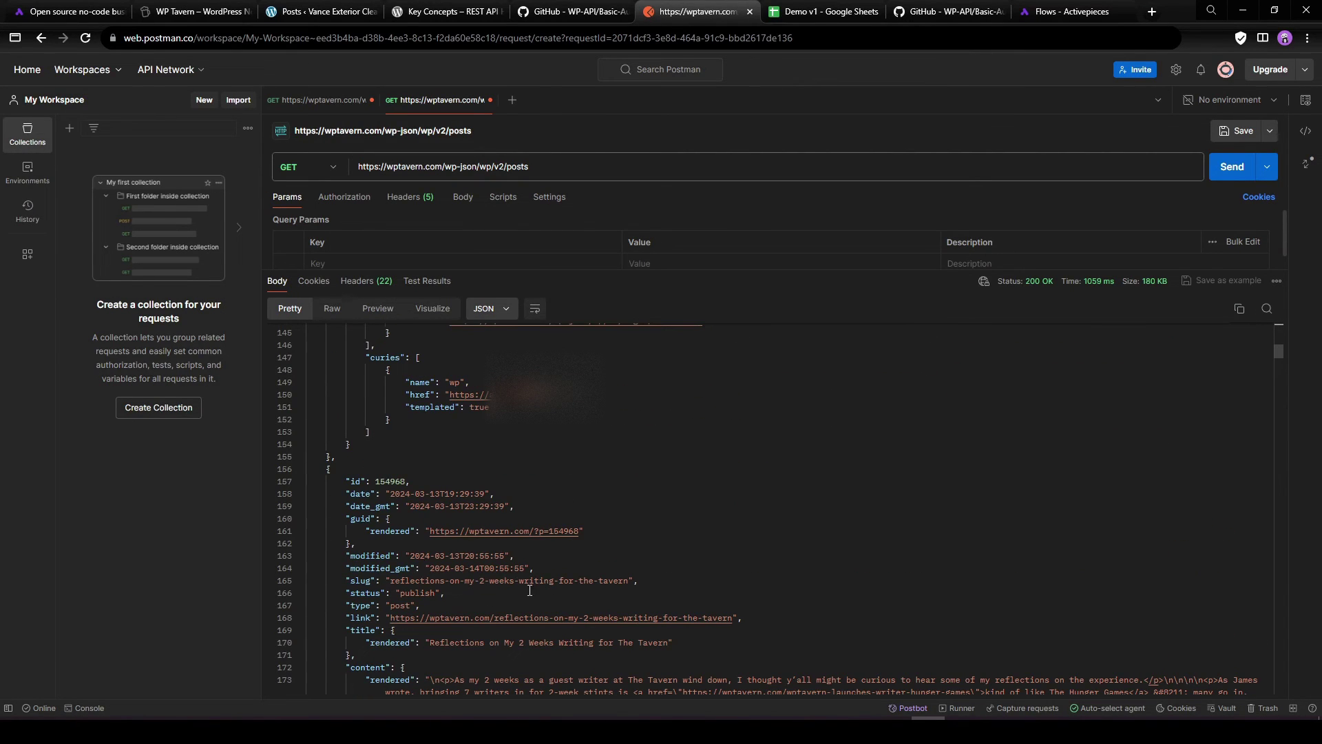
left_click_drag(393, 582, 632, 583)
left_click_drag(431, 644, 669, 643)
scroll(431, 486, "down", 5)
left_click_drag(432, 486, 591, 539)
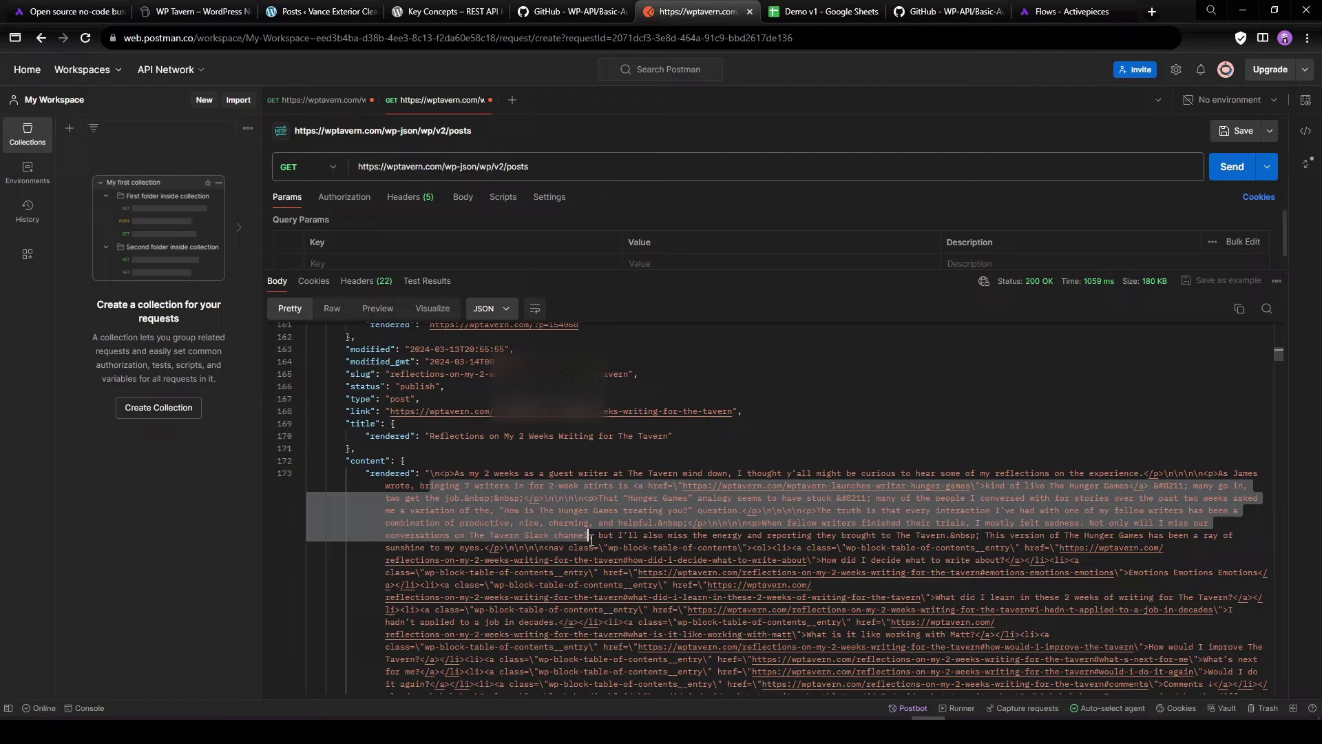
left_click(596, 536)
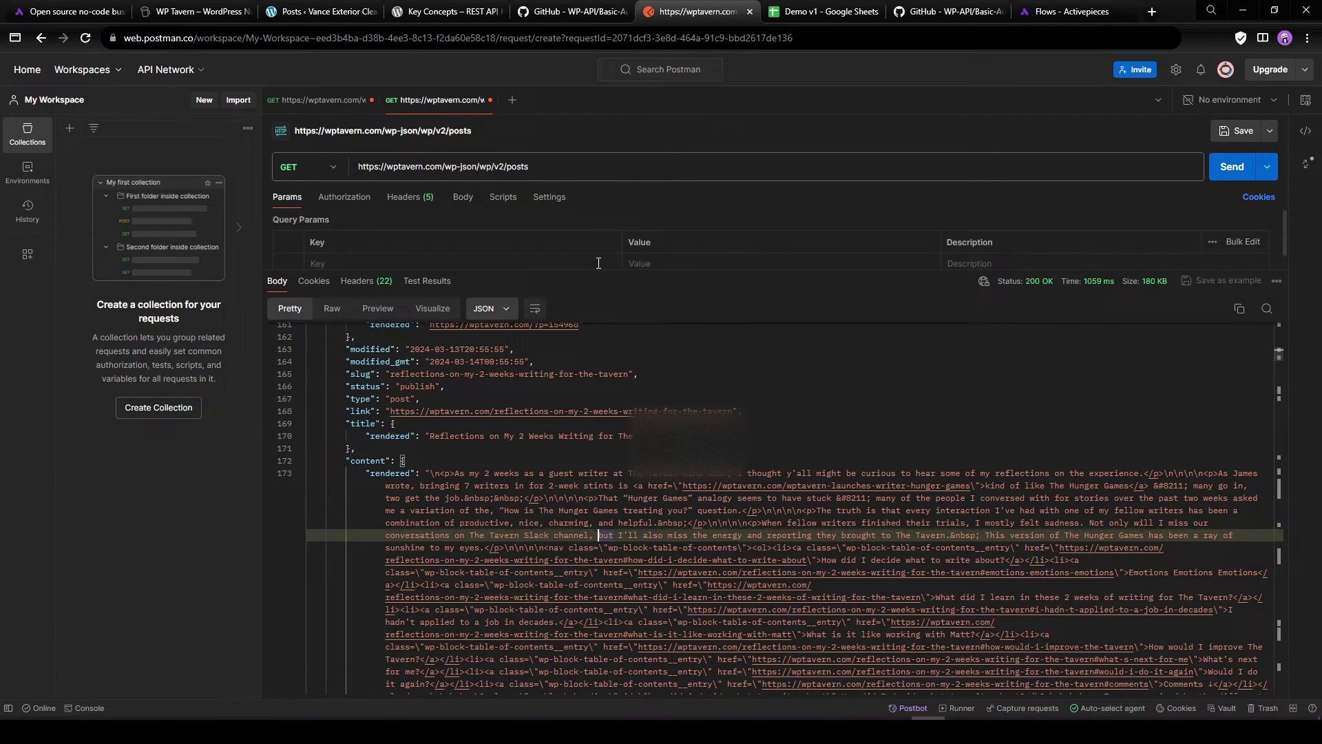
left_click(826, 389)
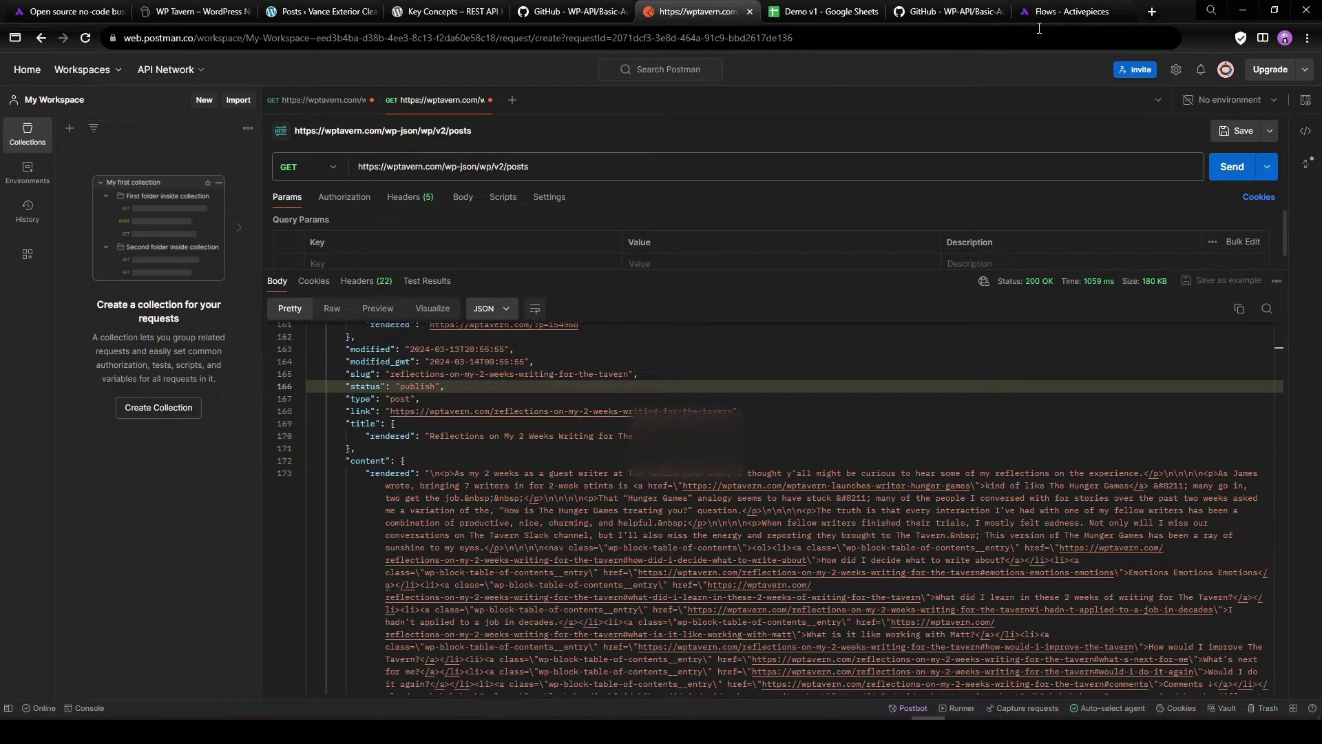
- Make Schedule the flow trigger with Every X Minutes set to 1 minute, then add a step below it
left_click(1081, 11)
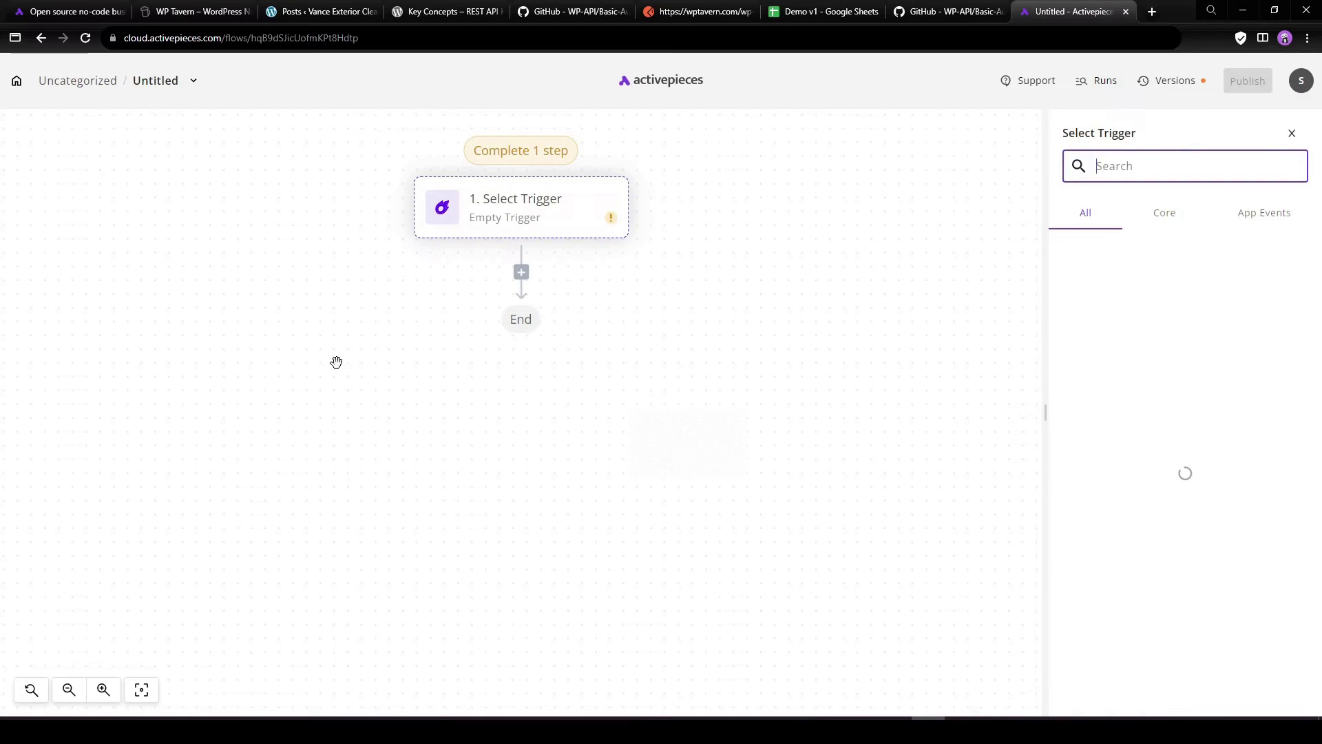
type("sche")
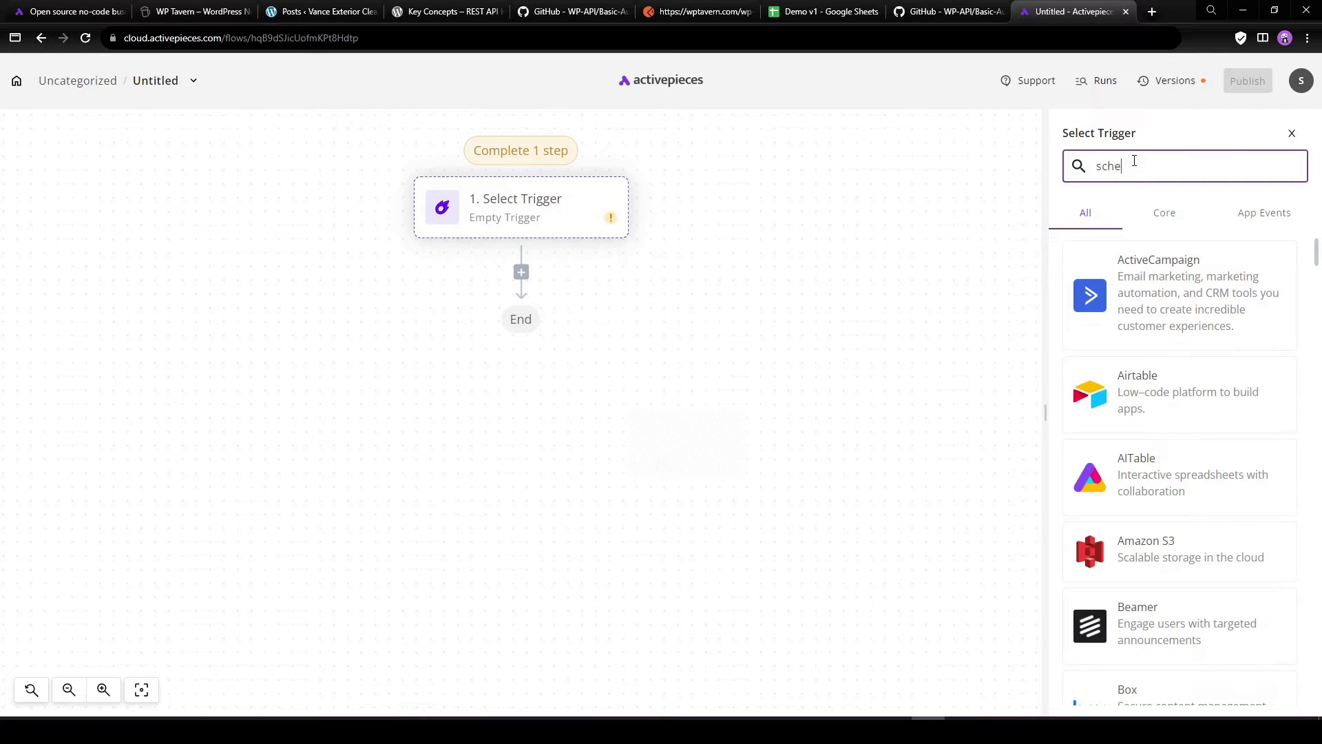
left_click(1142, 292)
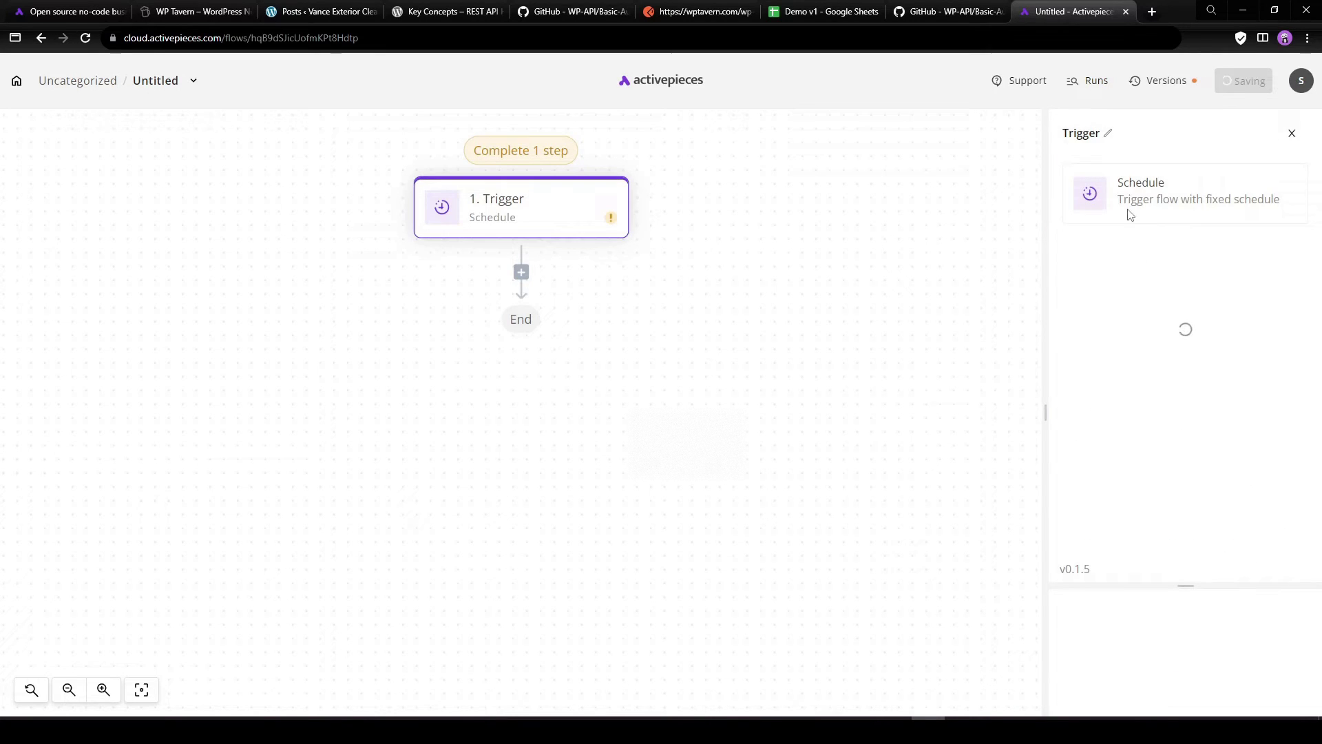
left_click(1136, 264)
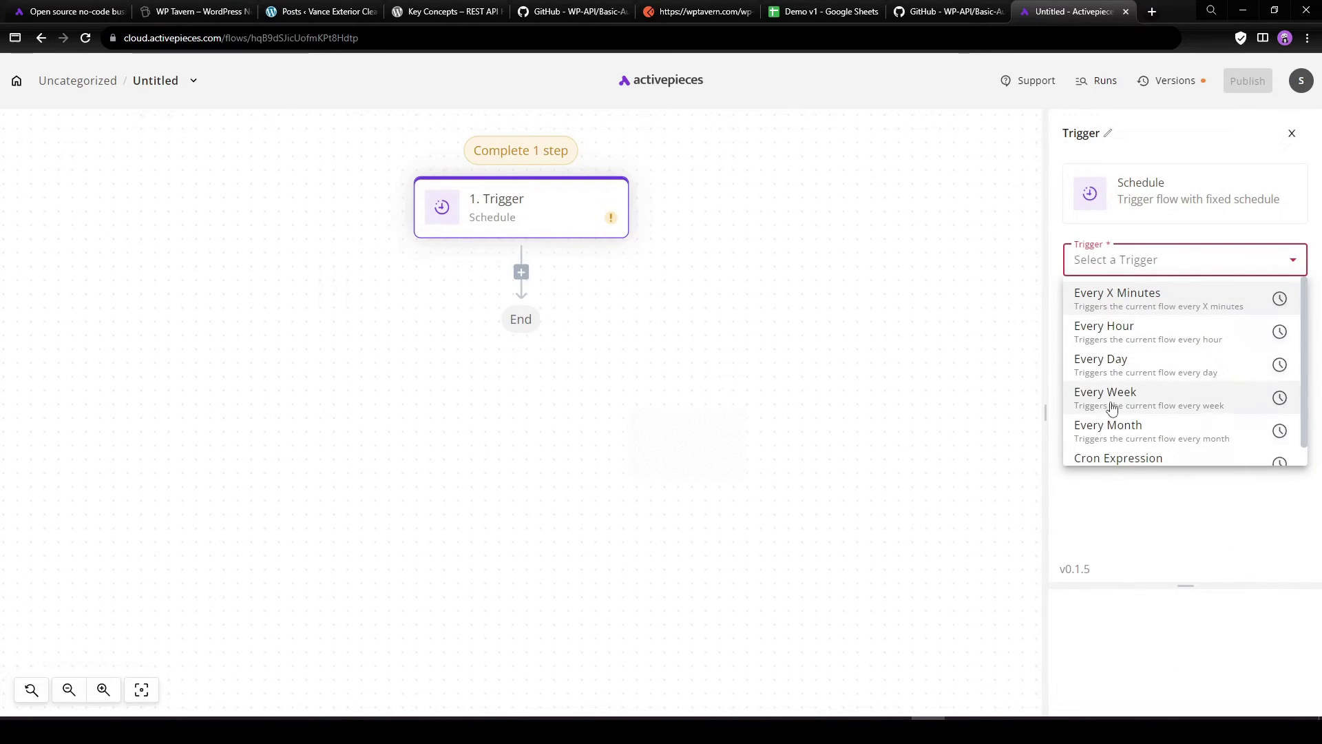
left_click(1137, 296)
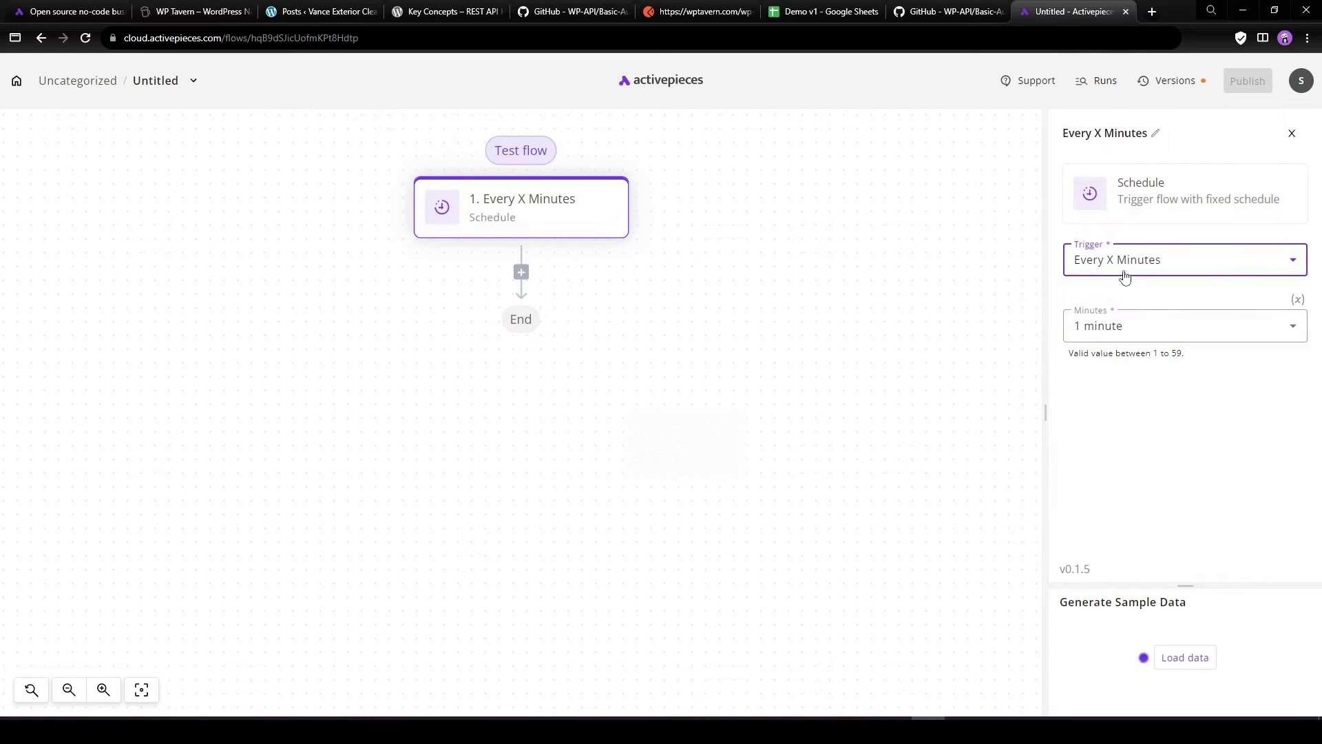
left_click(521, 275)
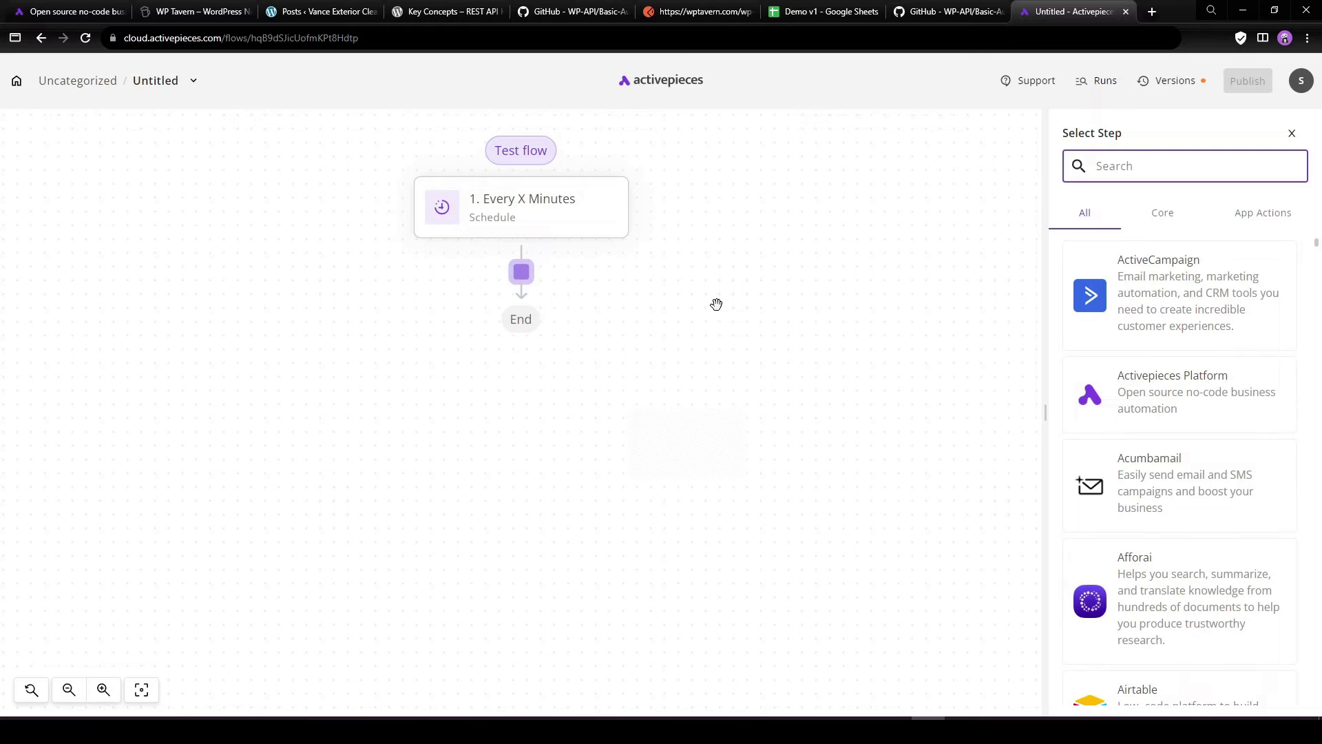
- Add an HTTP step using the Send HTTP request action with method GET
type("http")
left_click(1175, 295)
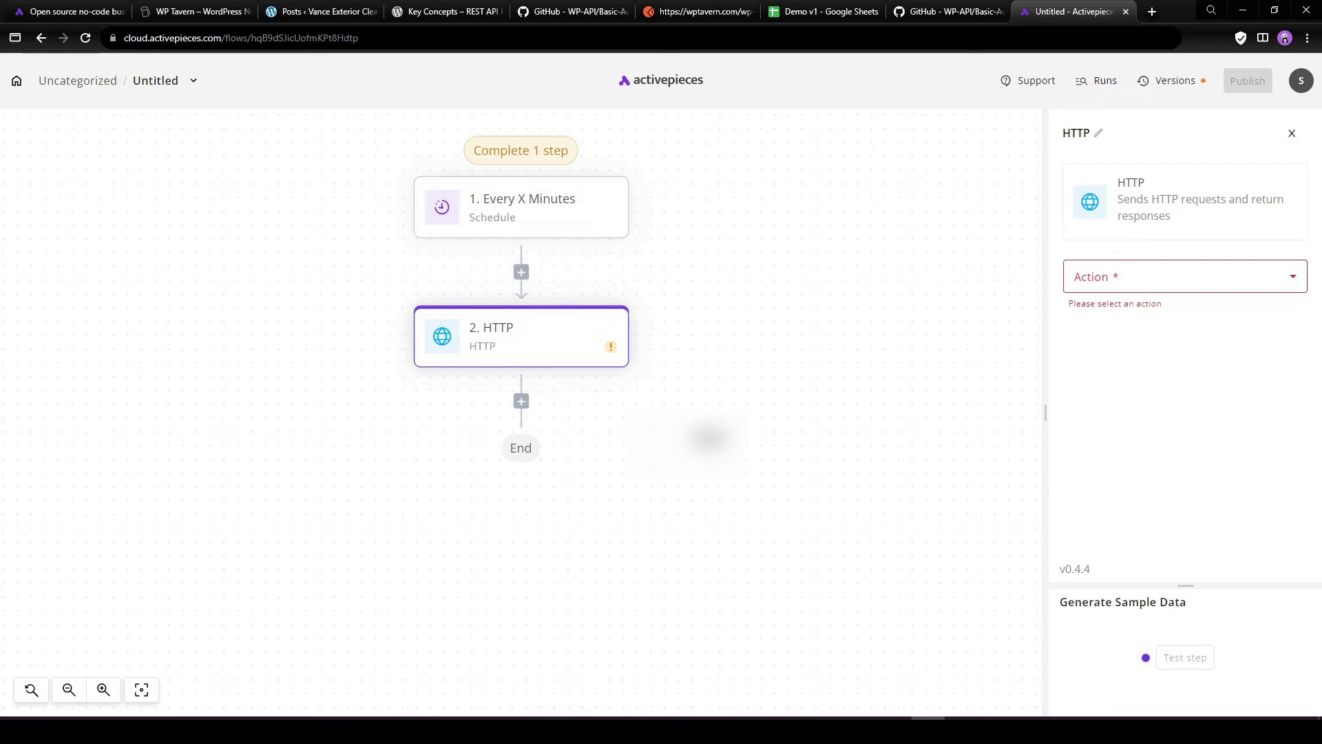
left_click(1121, 282)
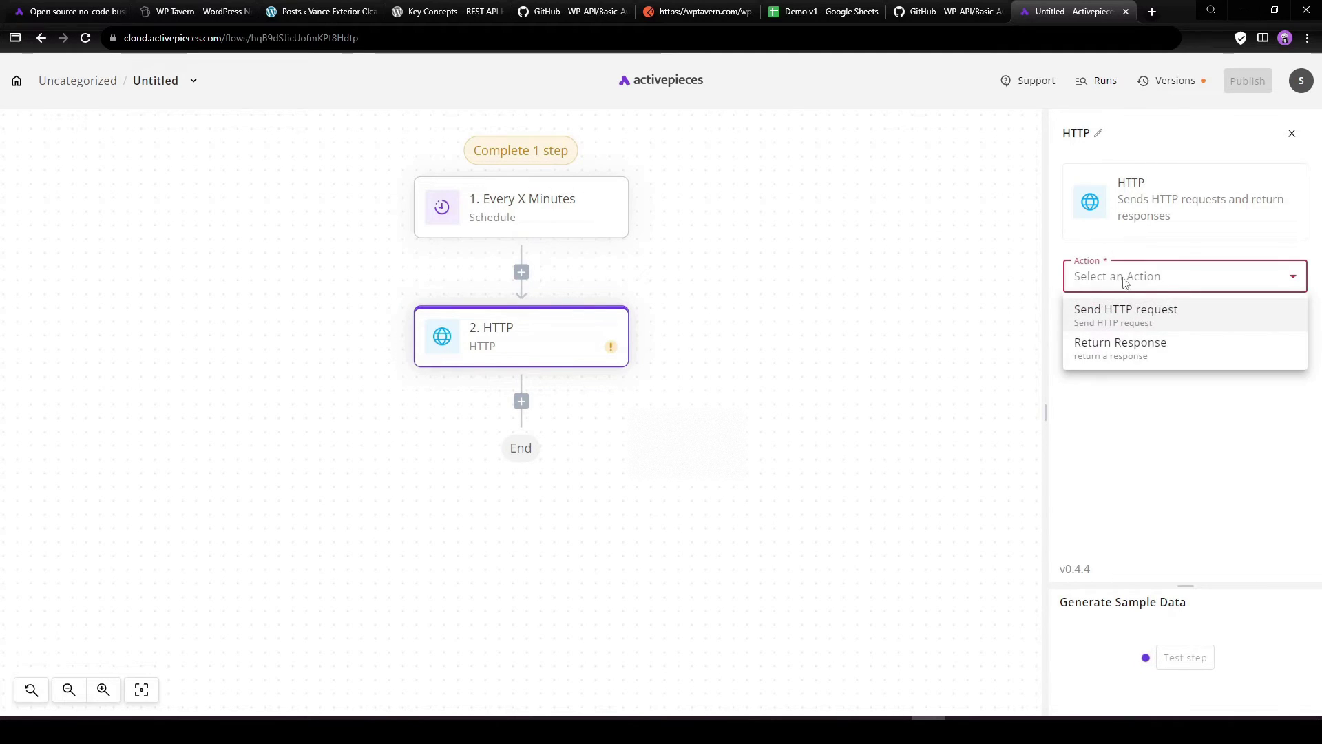
left_click(1110, 327)
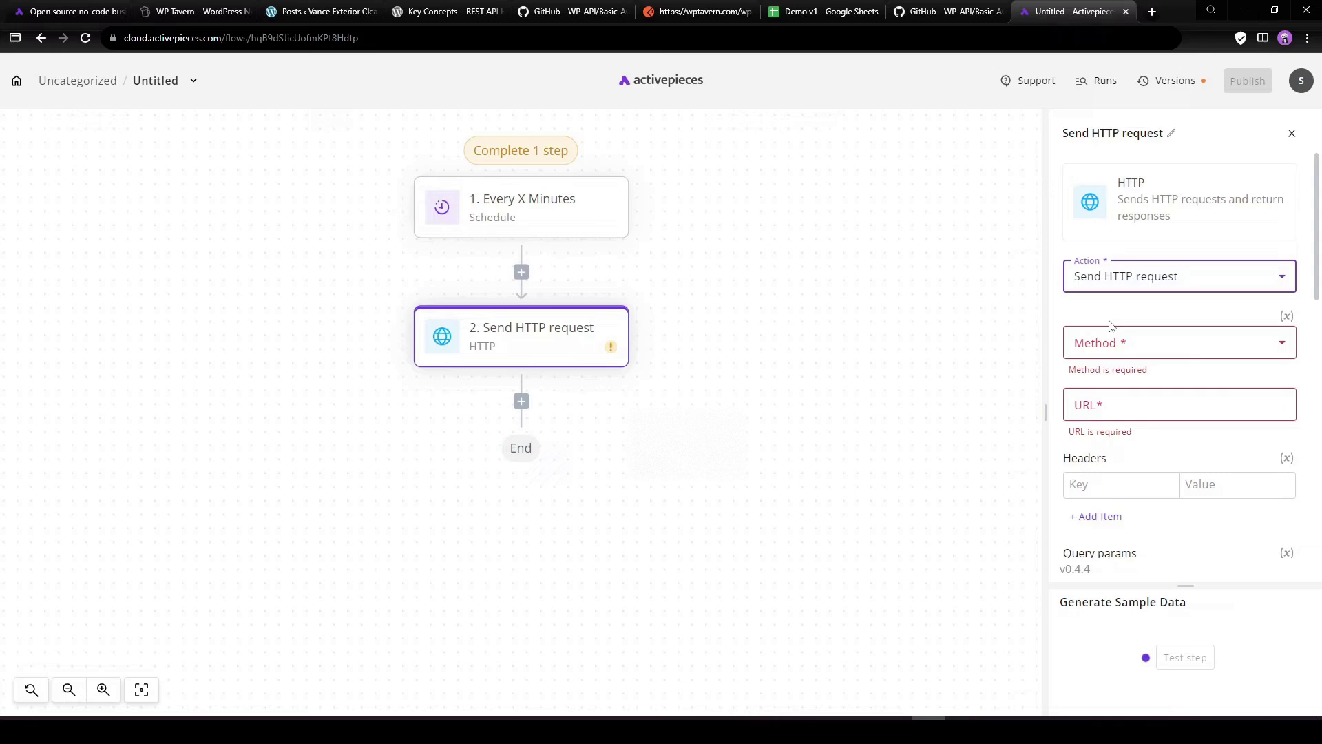
left_click(1120, 344)
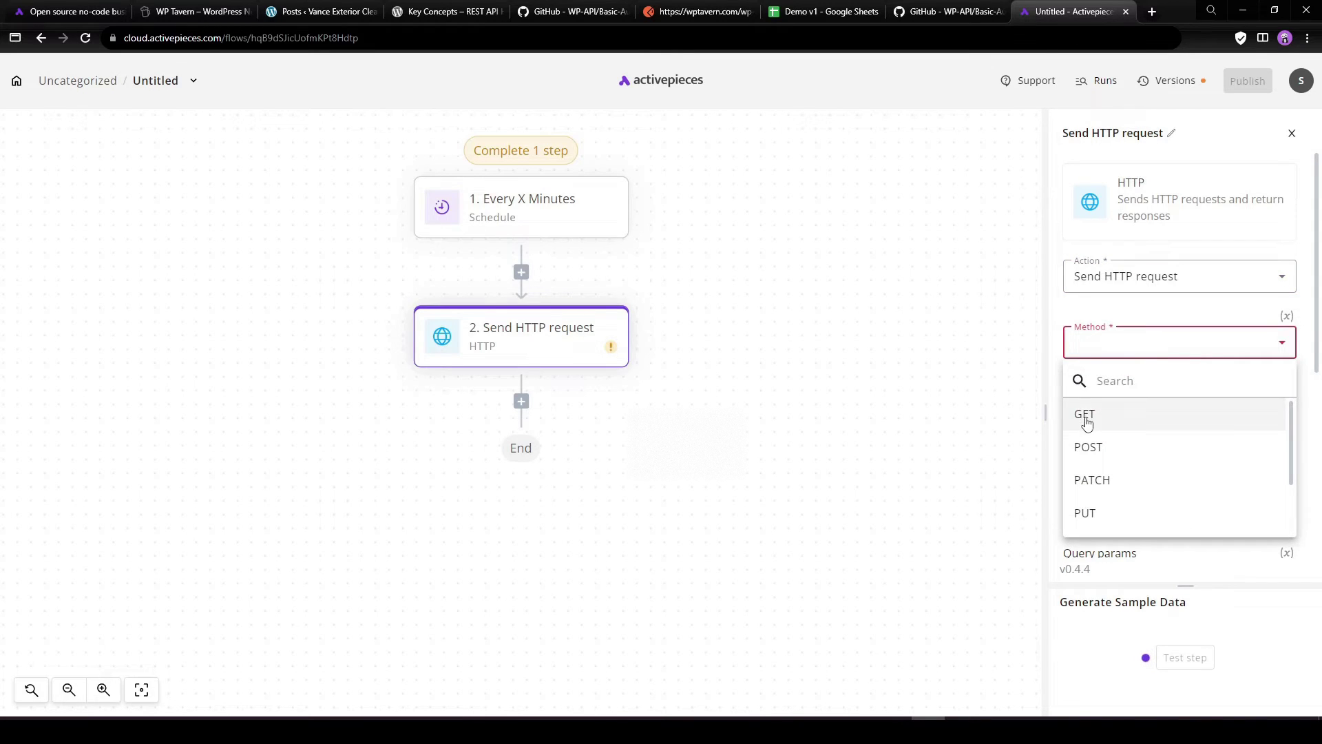
left_click(1084, 415)
scroll(1168, 319, "down", 2)
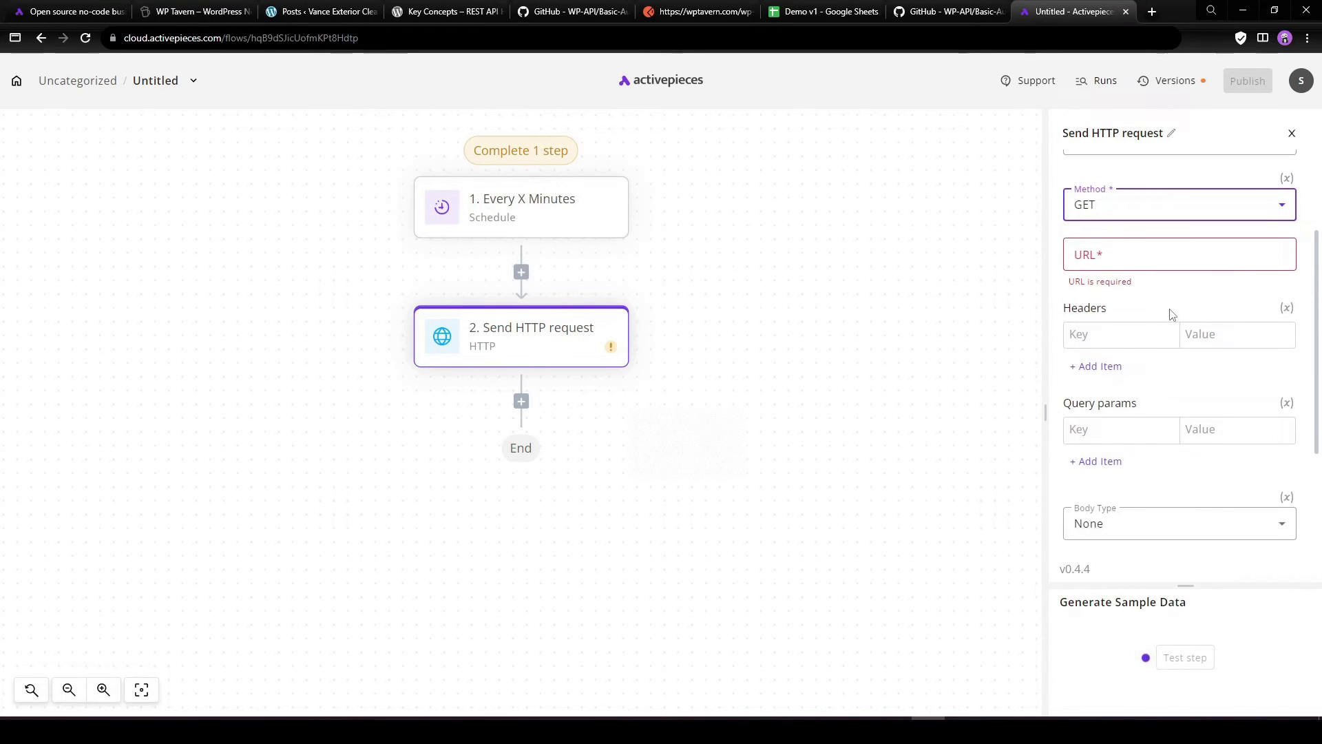
- Copy the wptavern posts request URL from Postman
left_click(705, 11)
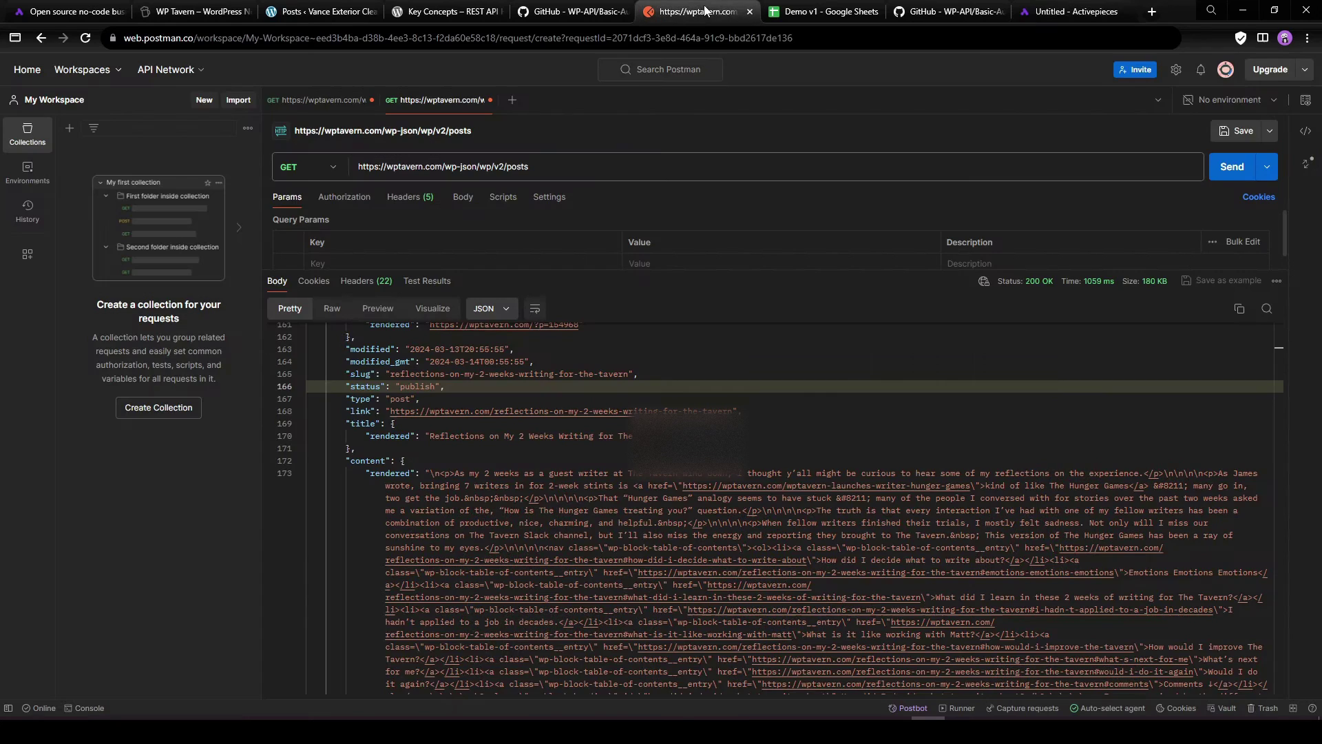
left_click_drag(552, 167, 338, 181)
key("ctrl+c")
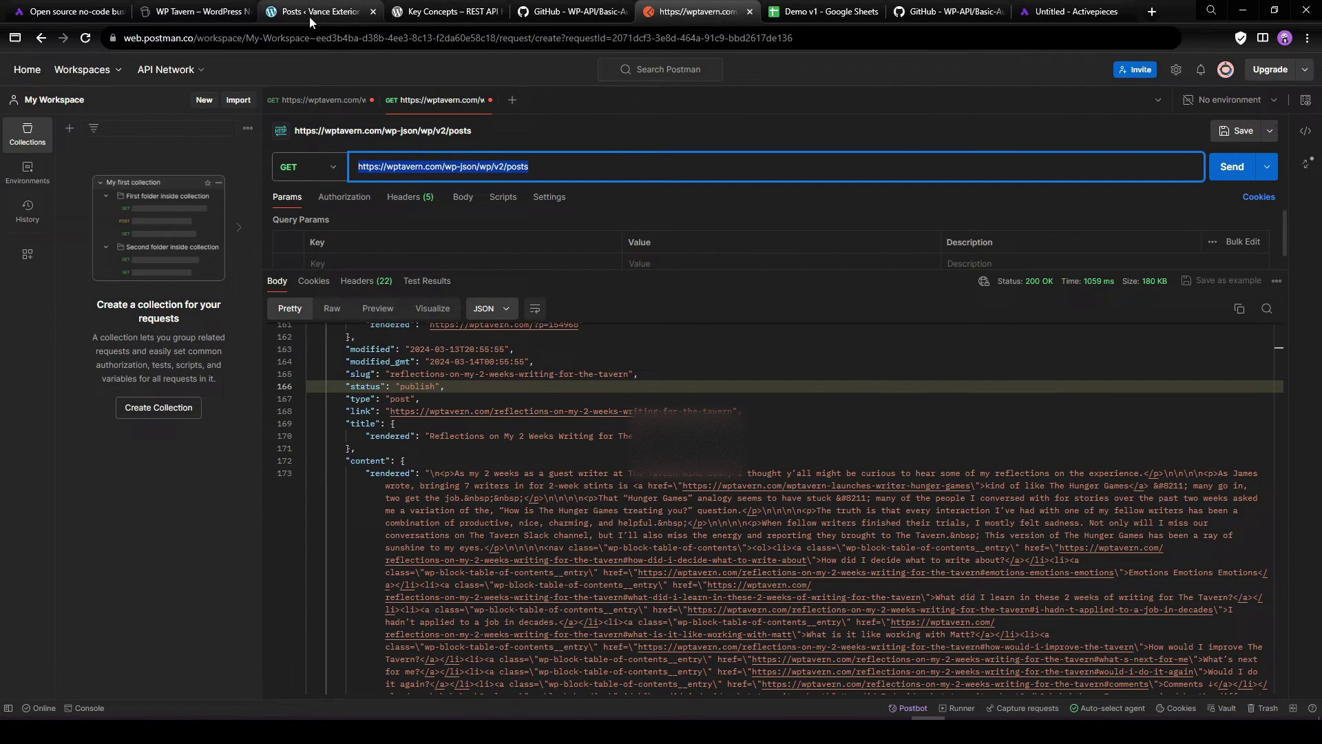
left_click(1068, 12)
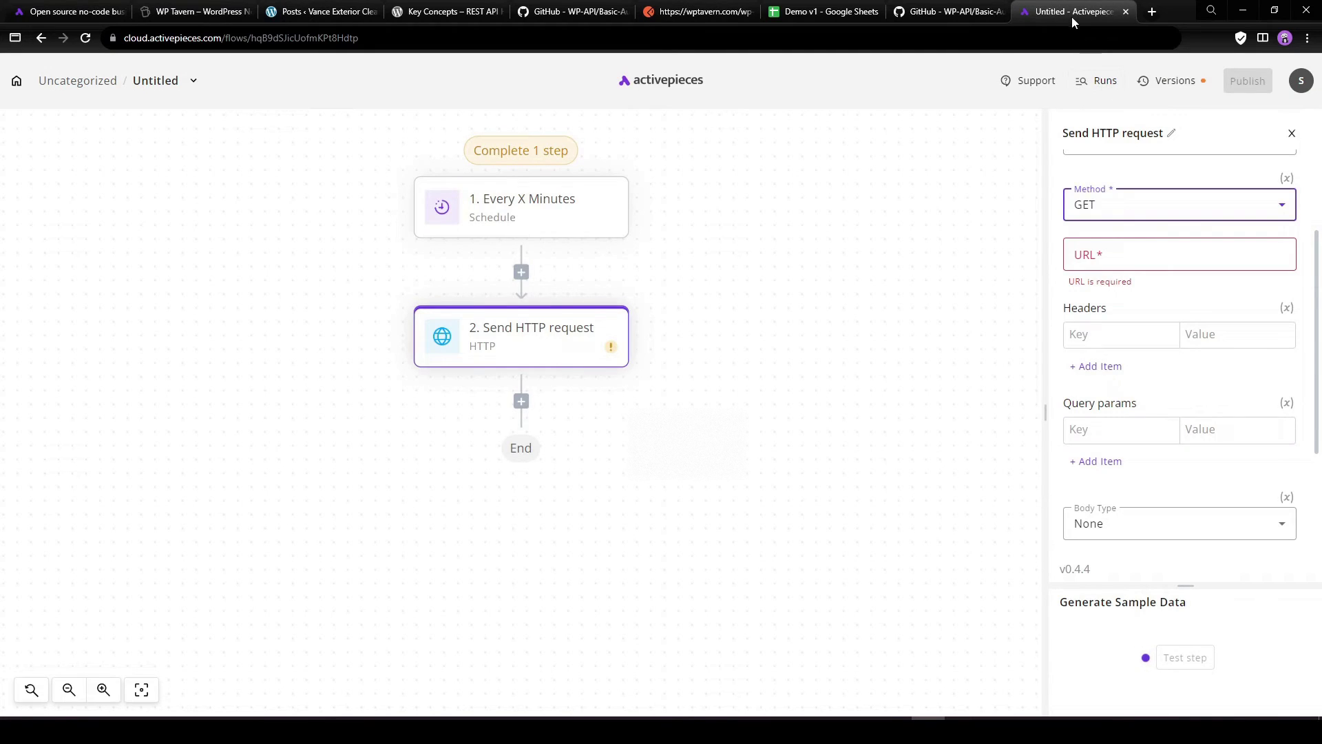
- Paste the posts URL into the HTTP step's URL field and test the step
left_click(1129, 254)
key("ctrl+v")
left_click(1184, 290)
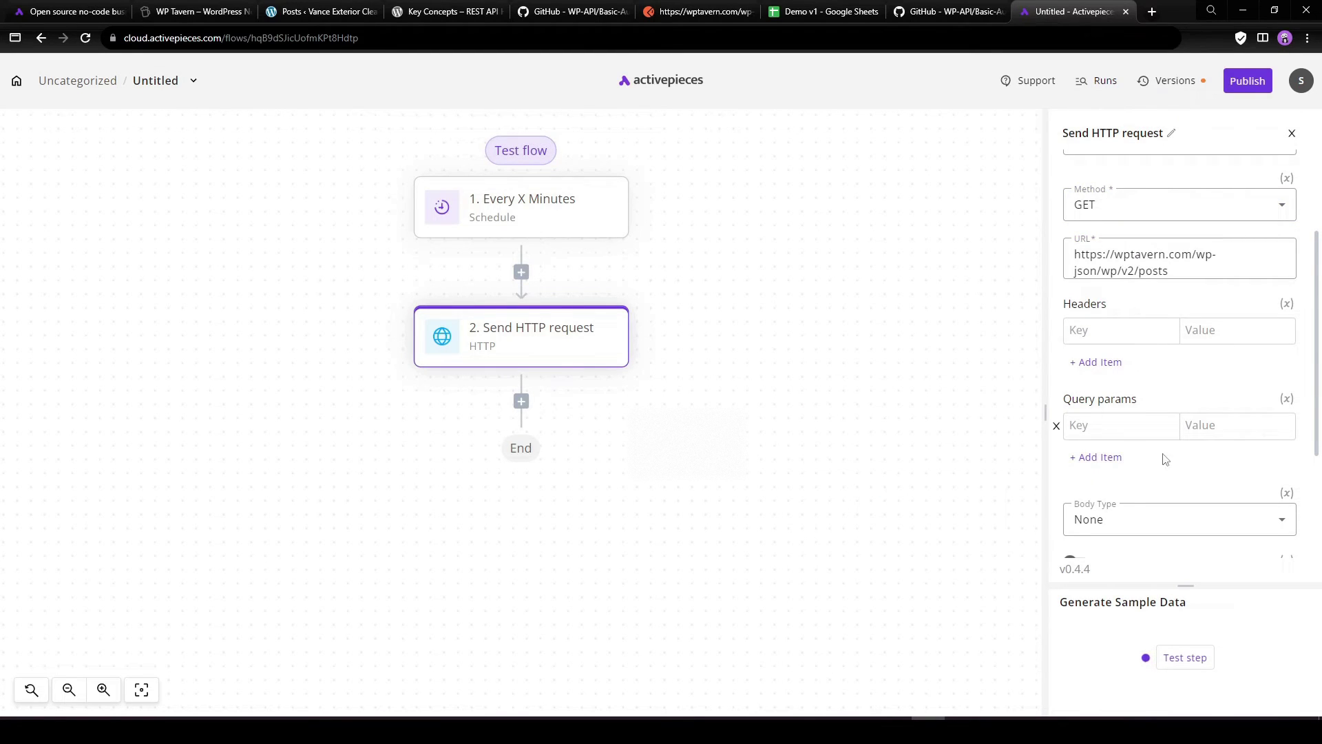
scroll(1199, 468, "down", 3)
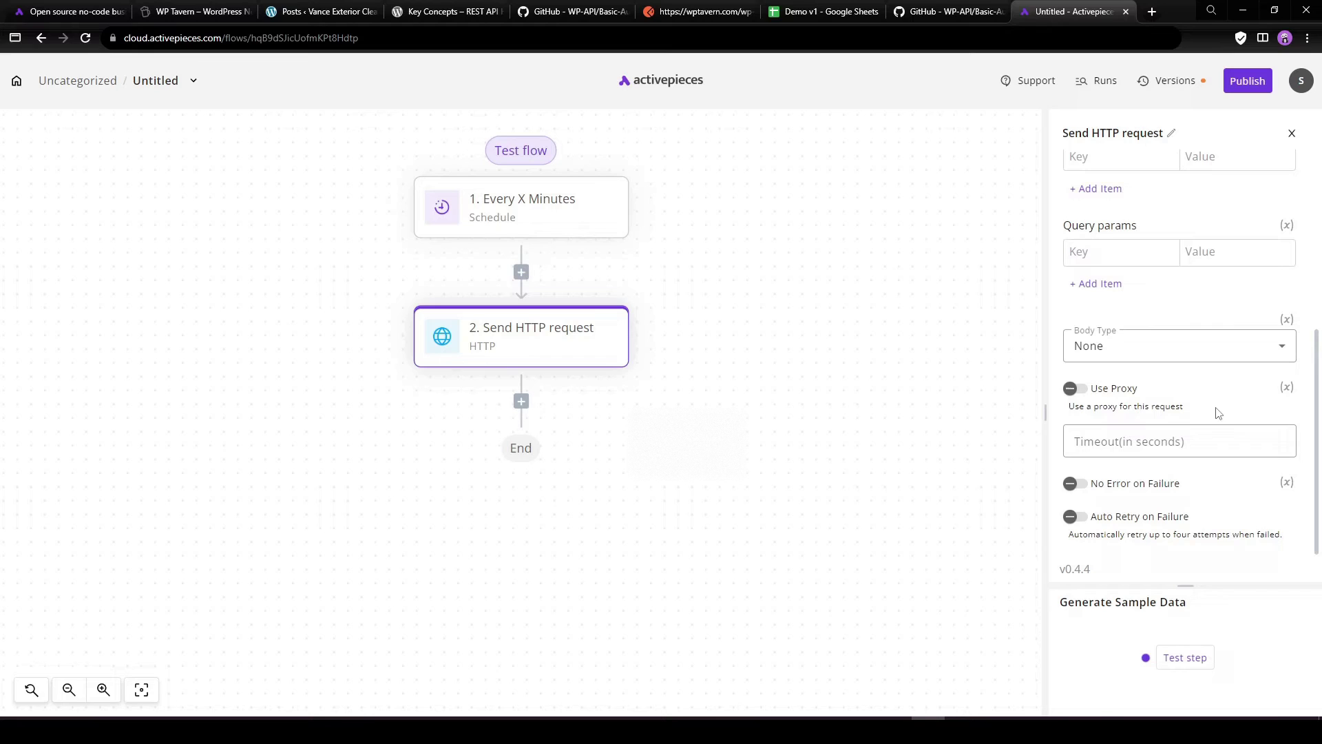
left_click(1187, 659)
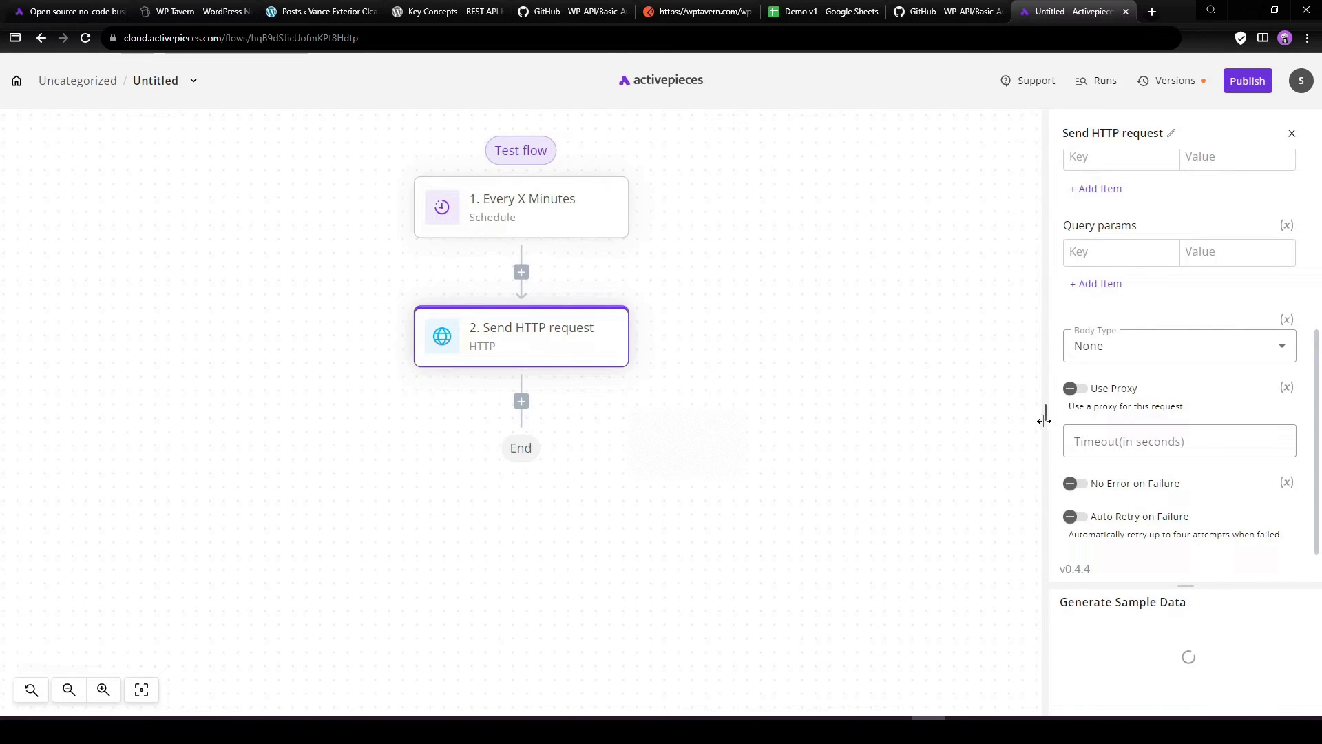
- Enlarge the output area and review the status 200 response headers and body
left_click_drag(1045, 420, 701, 445)
left_click_drag(1021, 585, 994, 353)
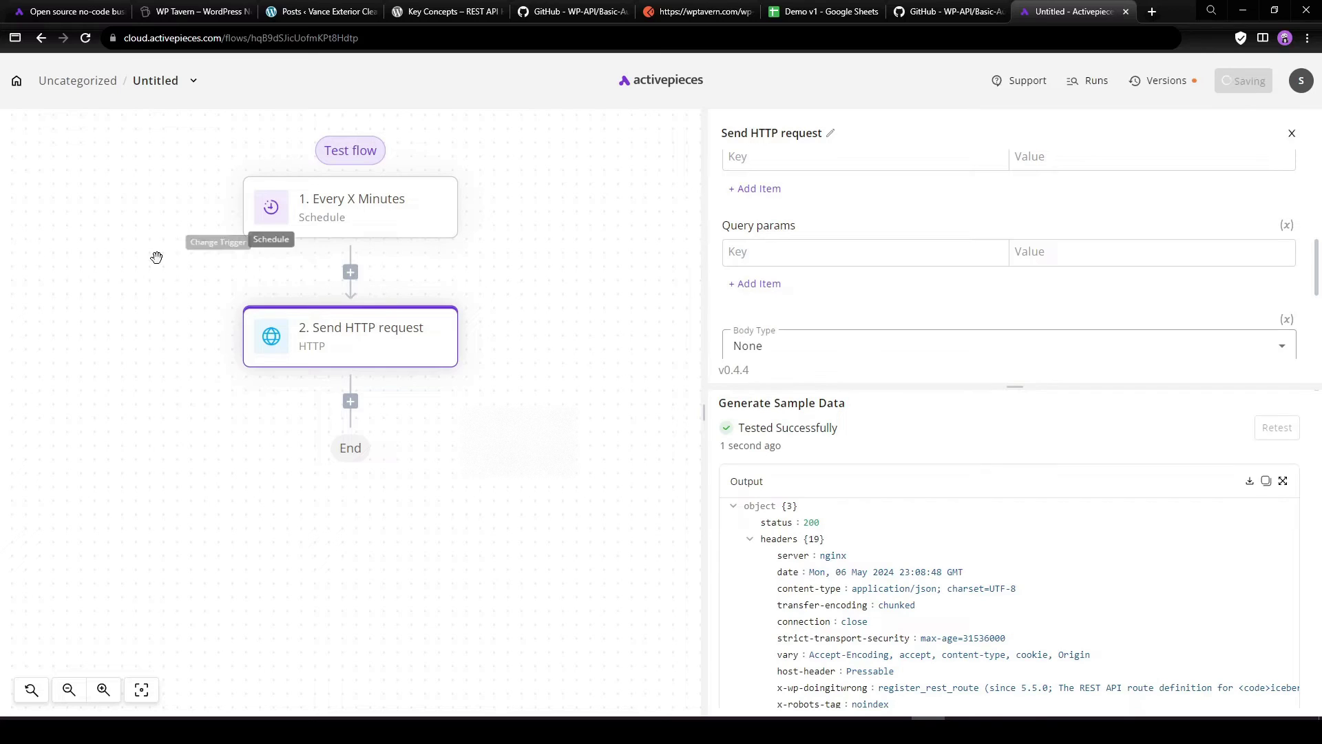
left_click(750, 541)
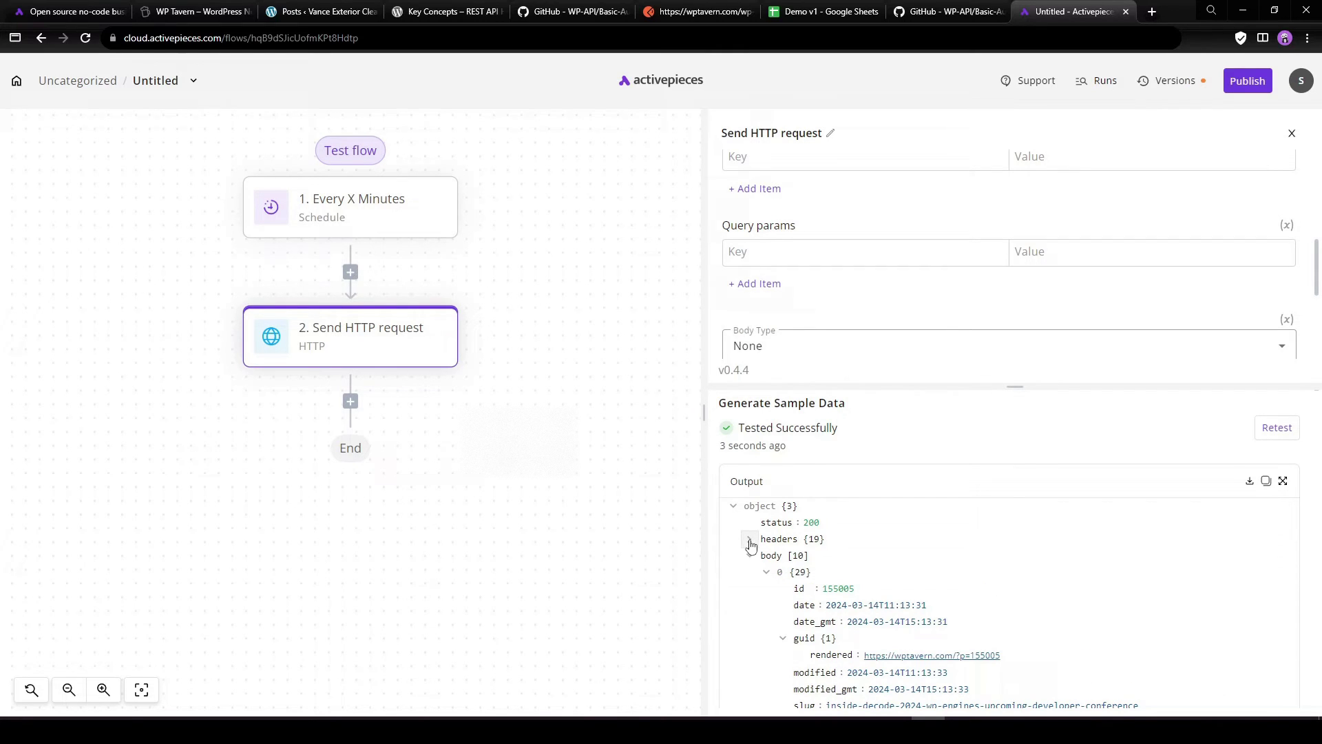
scroll(808, 574, "down", 2)
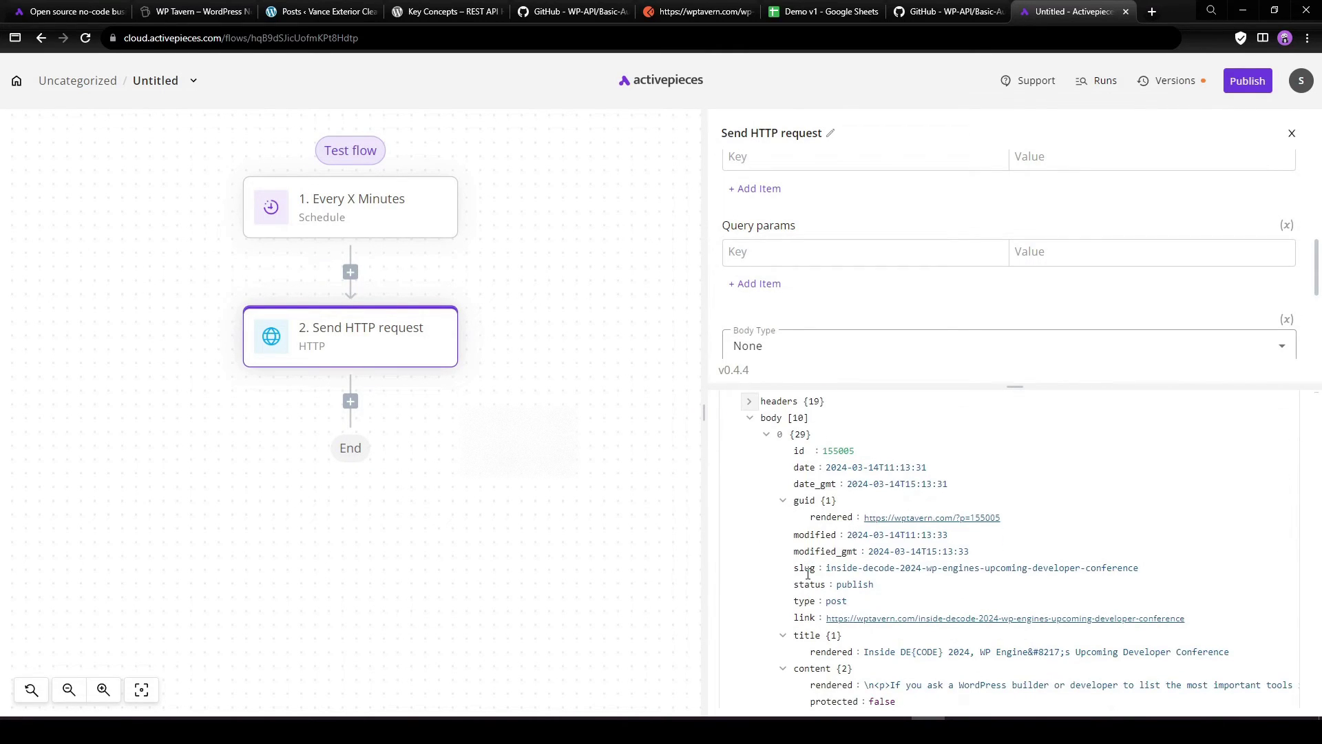
scroll(890, 565, "down", 2)
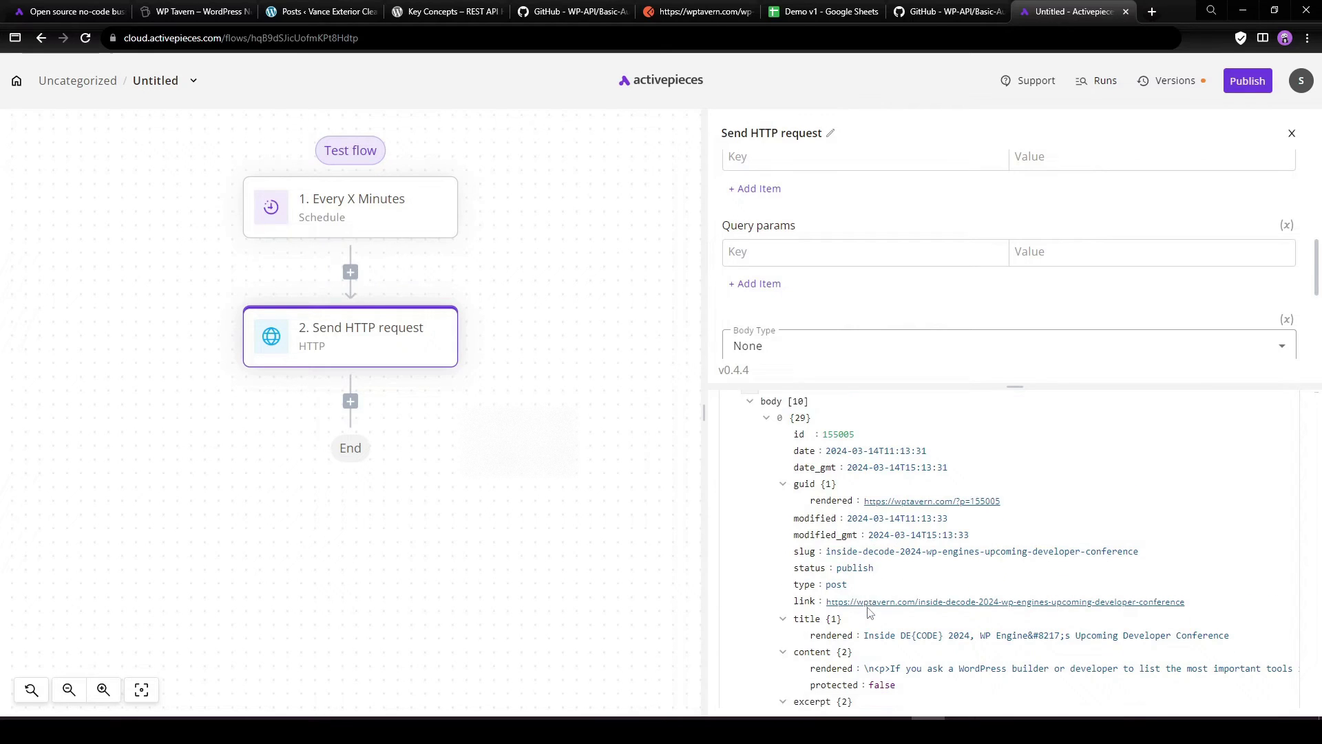
left_click_drag(865, 515, 940, 509)
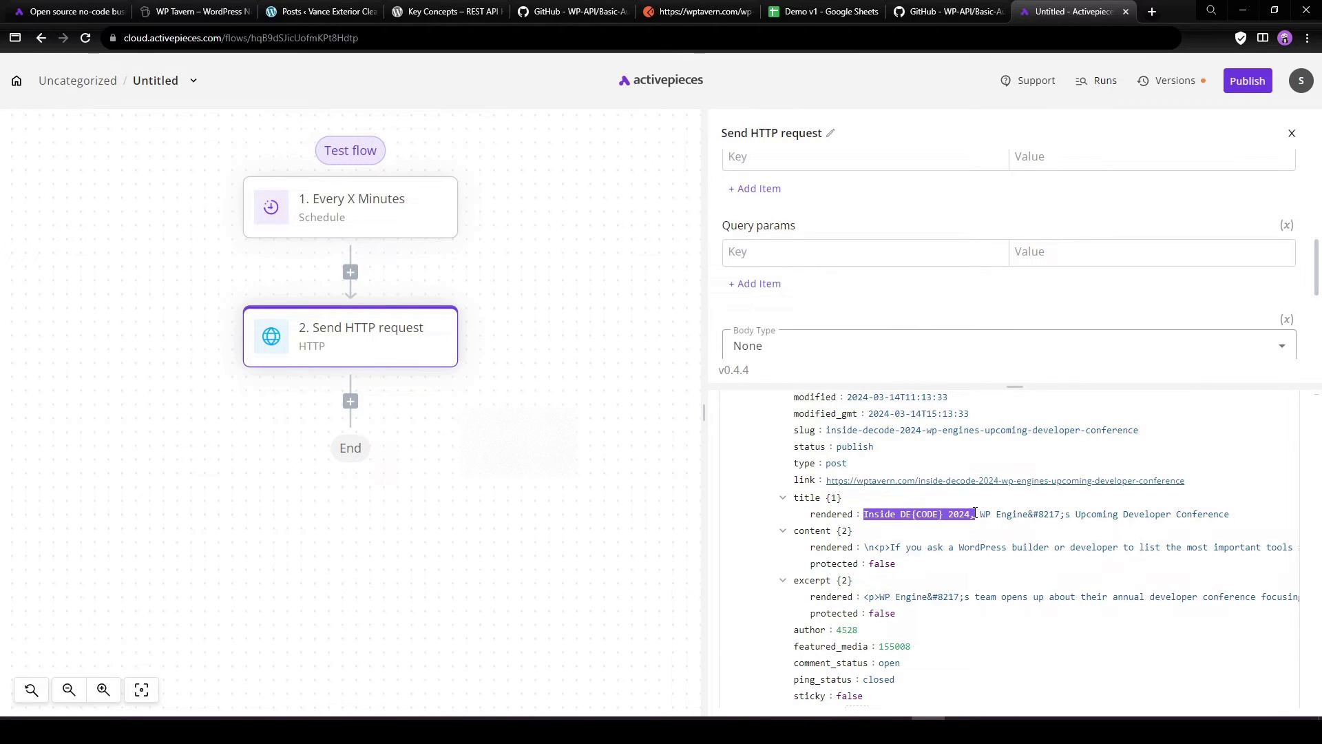
scroll(975, 513, "down", 6)
scroll(924, 537, "up", 8)
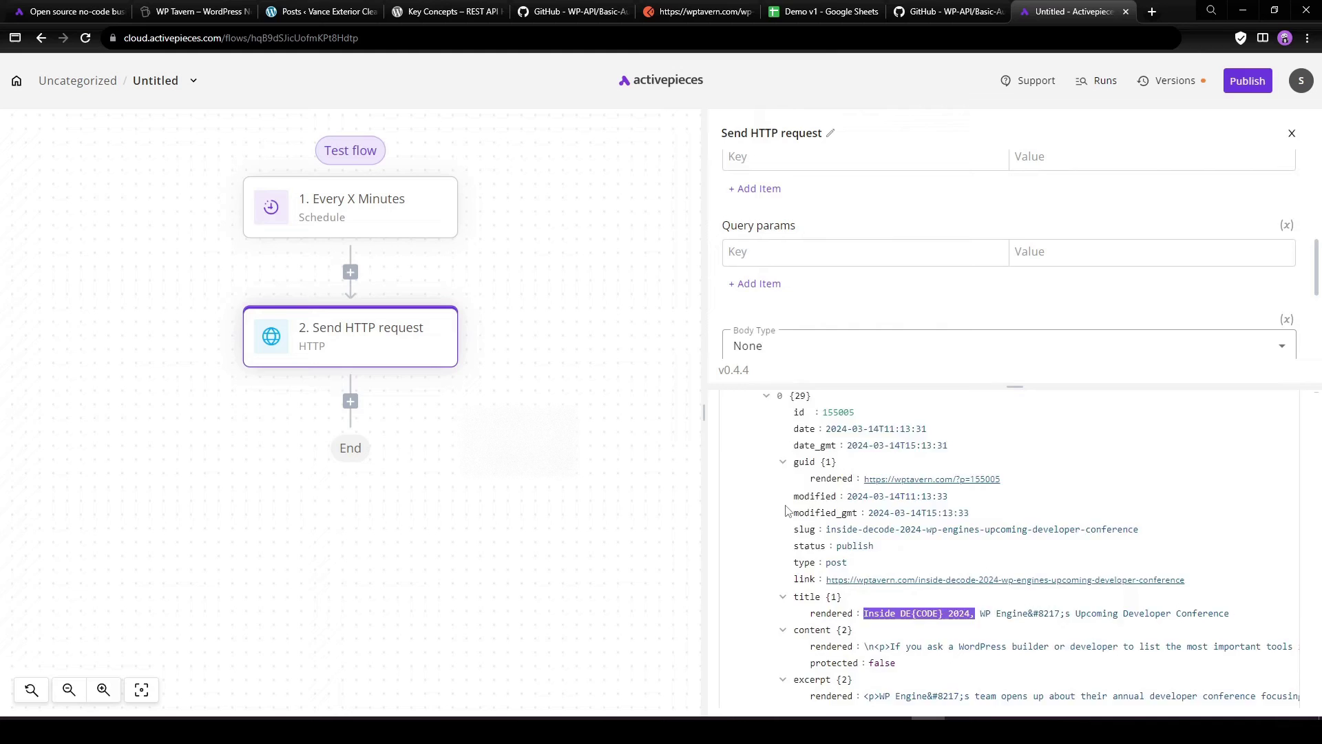
scroll(787, 511, "up", 5)
- Expand the second post in the response body and inspect its slug
left_click(749, 555)
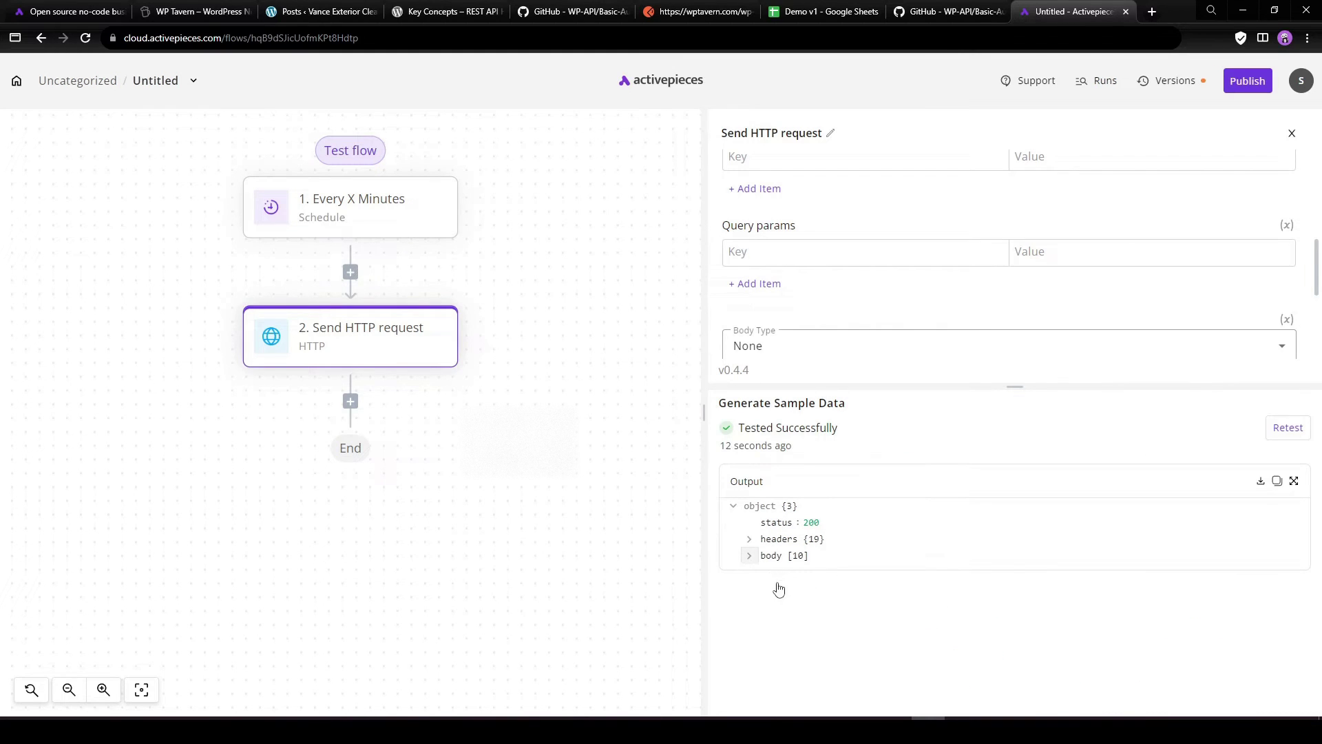
left_click(749, 556)
left_click(766, 574)
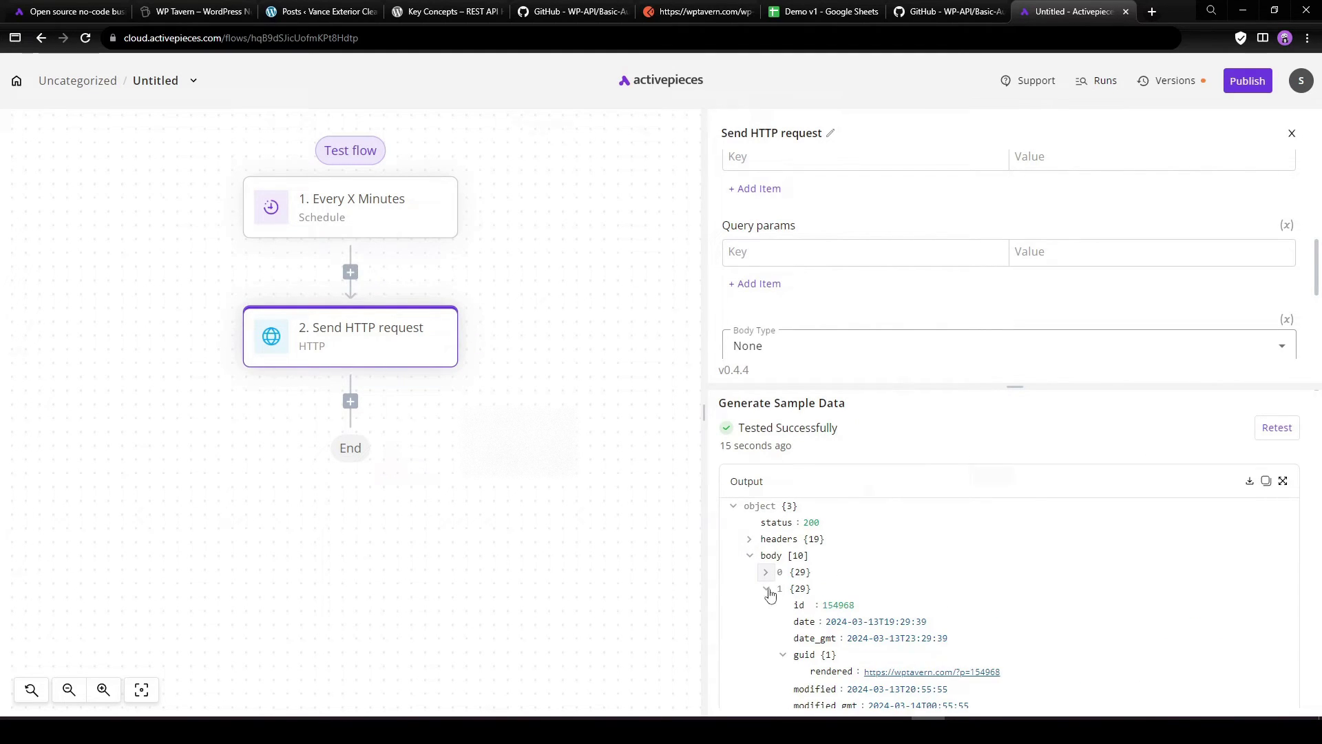
scroll(896, 599, "down", 3)
left_click_drag(863, 579, 1061, 585)
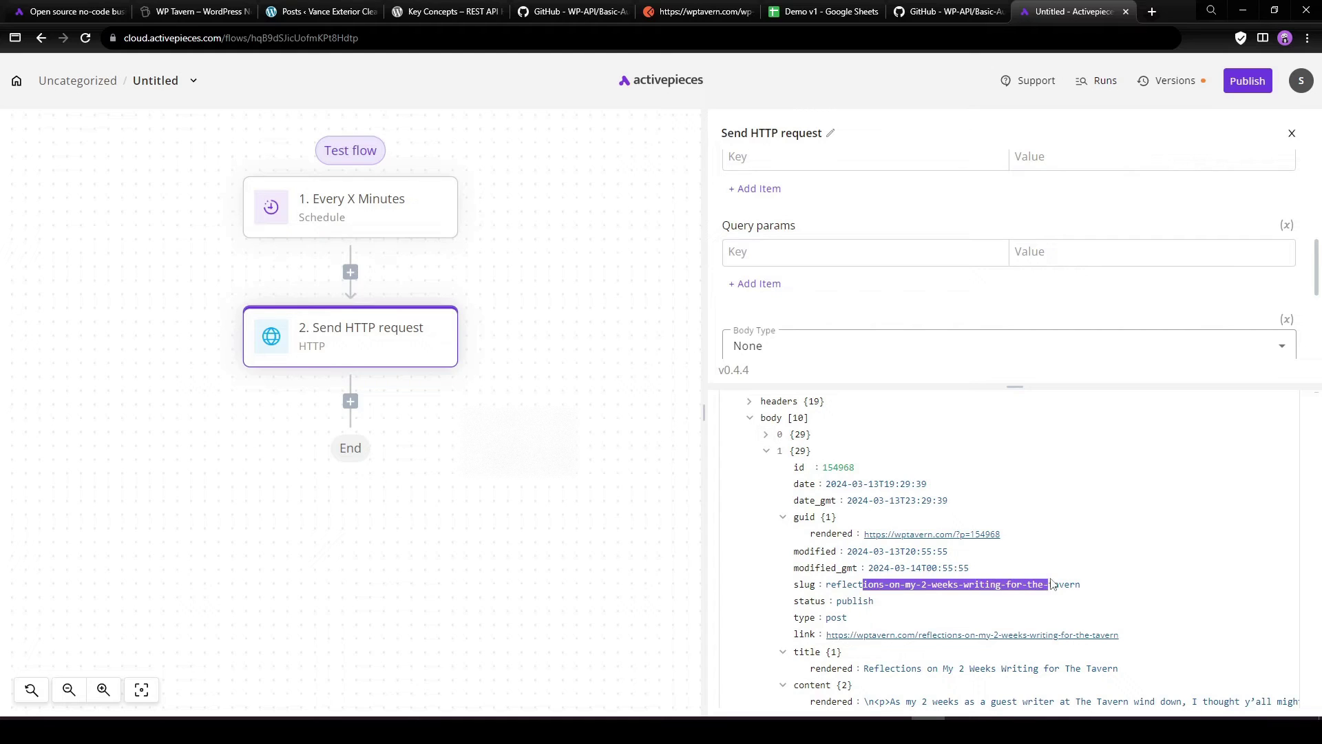
left_click(1094, 590)
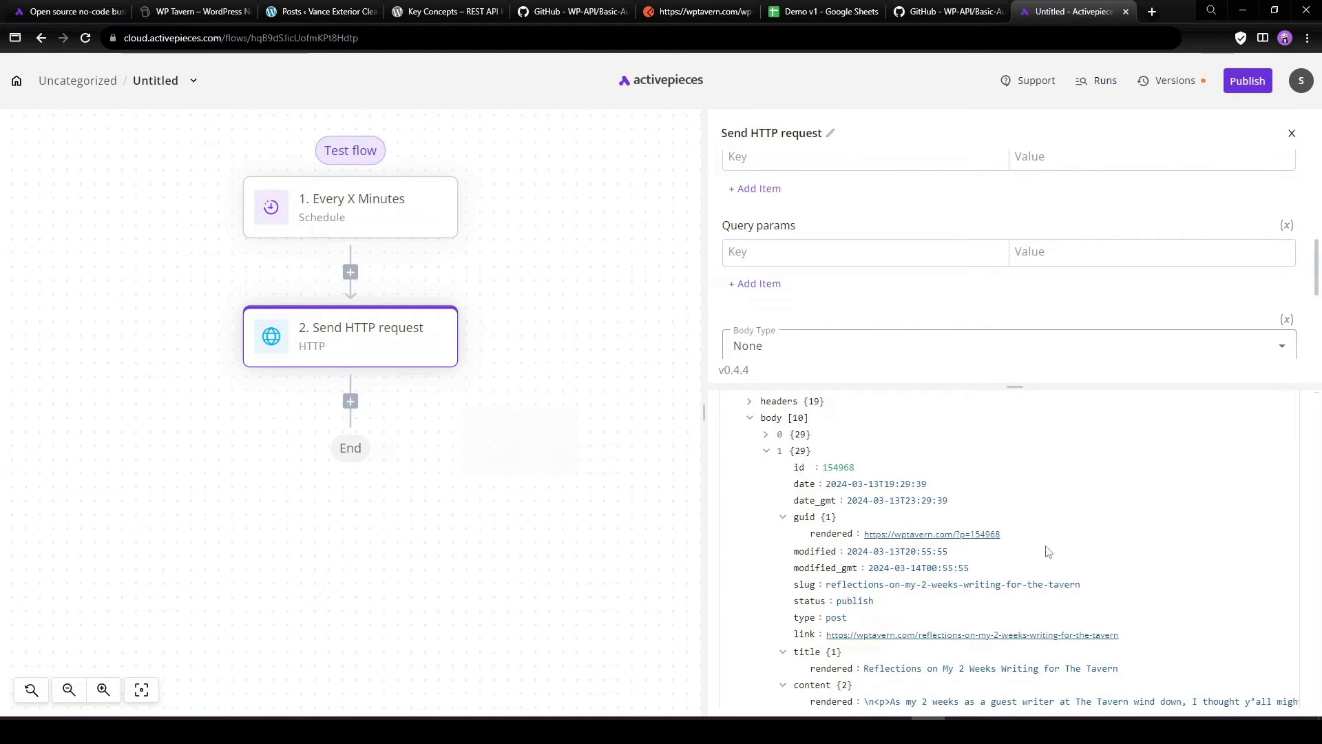
- Add a WordPress step after the HTTP request with the Create Post action
left_click(350, 401)
type("word")
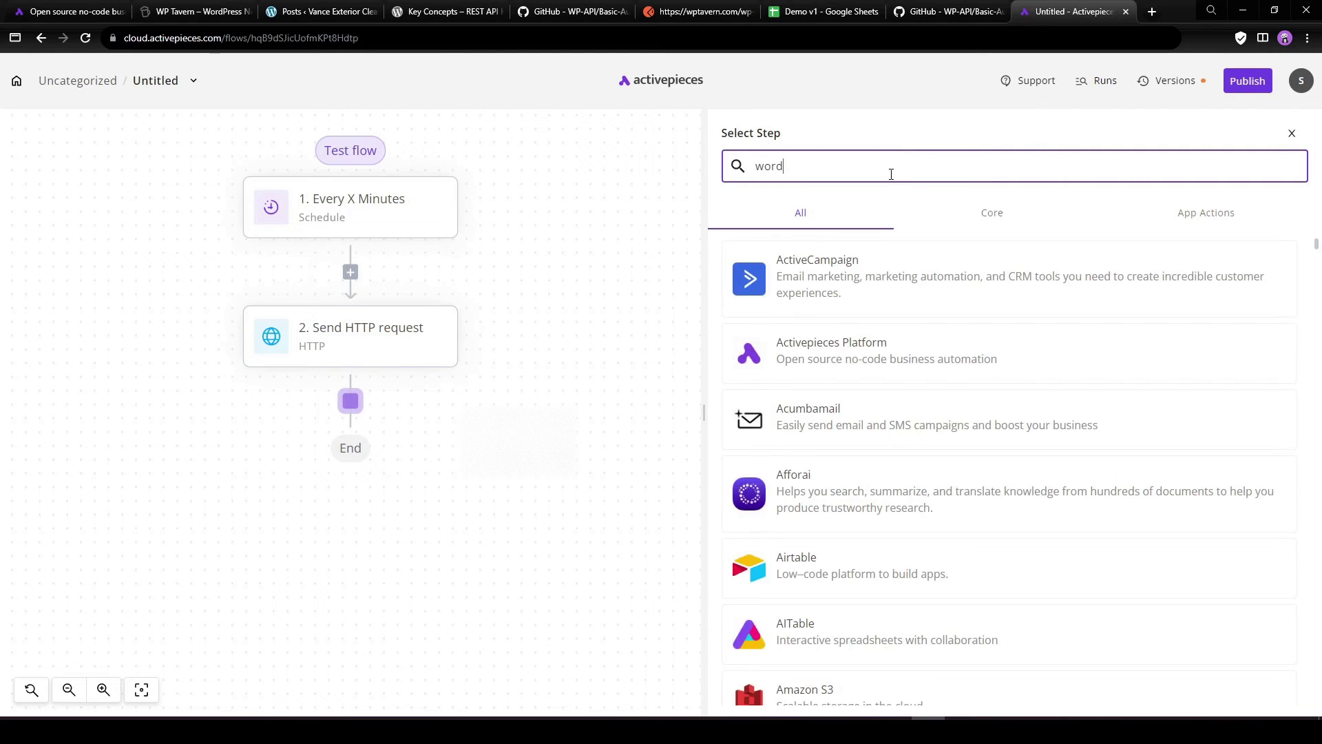
left_click(813, 268)
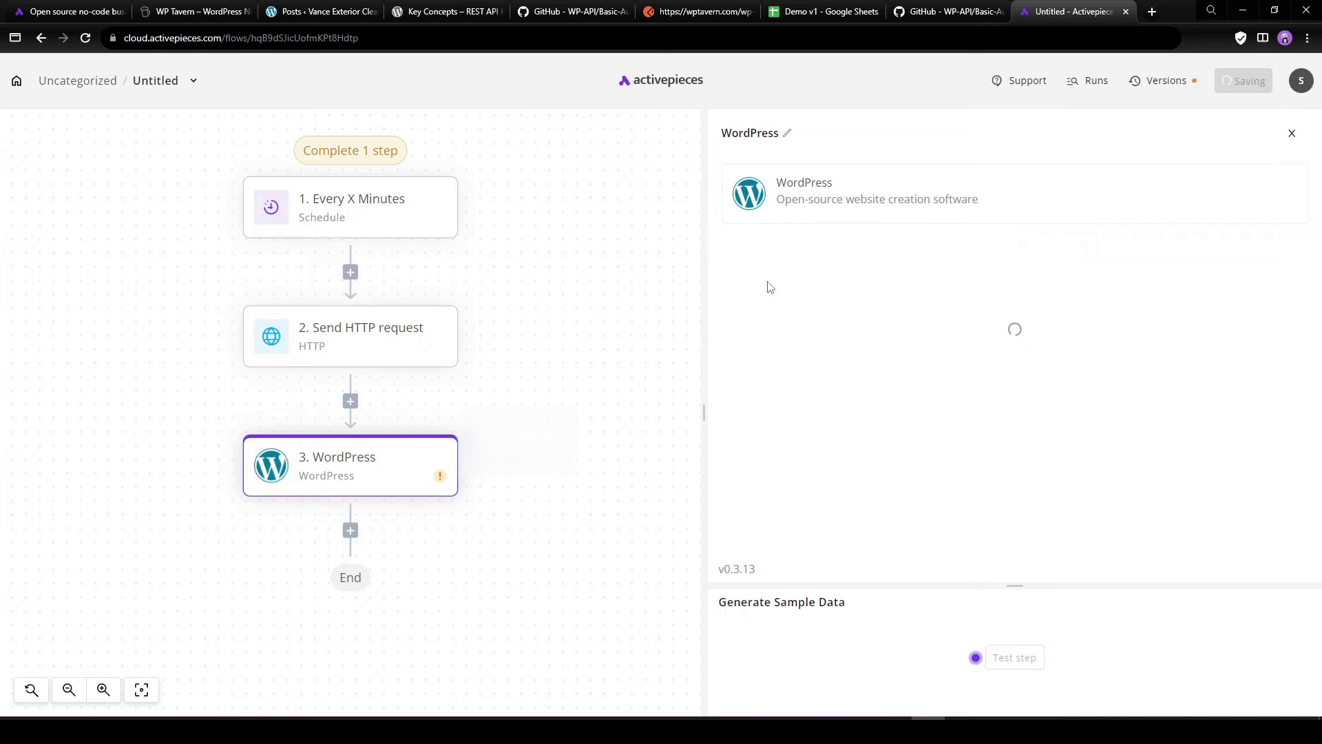
left_click(783, 261)
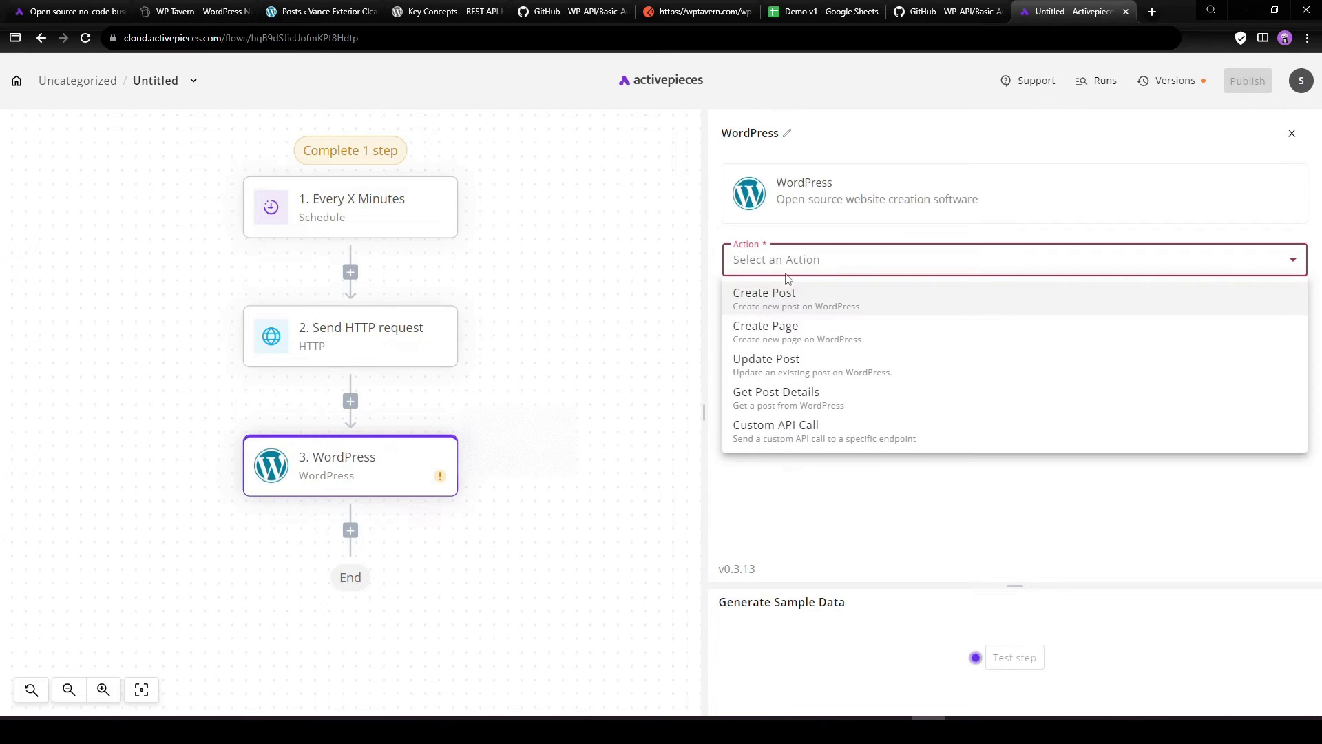
left_click(796, 295)
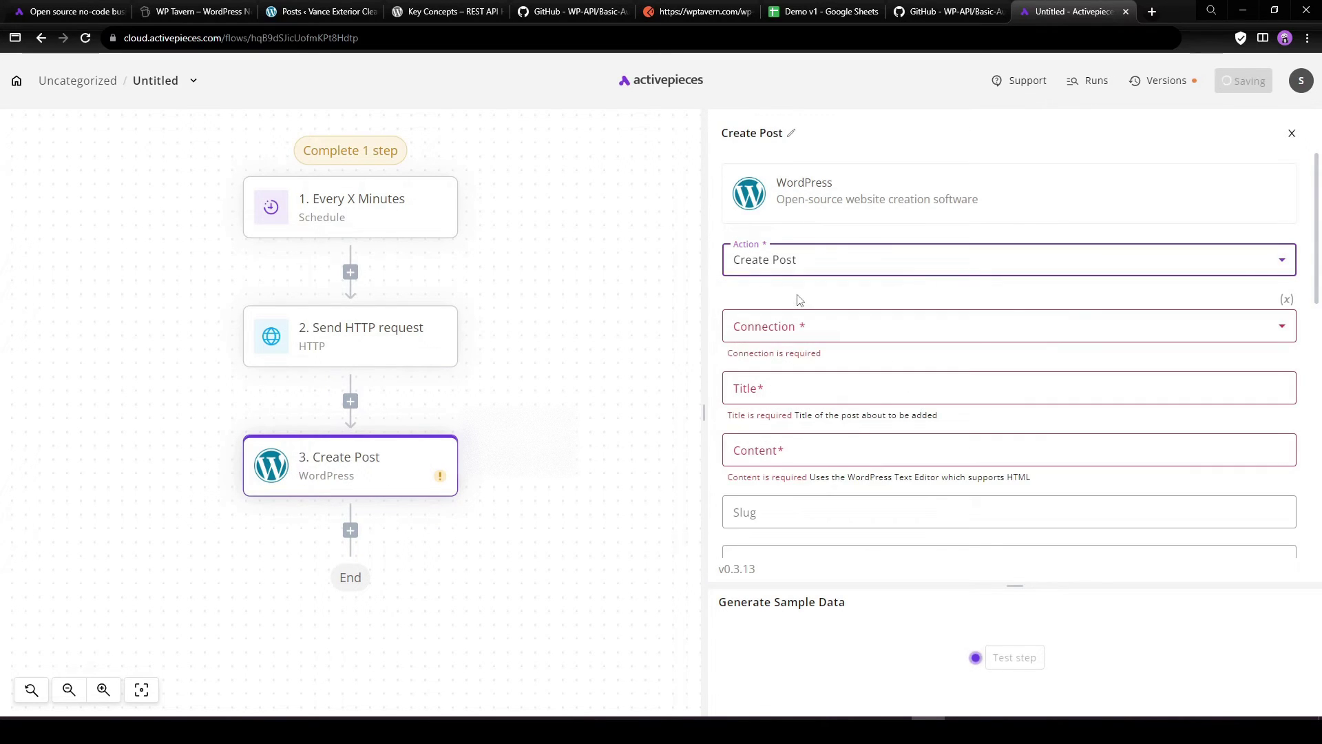
left_click(788, 332)
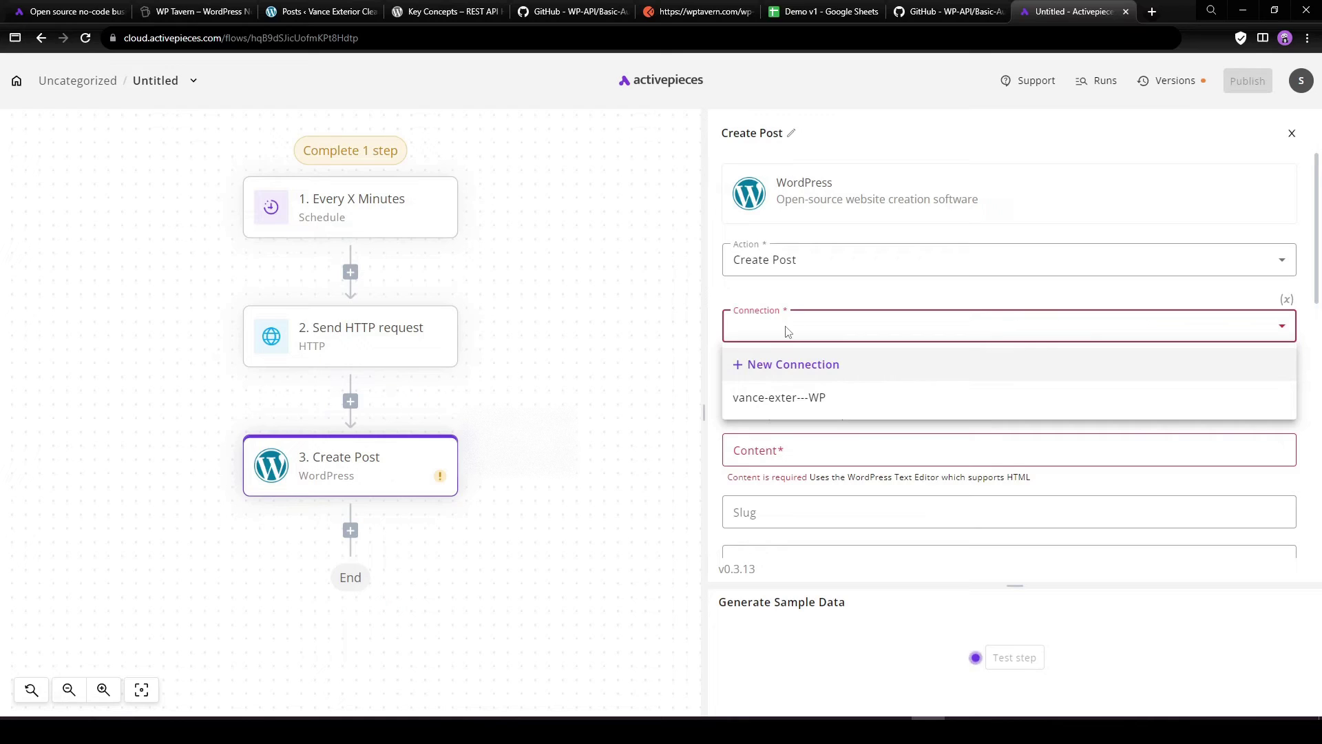
left_click(791, 259)
left_click(791, 259)
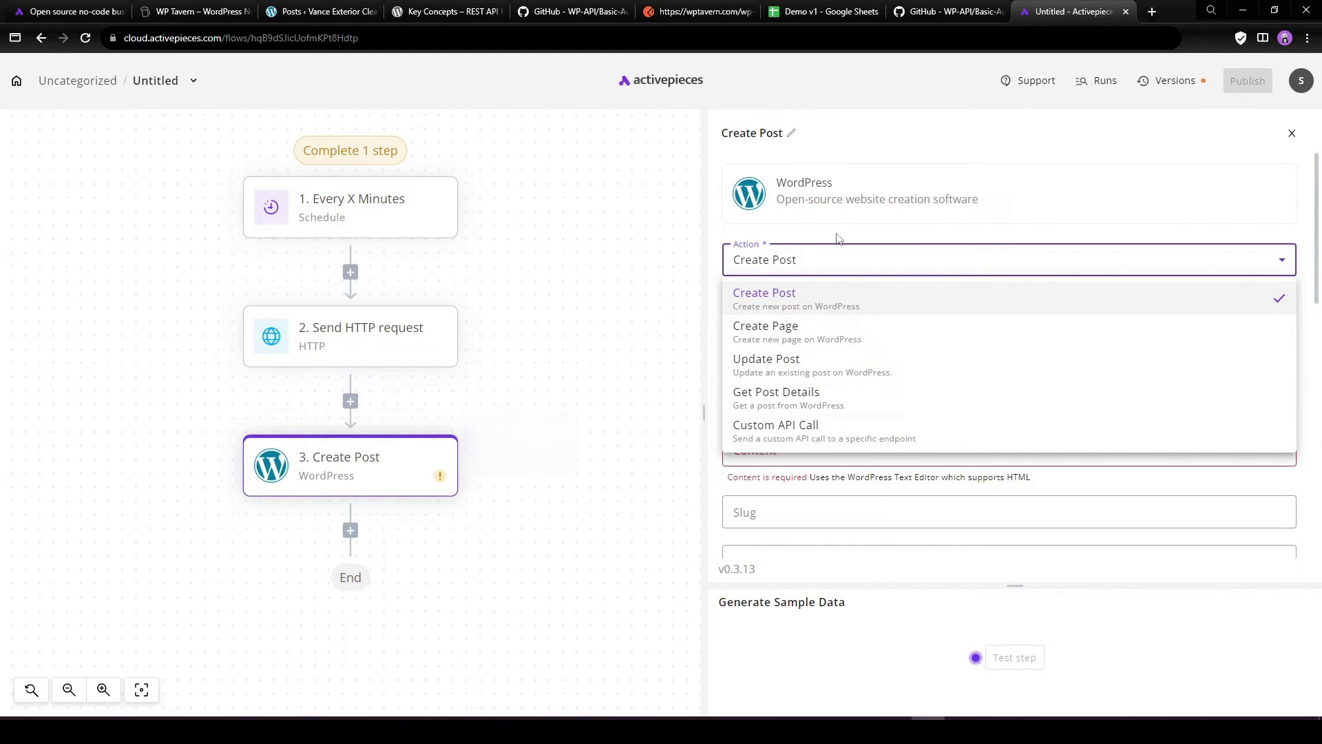
left_click(838, 261)
scroll(808, 303, "down", 2)
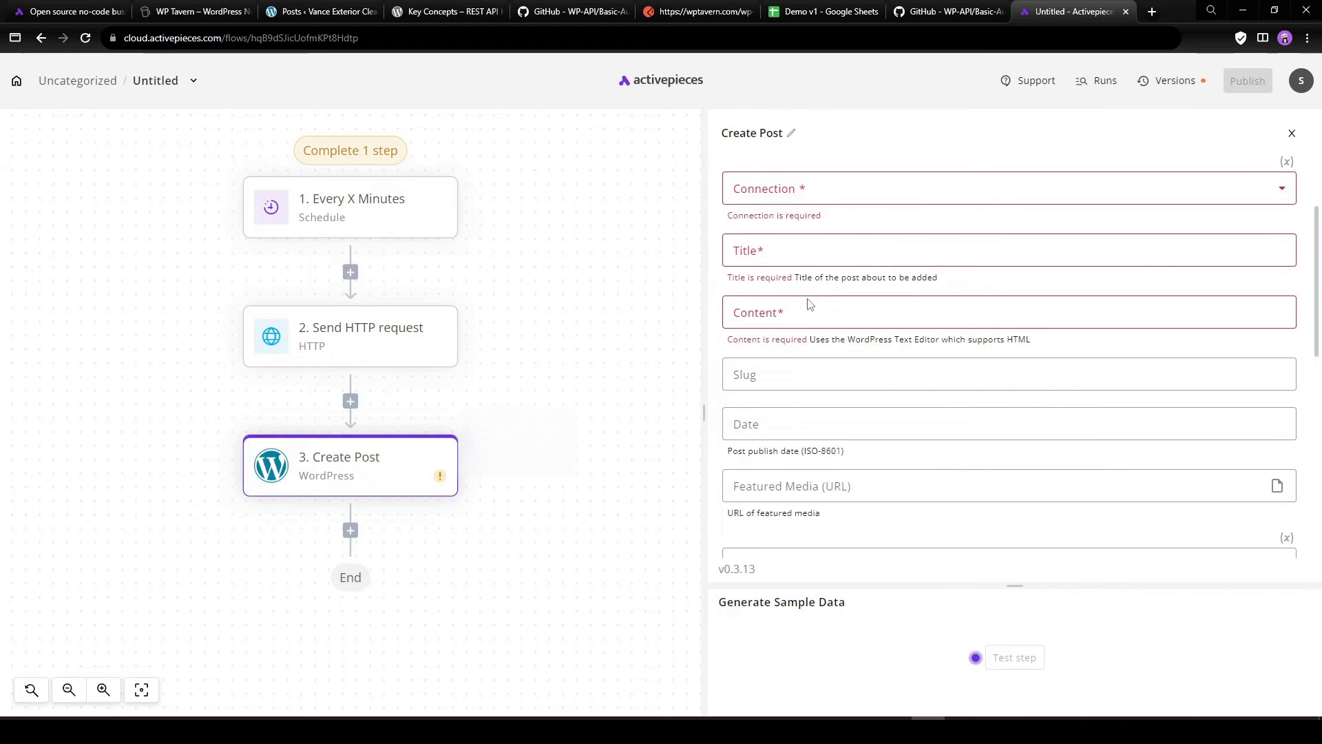
scroll(810, 318, "up", 1)
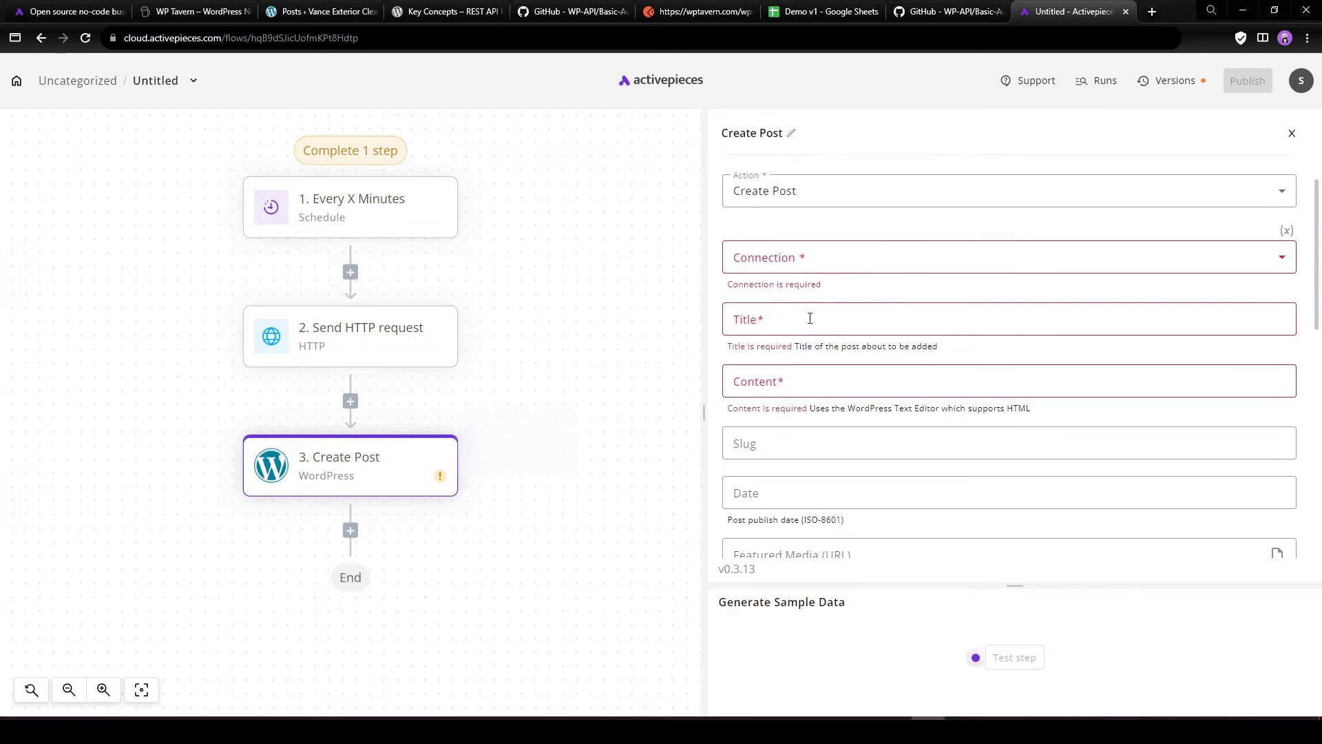
- Start a new WordPress connection and open the Basic-Auth plugin page in a new tab
left_click(777, 266)
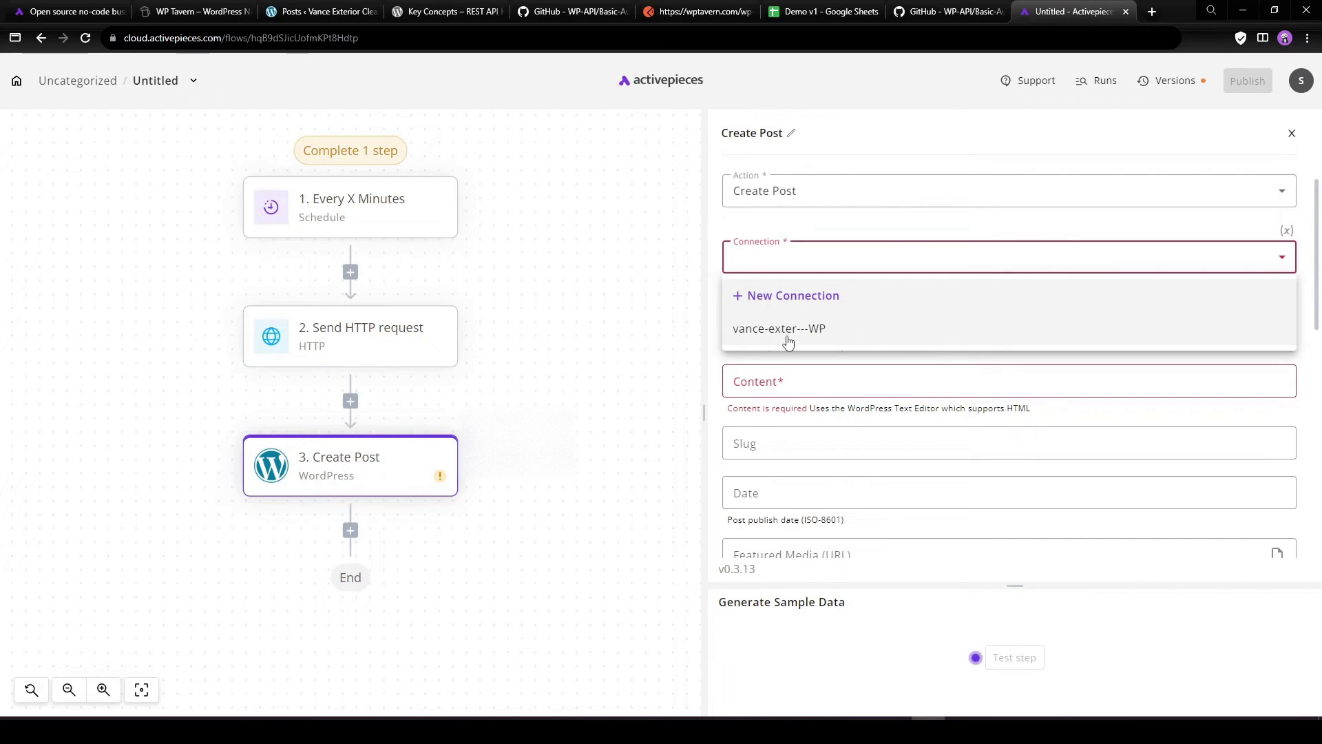
left_click(779, 297)
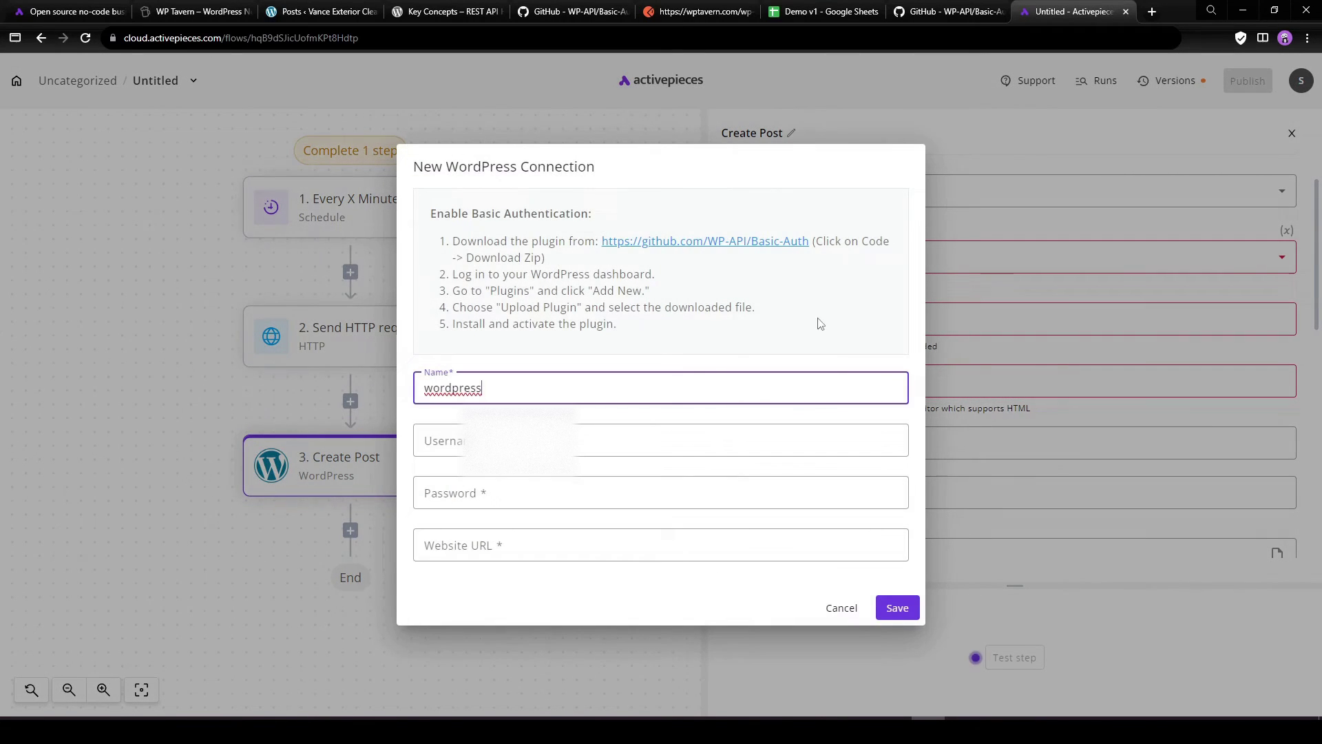
left_click(657, 244)
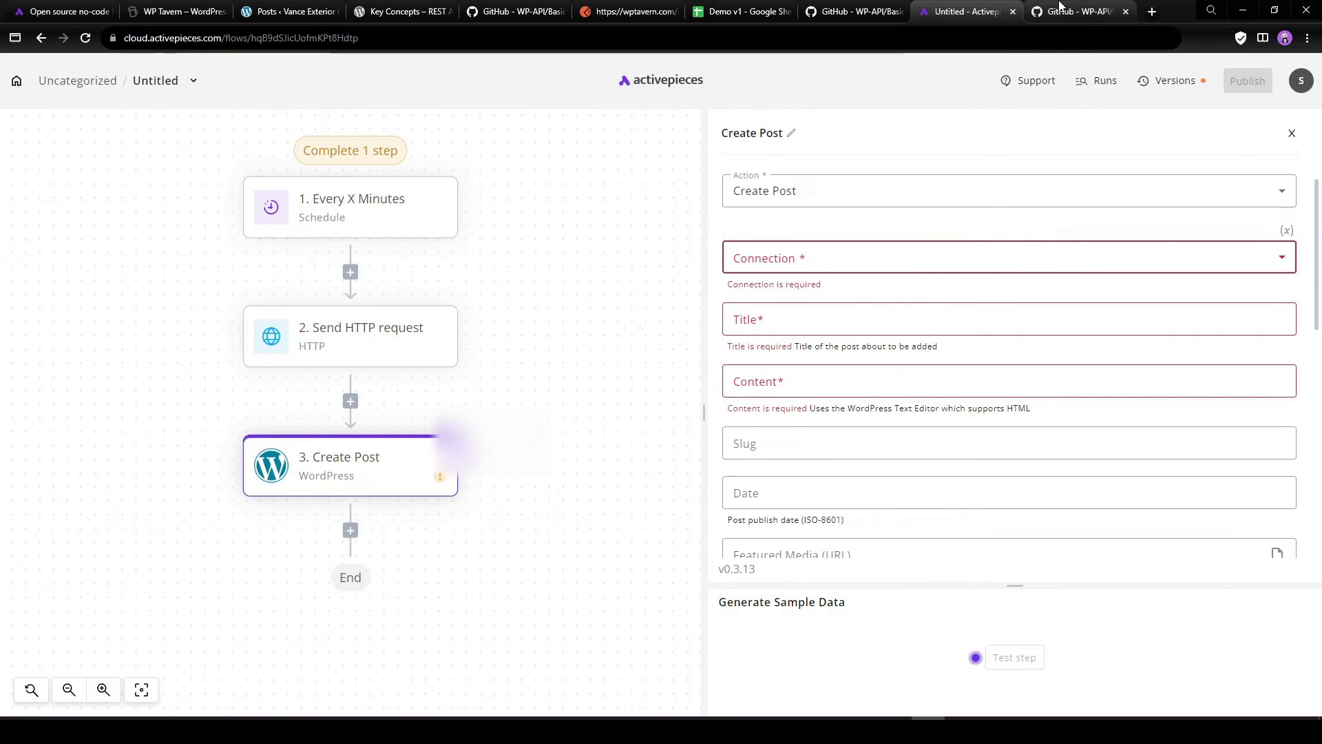
- Read the Installing section of the WP-API Basic-Auth README, then return to Activepieces
left_click(1058, 15)
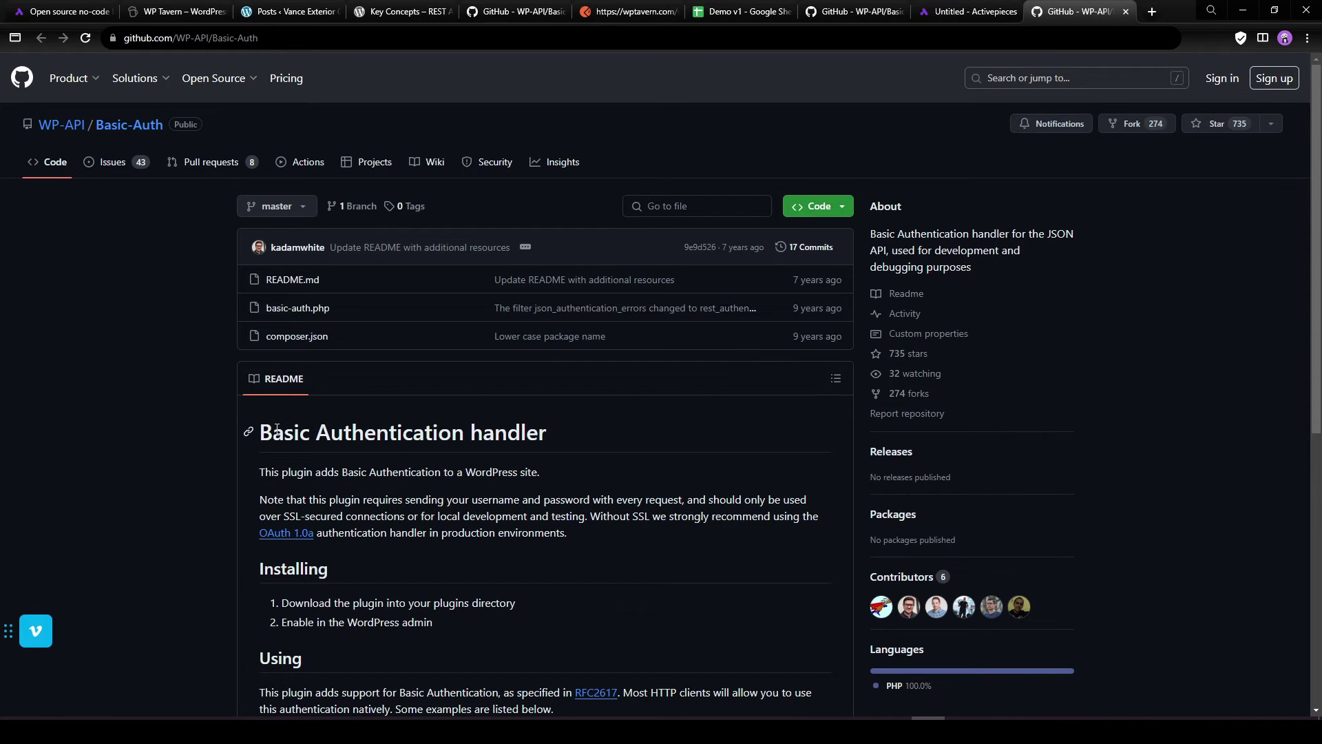
left_click_drag(261, 430, 573, 441)
left_click(589, 428)
scroll(559, 571, "down", 2)
scroll(942, 259, "up", 2)
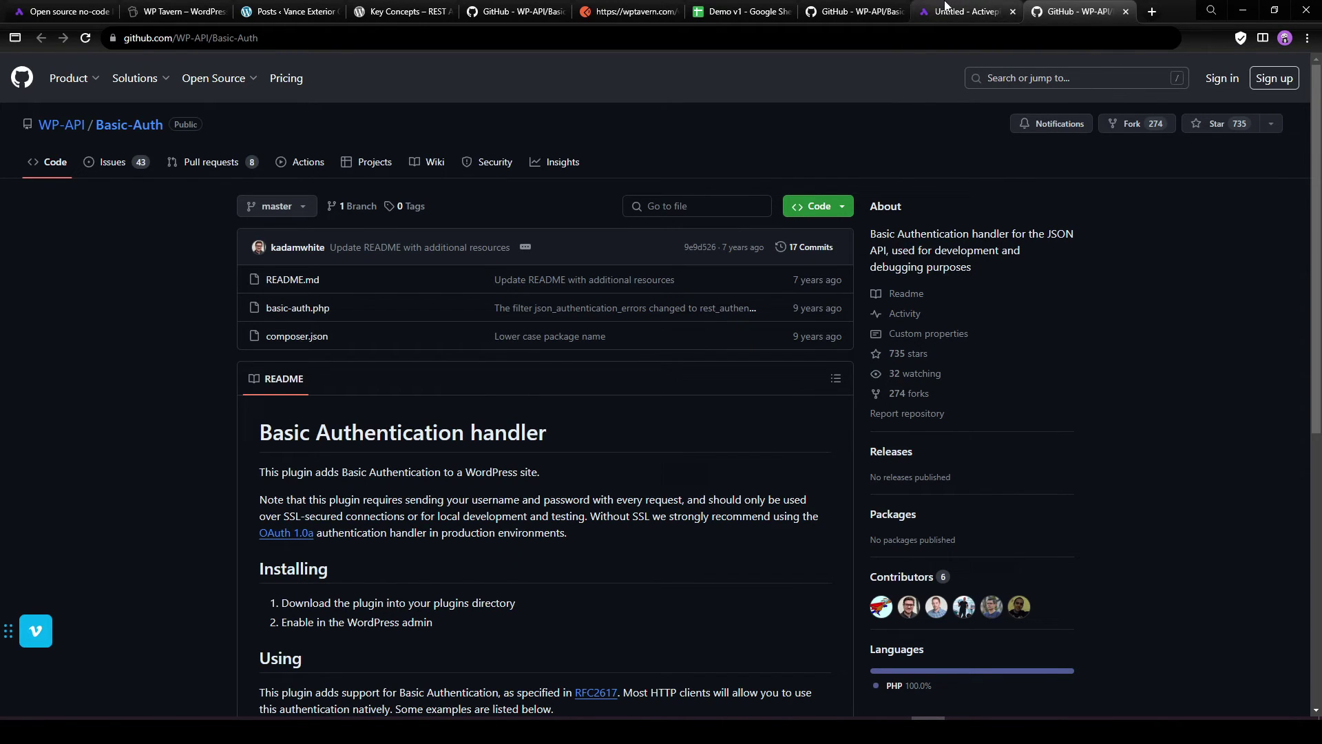
left_click(996, 13)
- Select the existing WordPress connection and expand the first fetched post in the data list
left_click(818, 257)
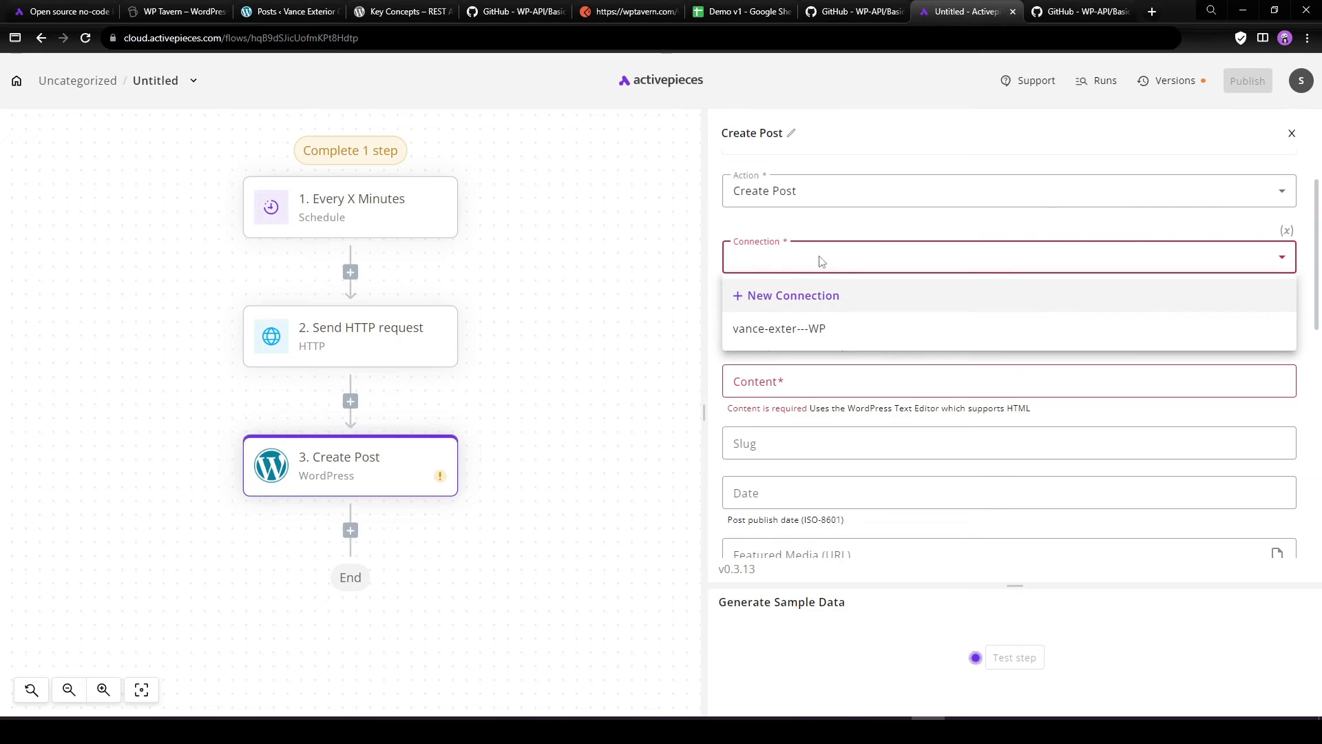
left_click(803, 330)
left_click(808, 307)
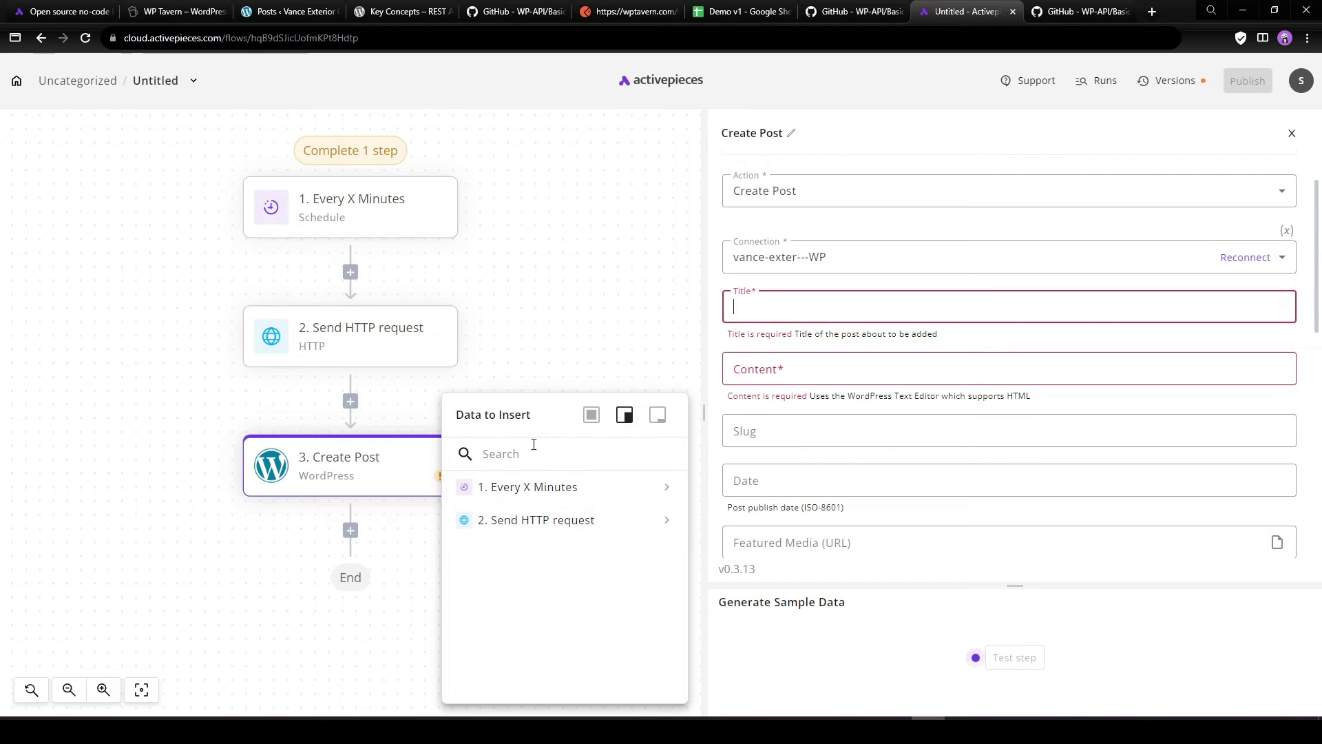
left_click(551, 521)
left_click(510, 619)
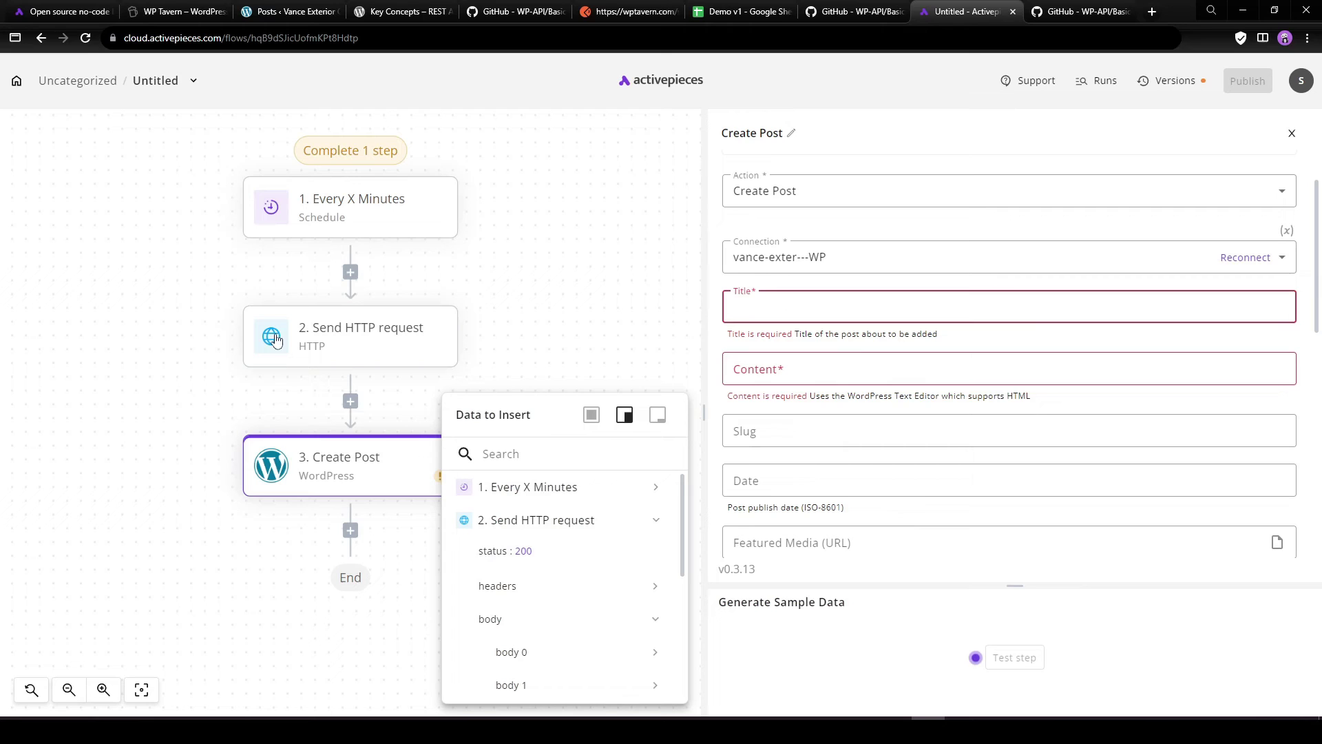
scroll(561, 599, "down", 1)
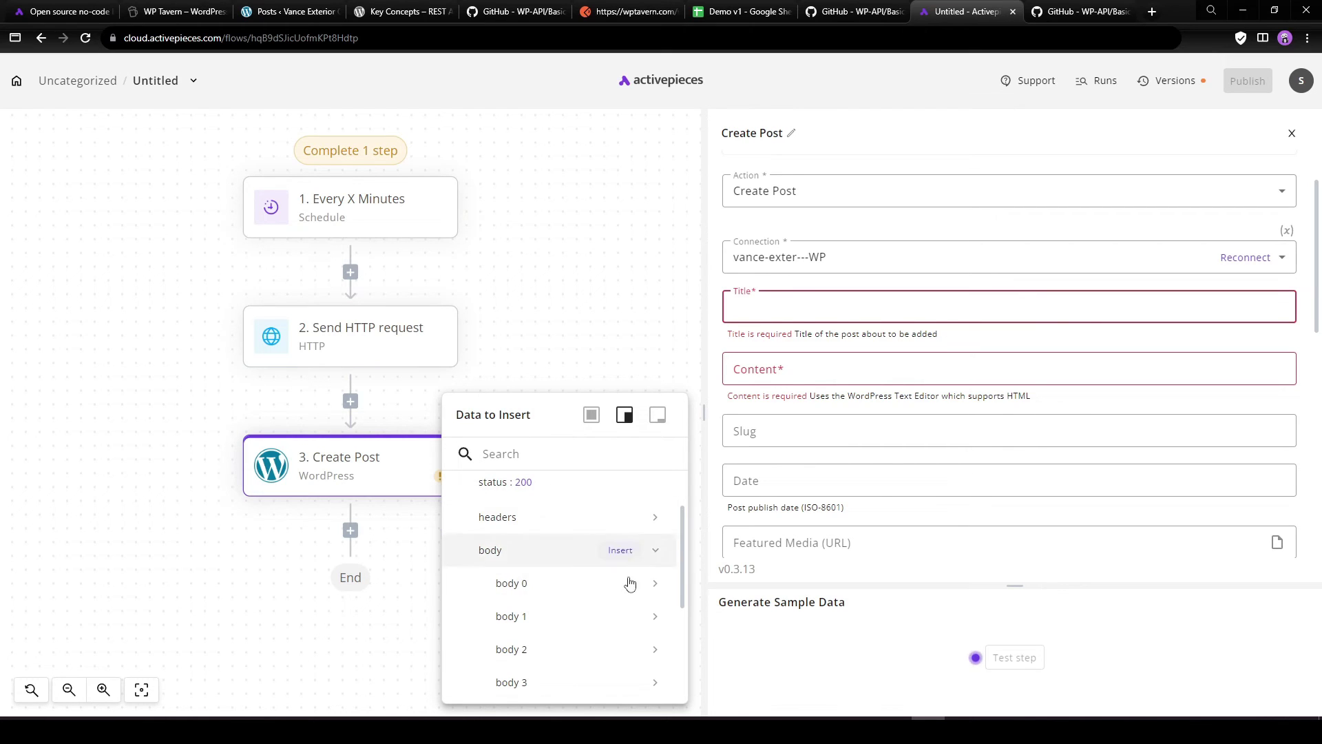
left_click(517, 582)
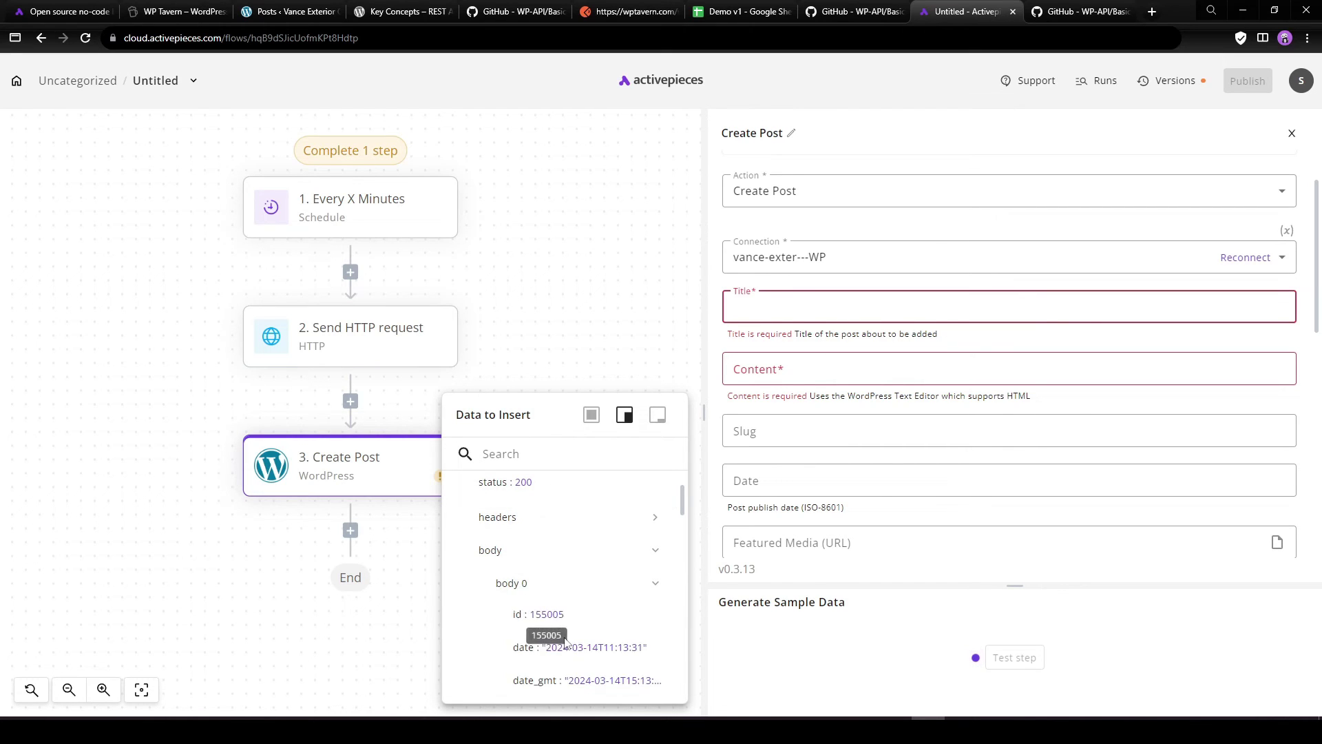
left_click(535, 586)
left_click(551, 589)
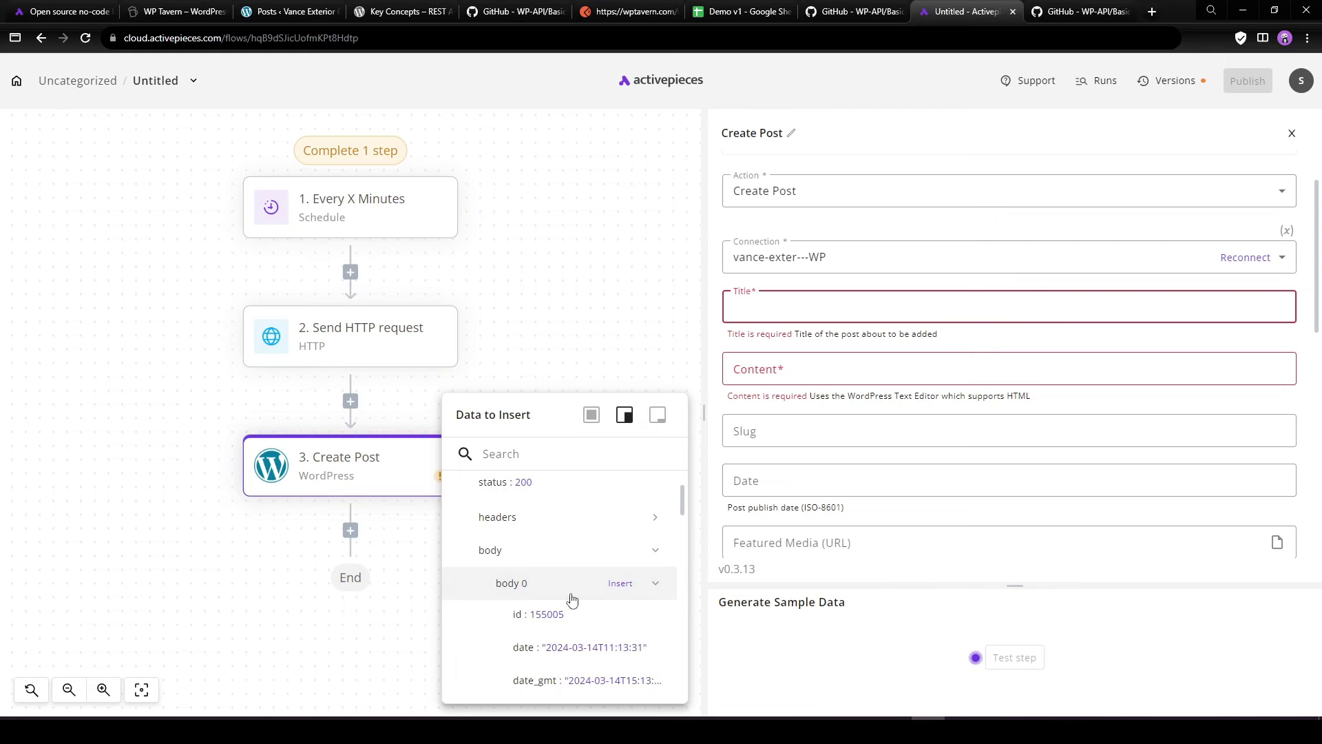
- Insert the first post's rendered title into the Title field
scroll(571, 600, "down", 2)
scroll(571, 599, "down", 1)
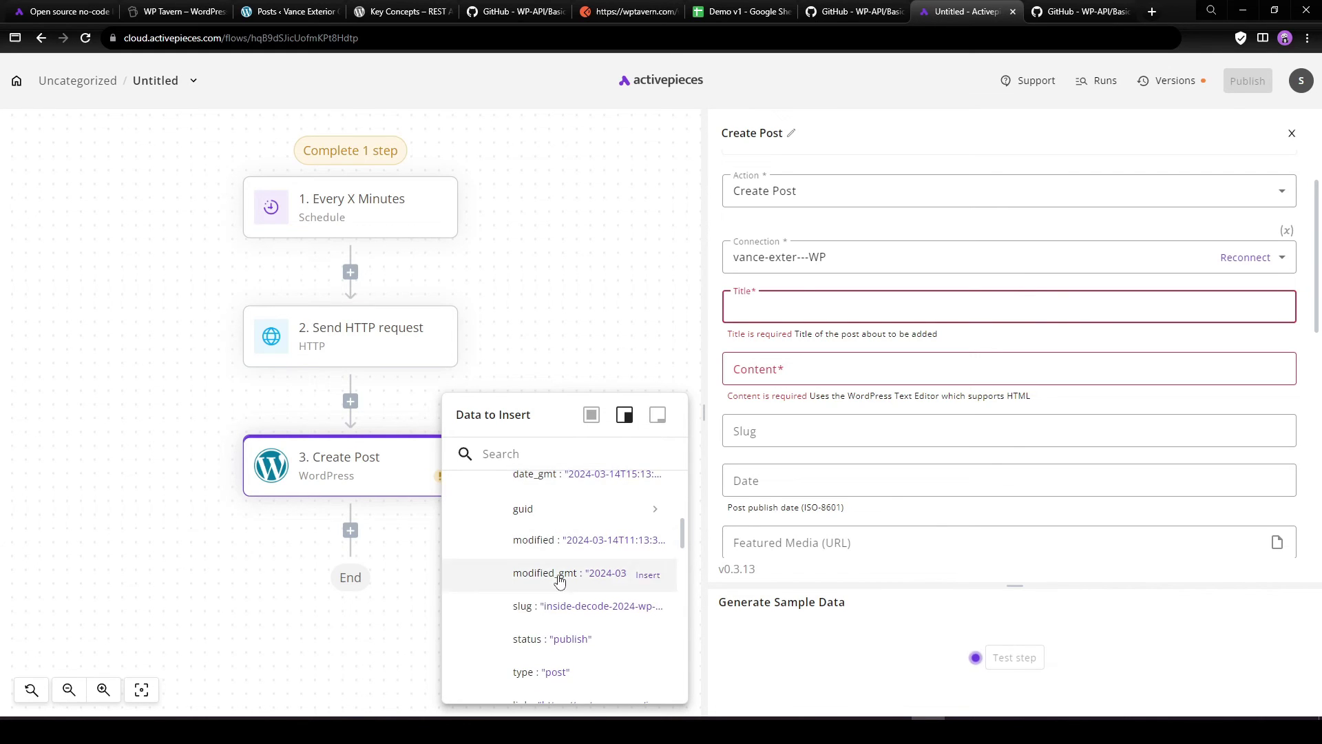
scroll(623, 616, "down", 2)
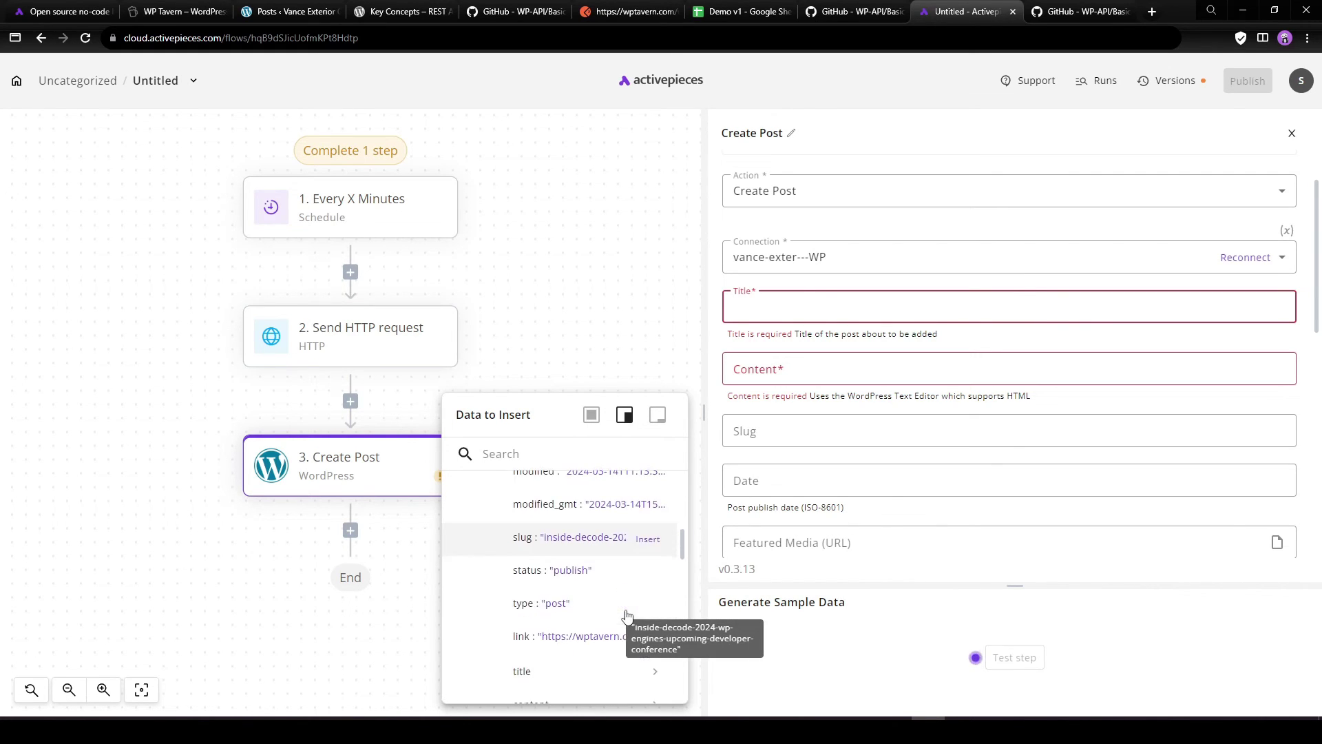
scroll(604, 583, "down", 4)
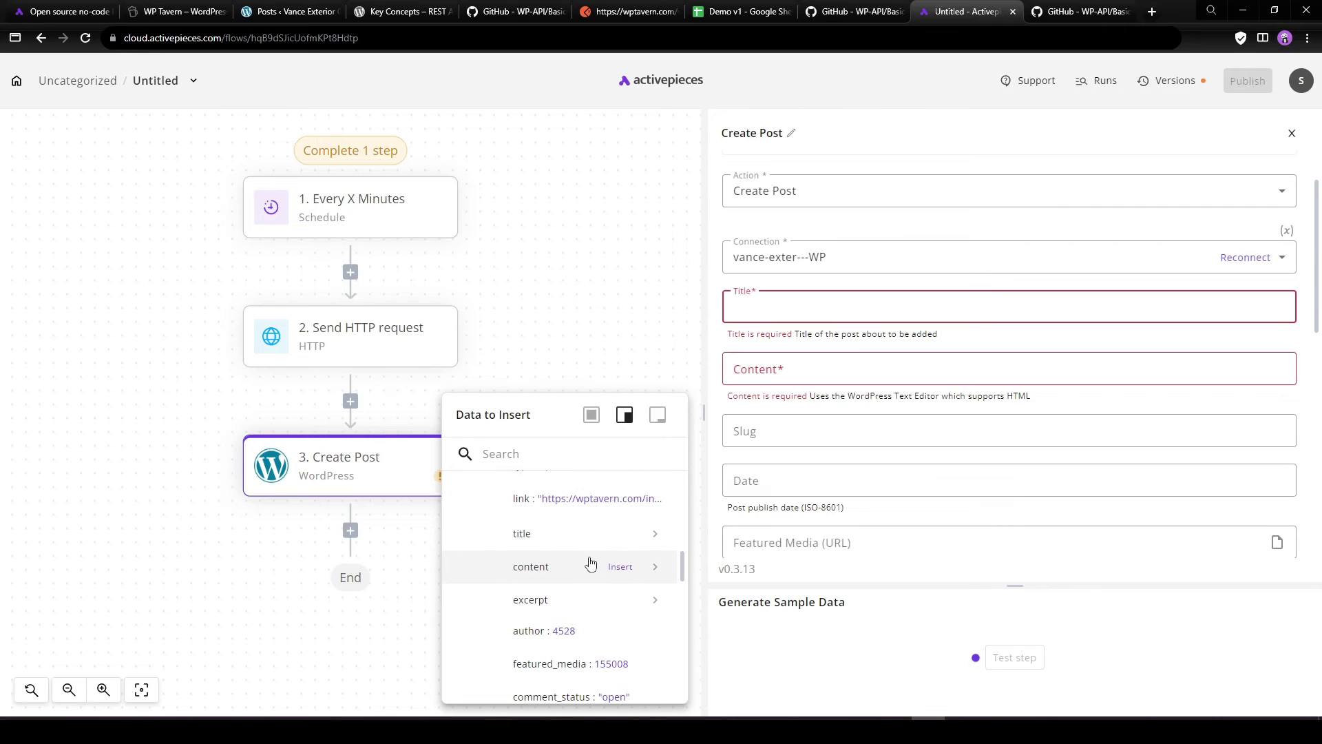
left_click(546, 542)
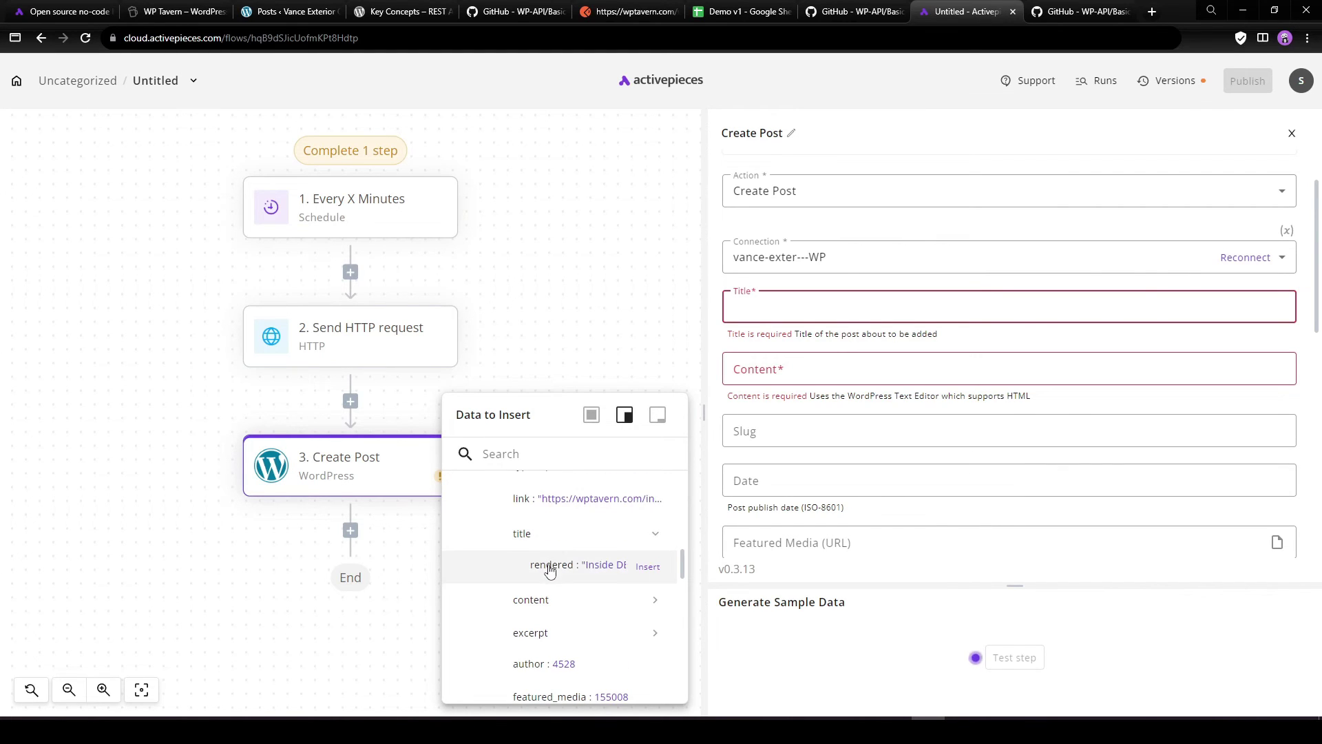
left_click(547, 565)
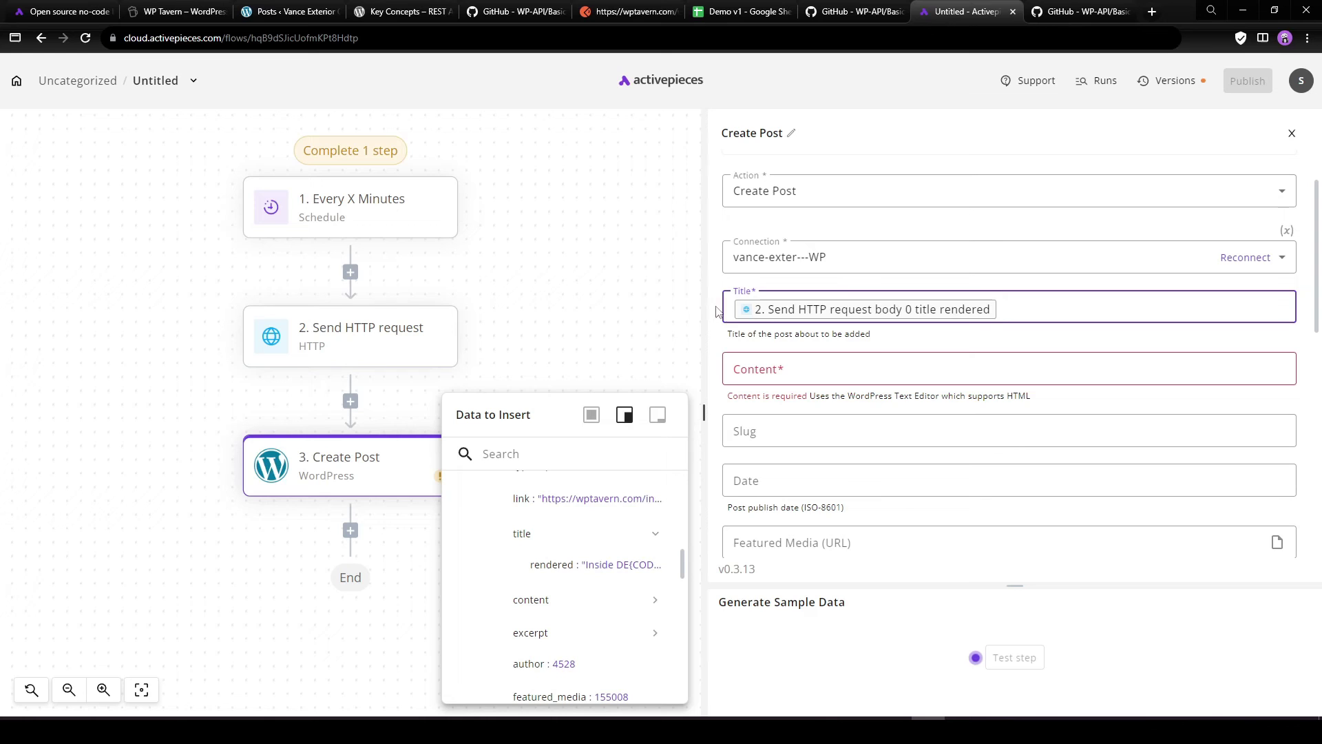
- Map the post's rendered content, slug and date into Content, Slug and Date
left_click(741, 370)
left_click(541, 600)
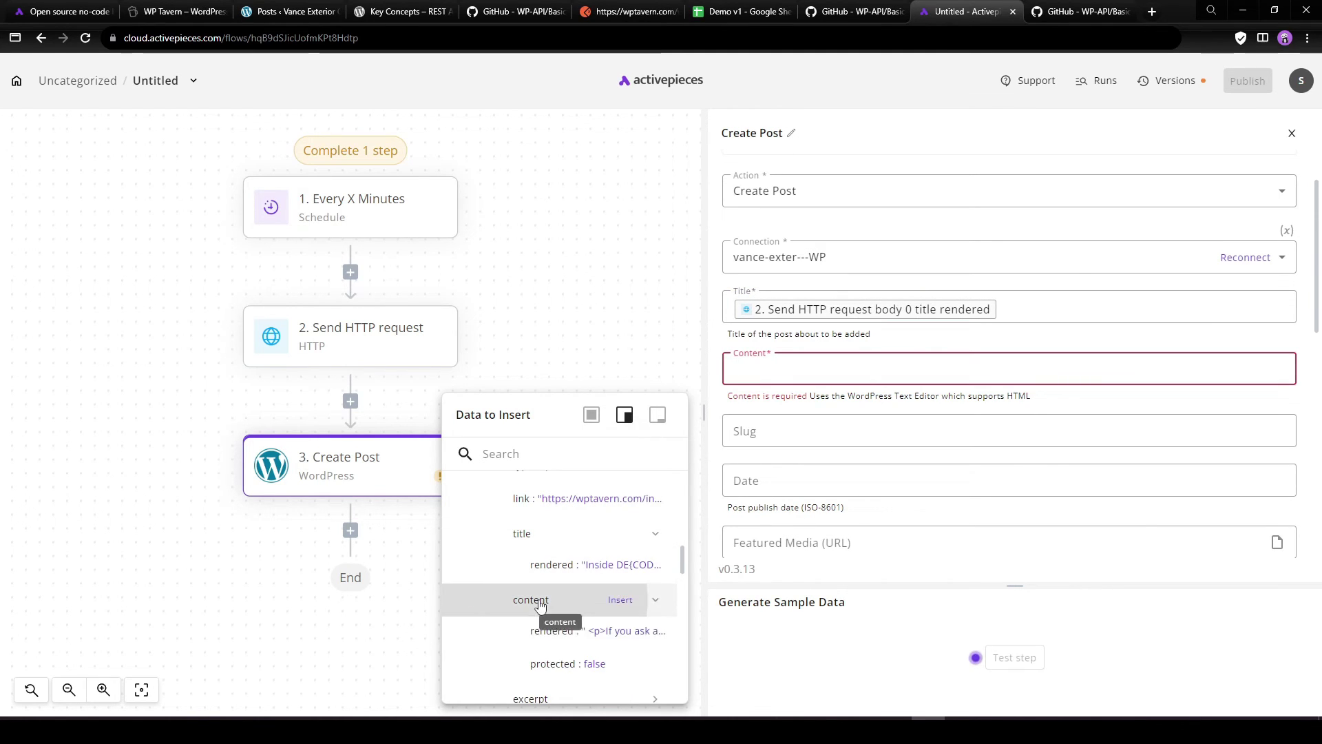
left_click(561, 630)
left_click(735, 433)
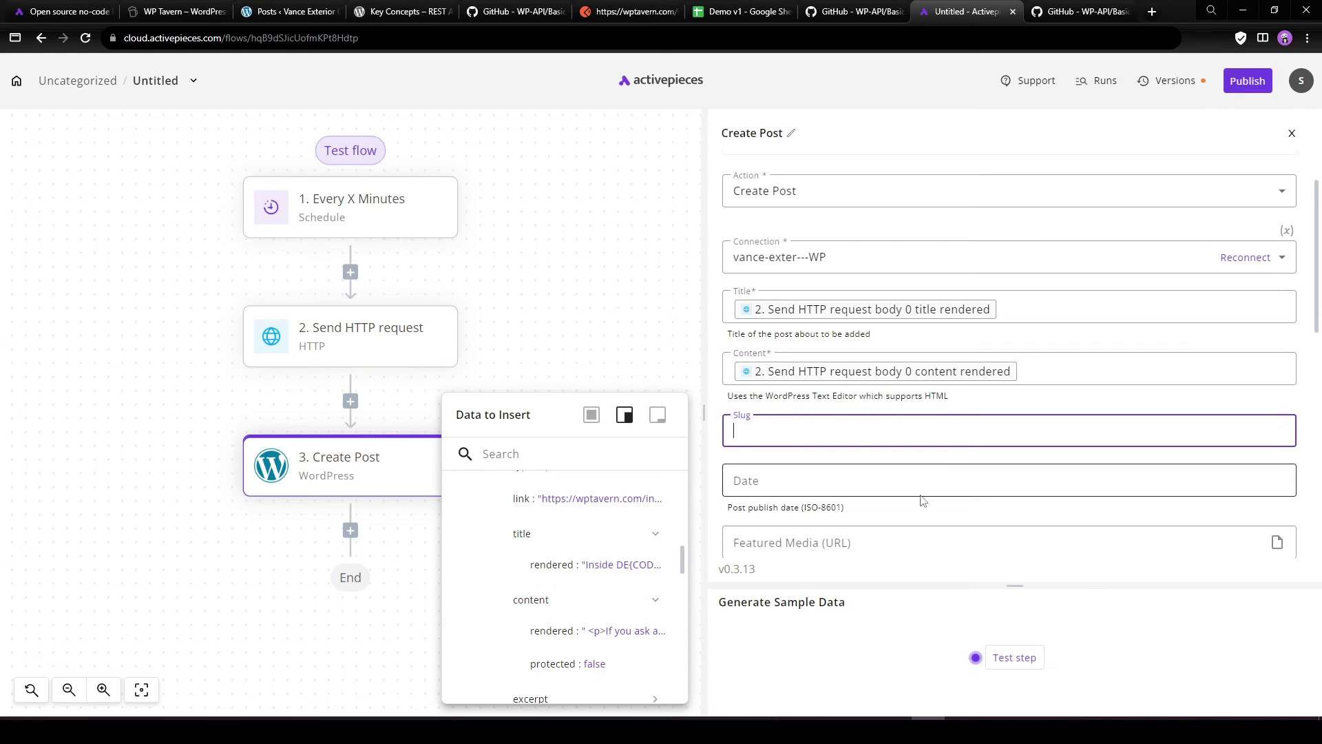
scroll(570, 597, "up", 2)
left_click(534, 537)
left_click(770, 483)
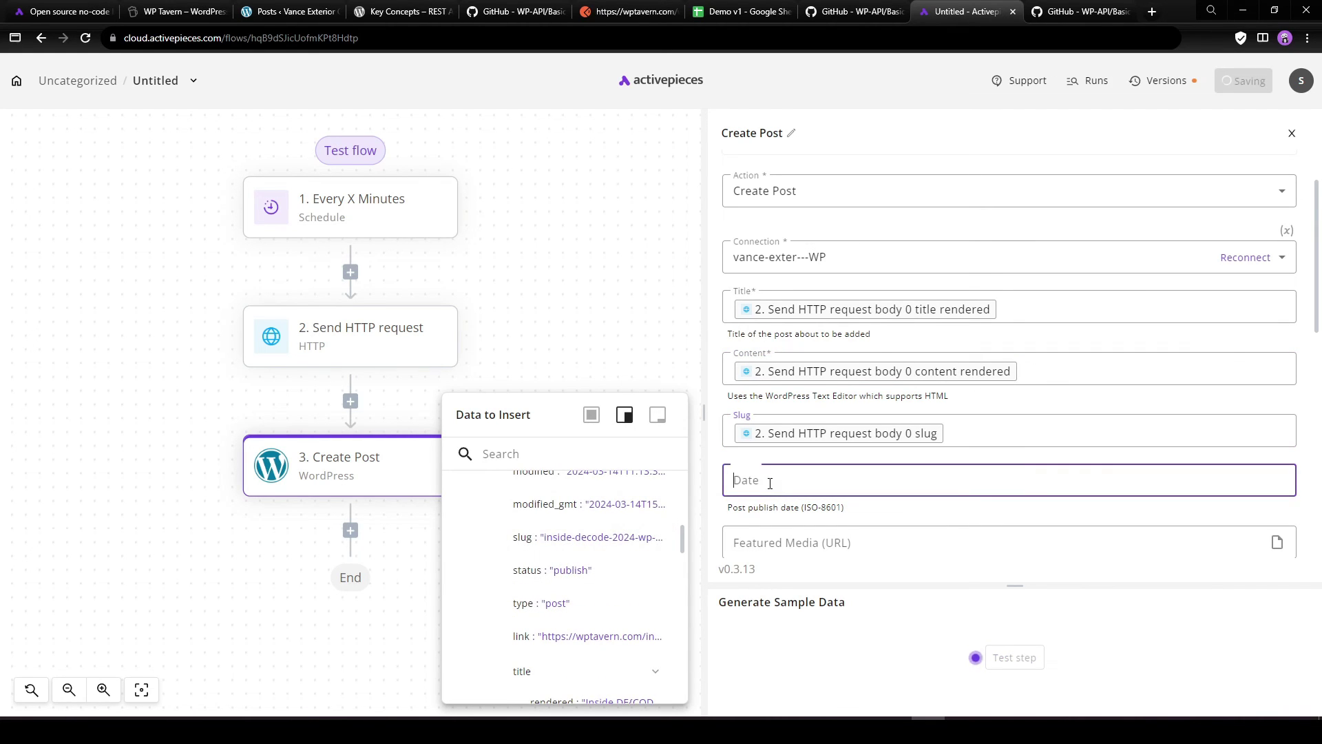
scroll(489, 579, "up", 4)
left_click(510, 498)
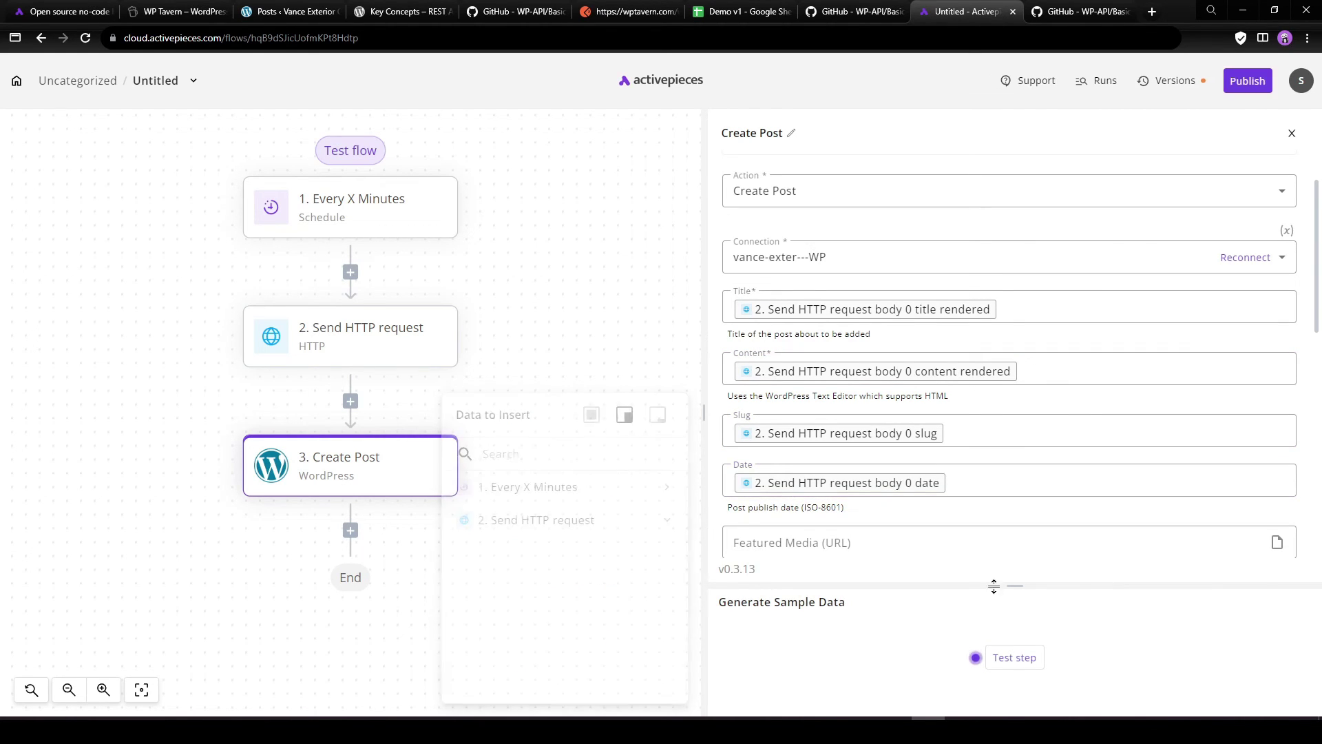
- Enlarge the test results area and test the Create Post step
left_click_drag(1012, 585, 1031, 369)
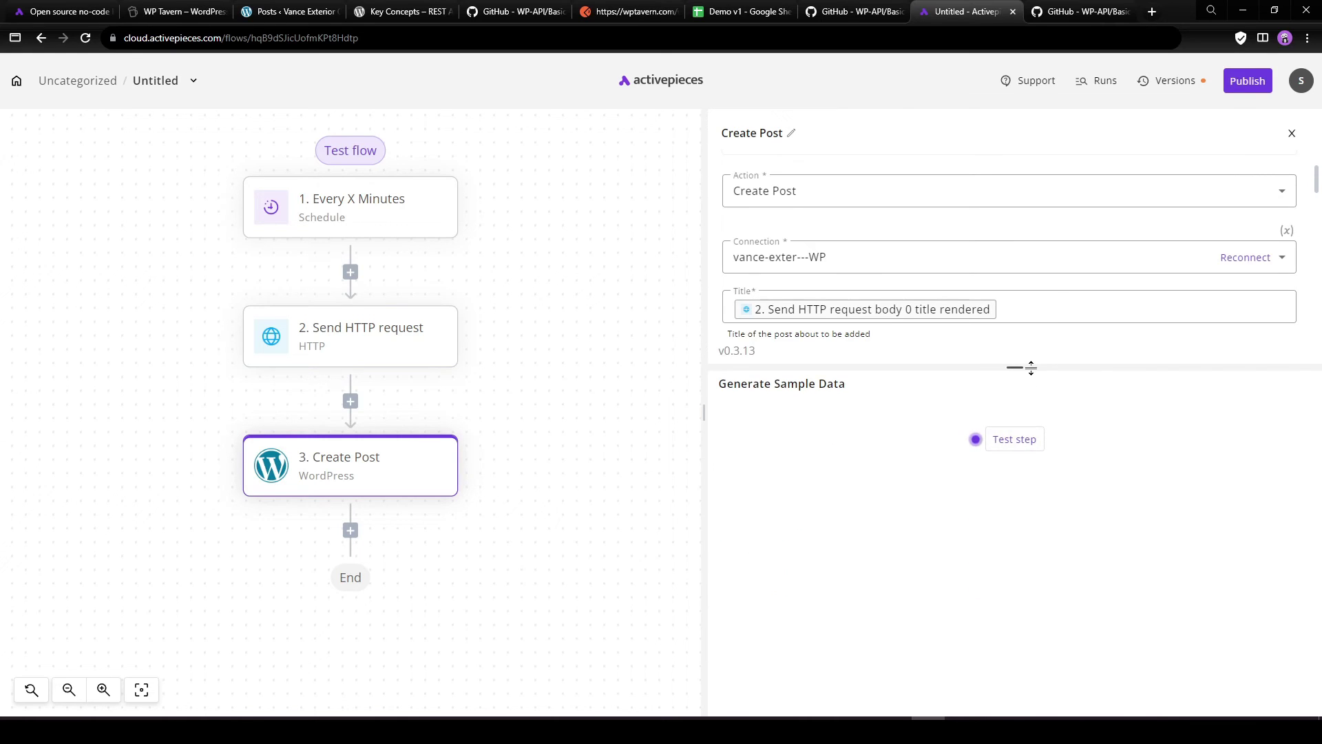
scroll(1003, 283, "down", 6)
scroll(874, 312, "up", 4)
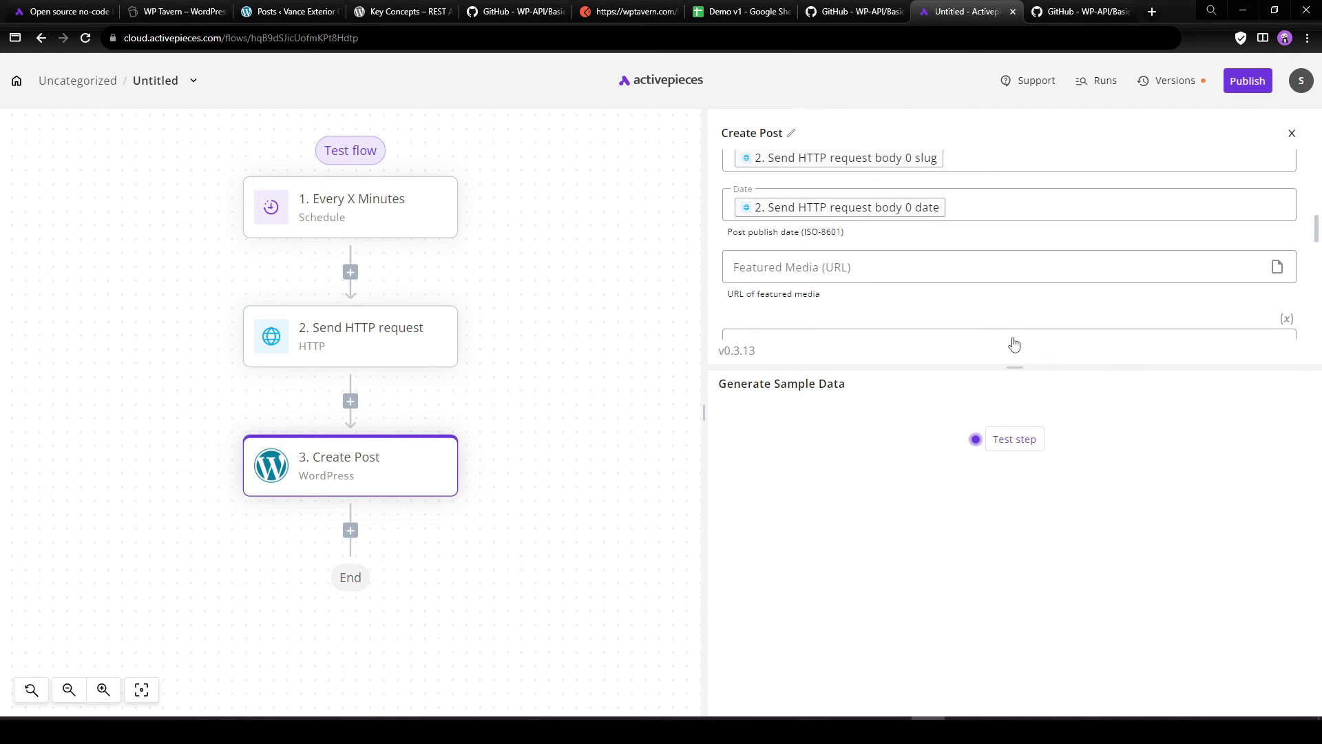
scroll(978, 338, "up", 5)
left_click(1015, 439)
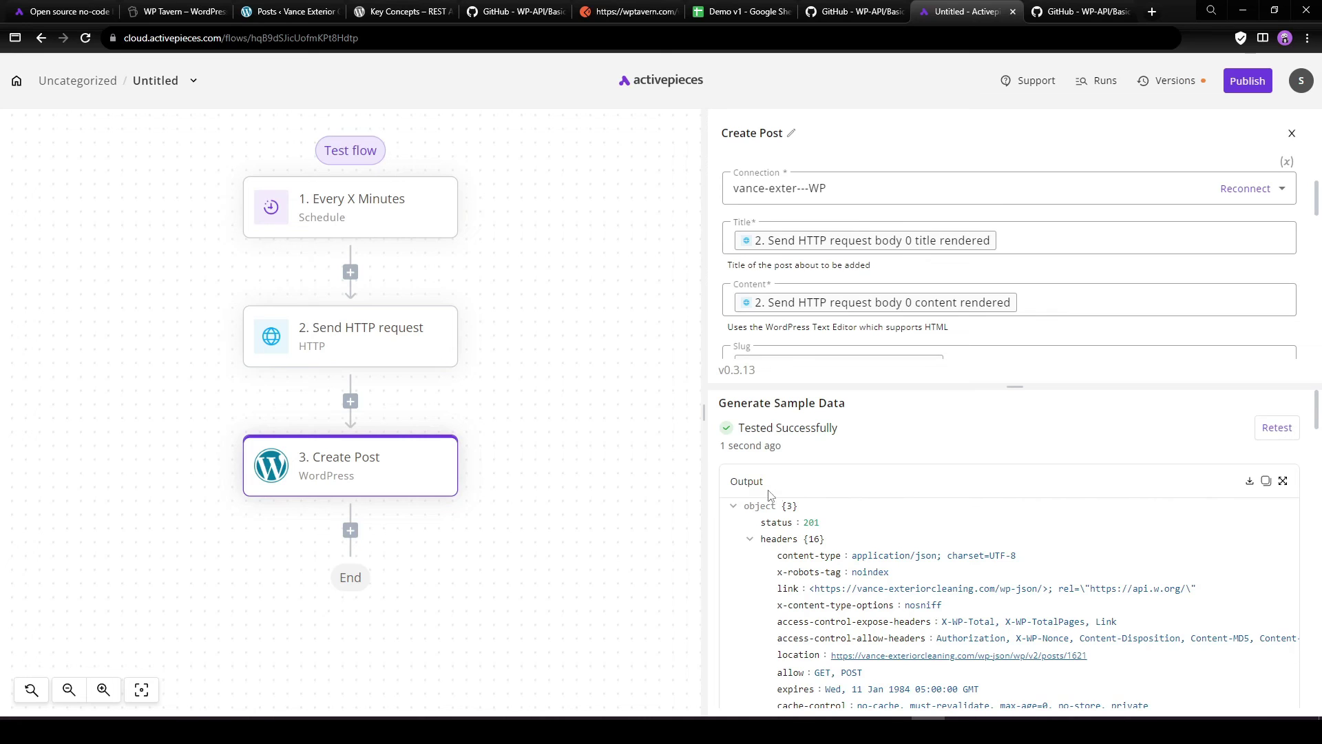
- Review the returned draft post 1621 output, then show the WordPress Posts list beside the flow
scroll(798, 222, "up", 2)
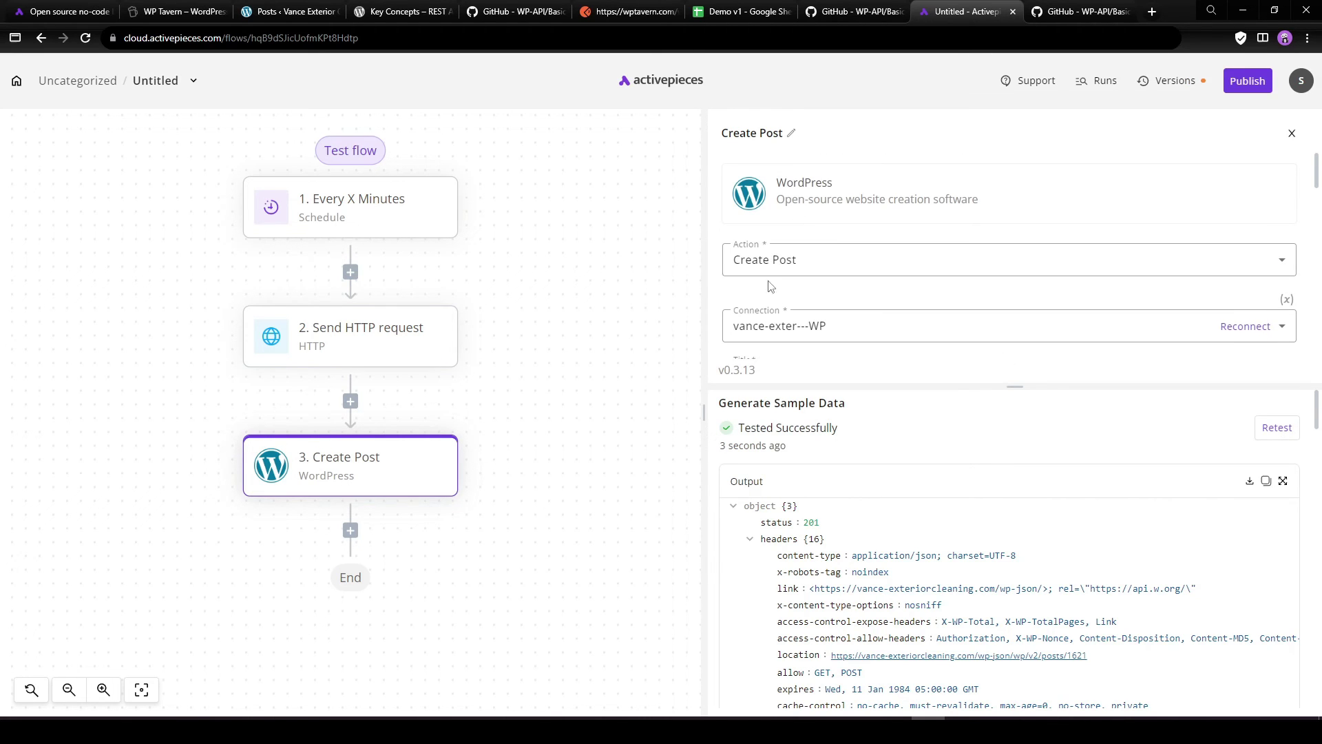
scroll(888, 585, "down", 2)
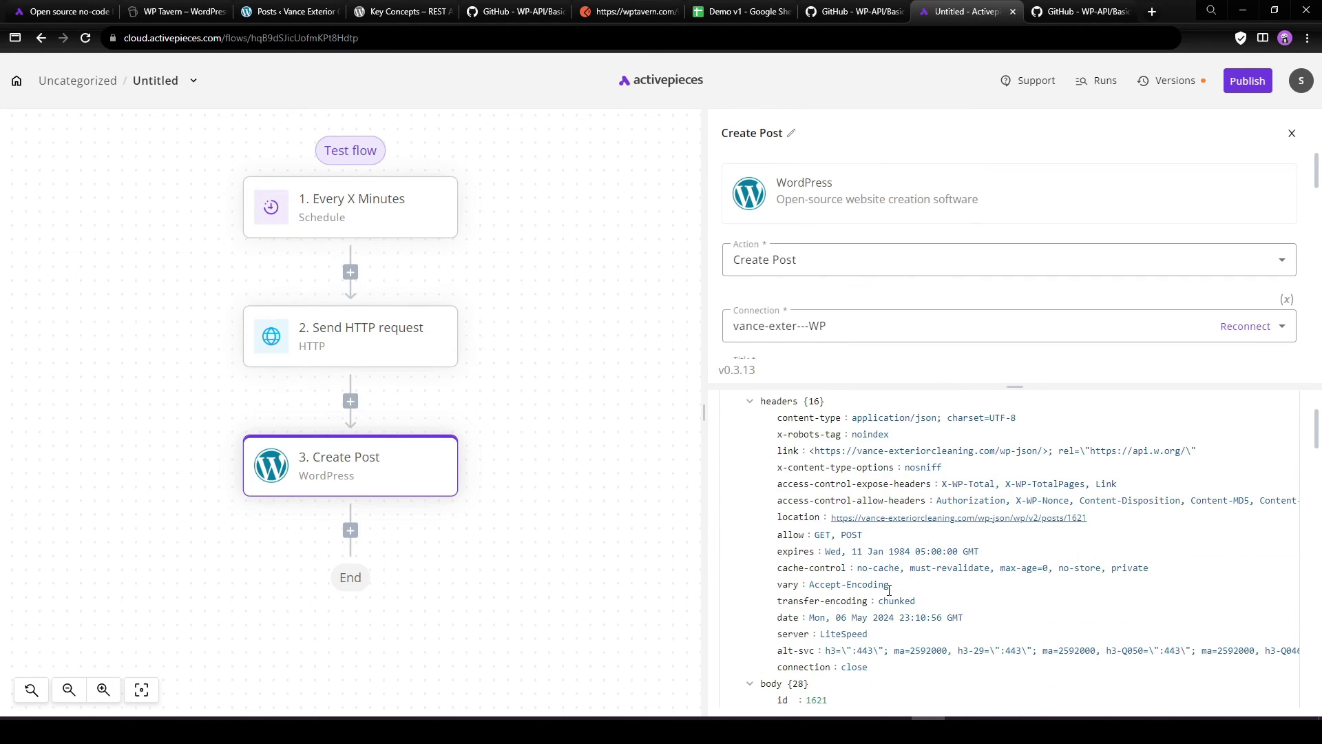
scroll(889, 586, "up", 2)
left_click(749, 547)
scroll(789, 434, "down", 2)
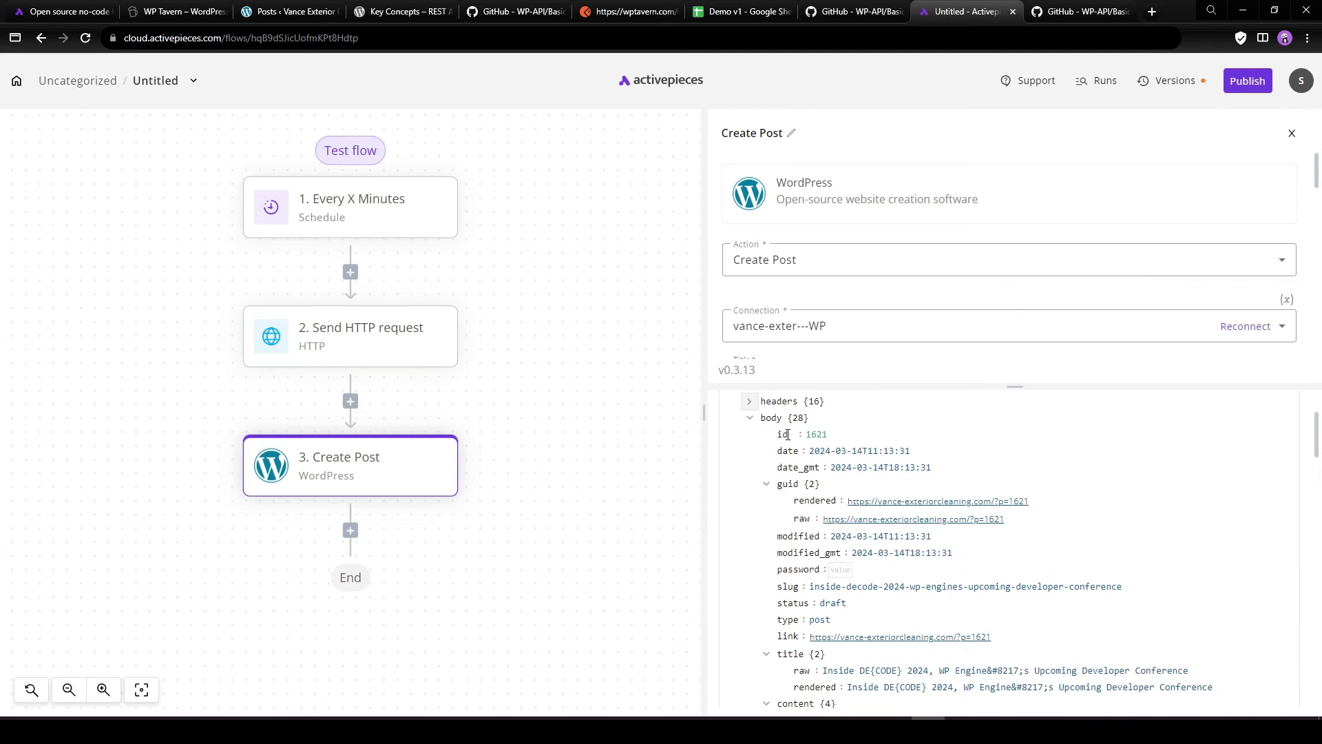
scroll(772, 423, "down", 1)
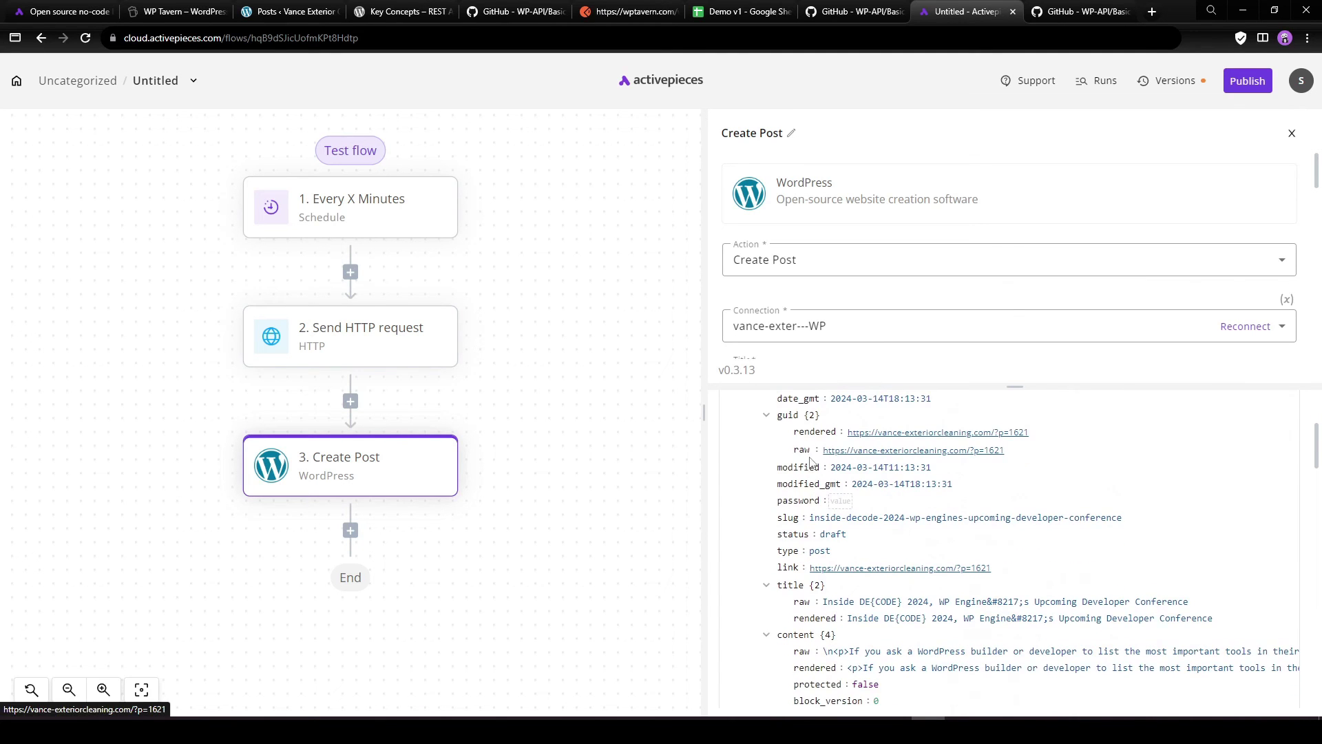
left_click(765, 415)
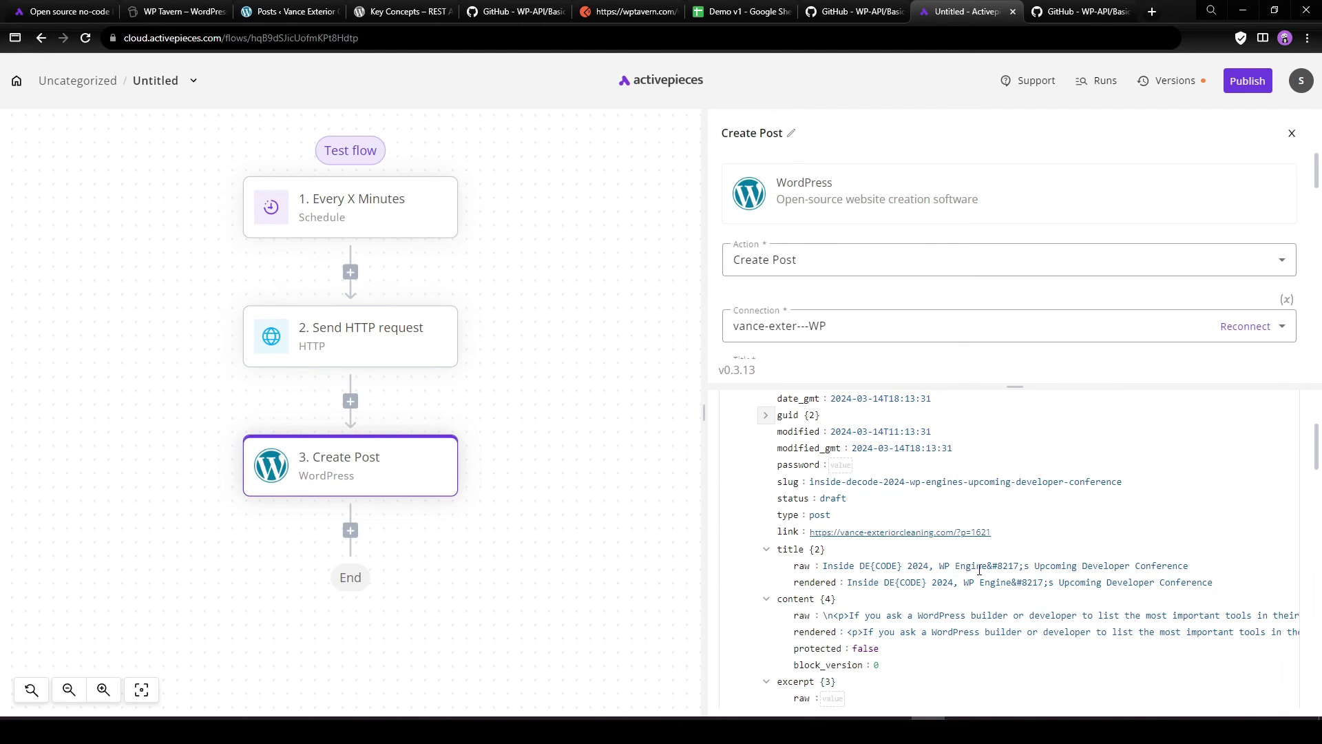
scroll(878, 492, "down", 2)
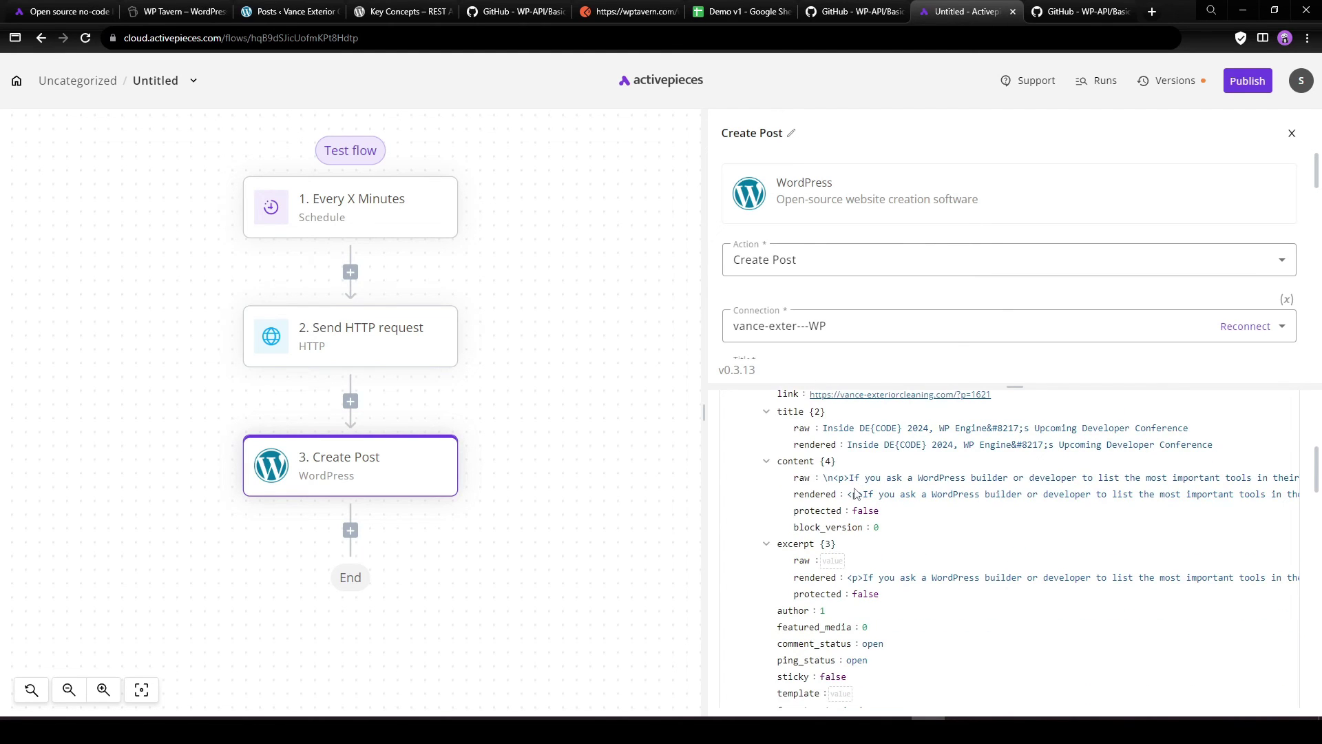
scroll(854, 493, "down", 3)
scroll(836, 527, "up", 4)
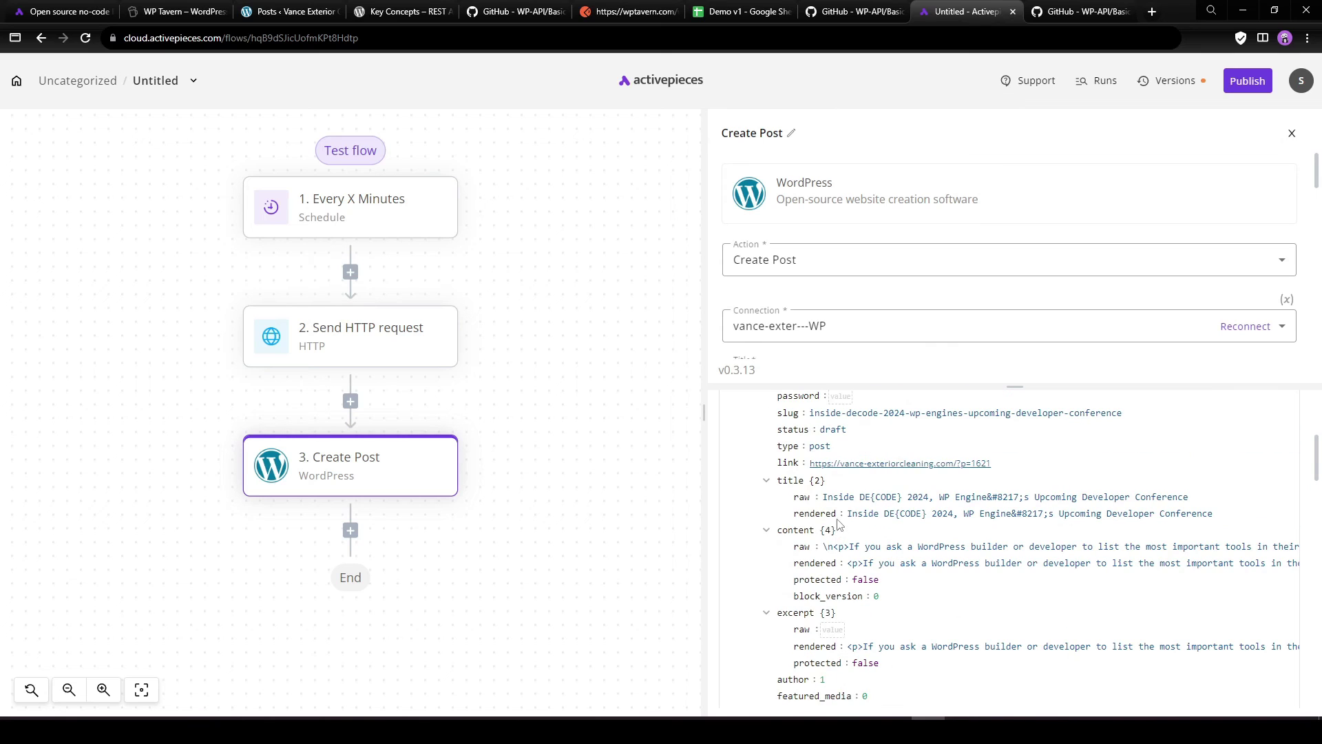
left_click(279, 14)
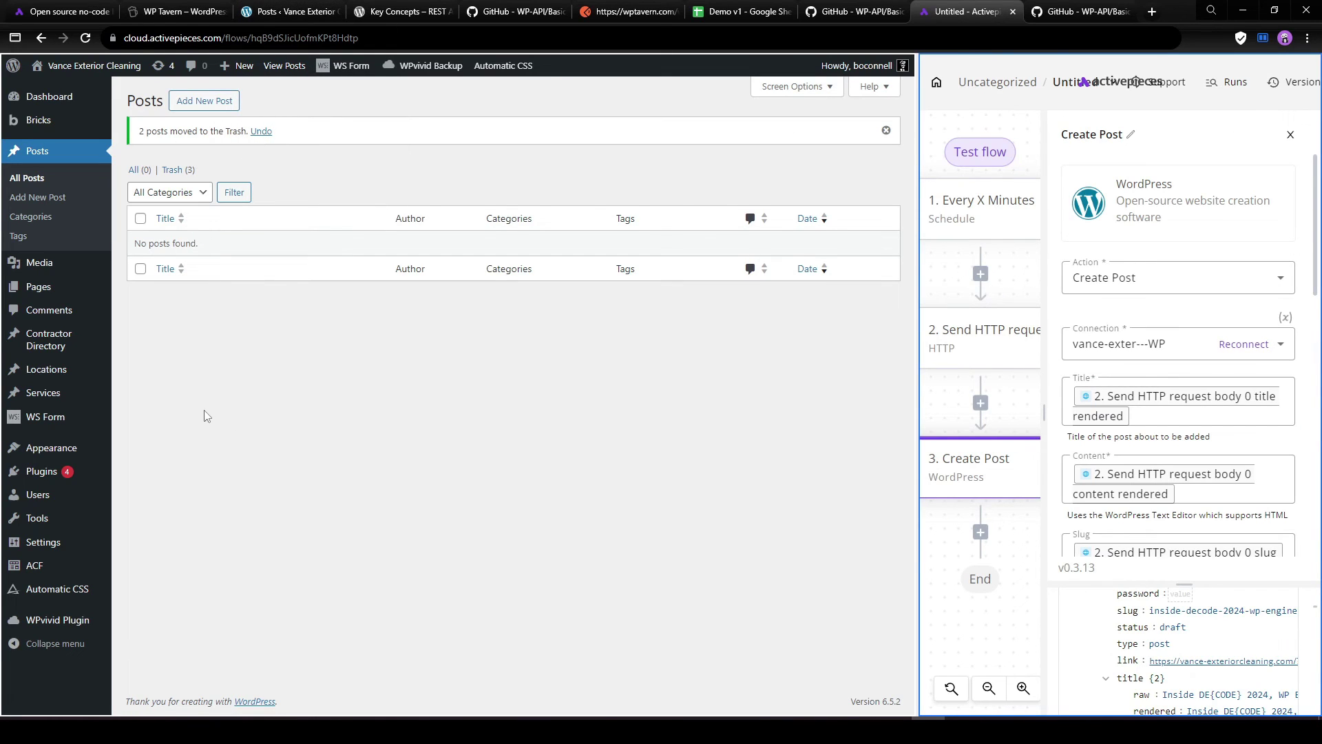
- Reload WordPress Posts, confirm the Inside DE(CODE) 2024 post shows Draft, and close split view
left_click(382, 419)
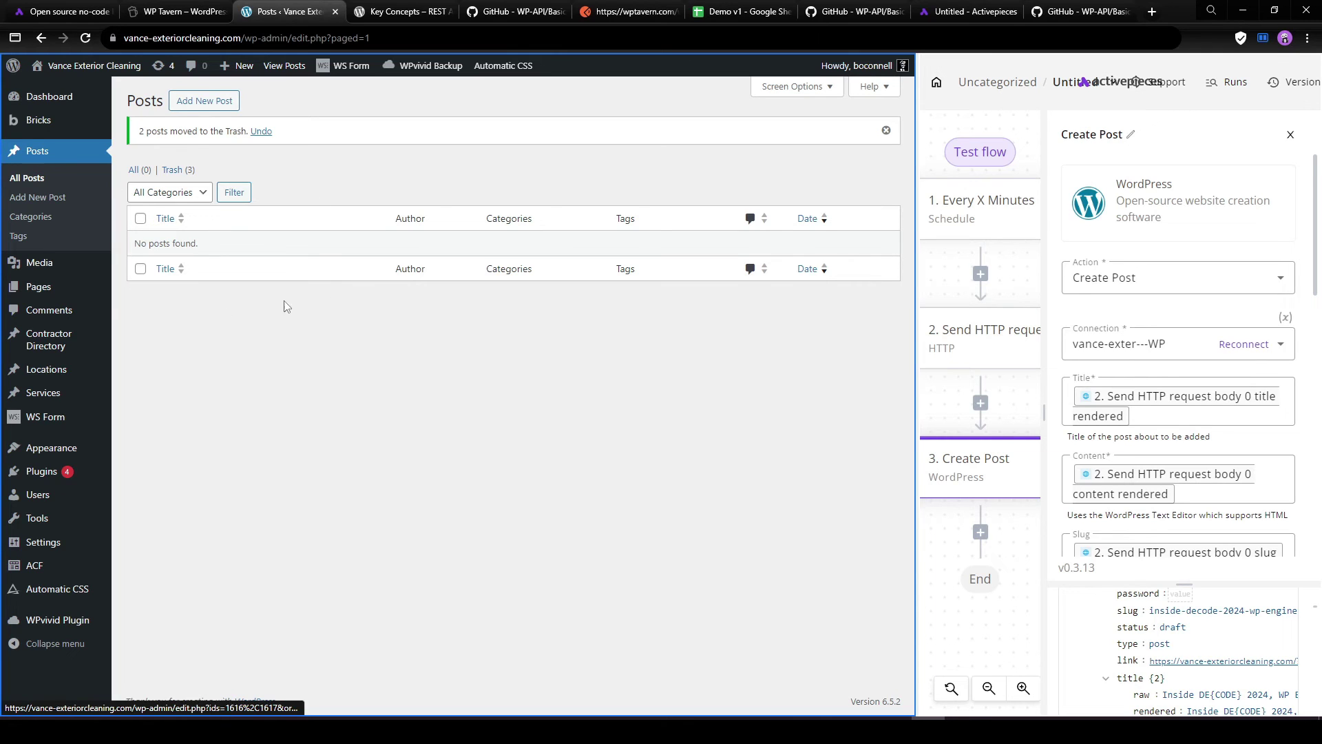
left_click(86, 39)
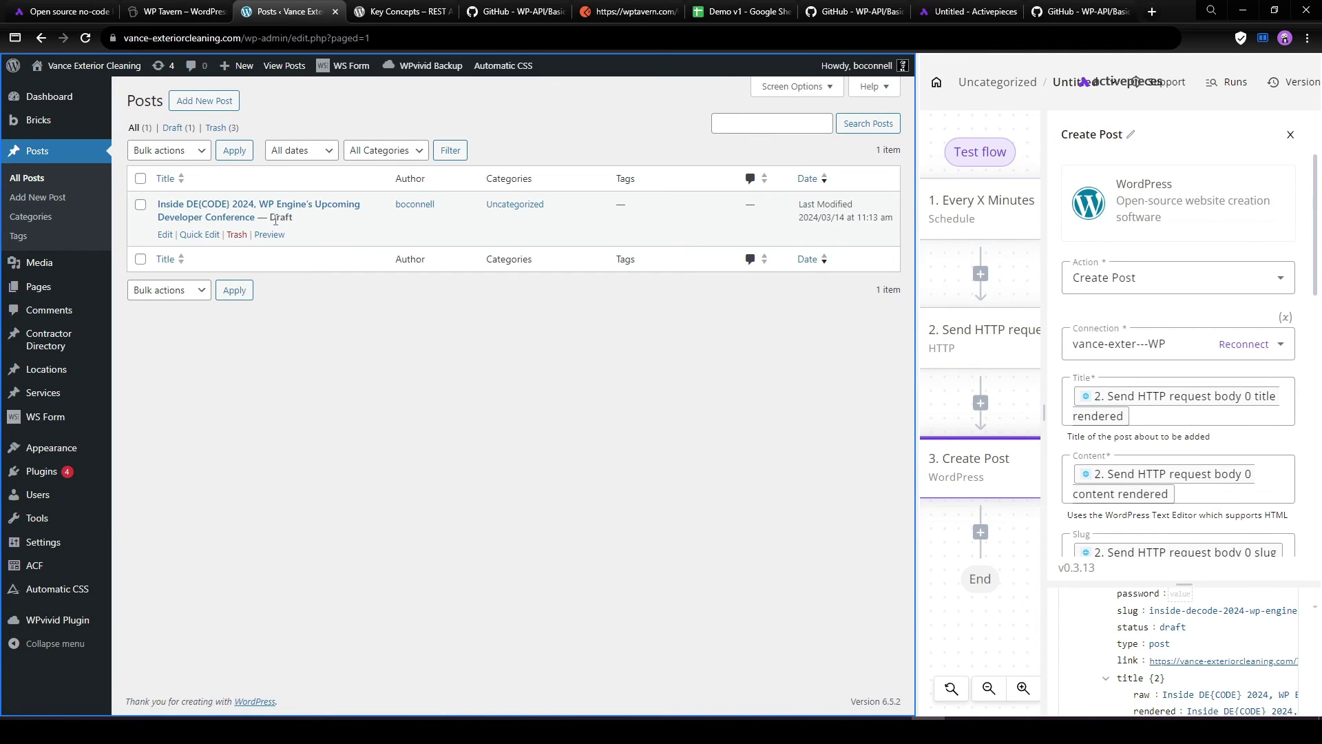
left_click_drag(271, 218, 289, 219)
left_click(389, 345)
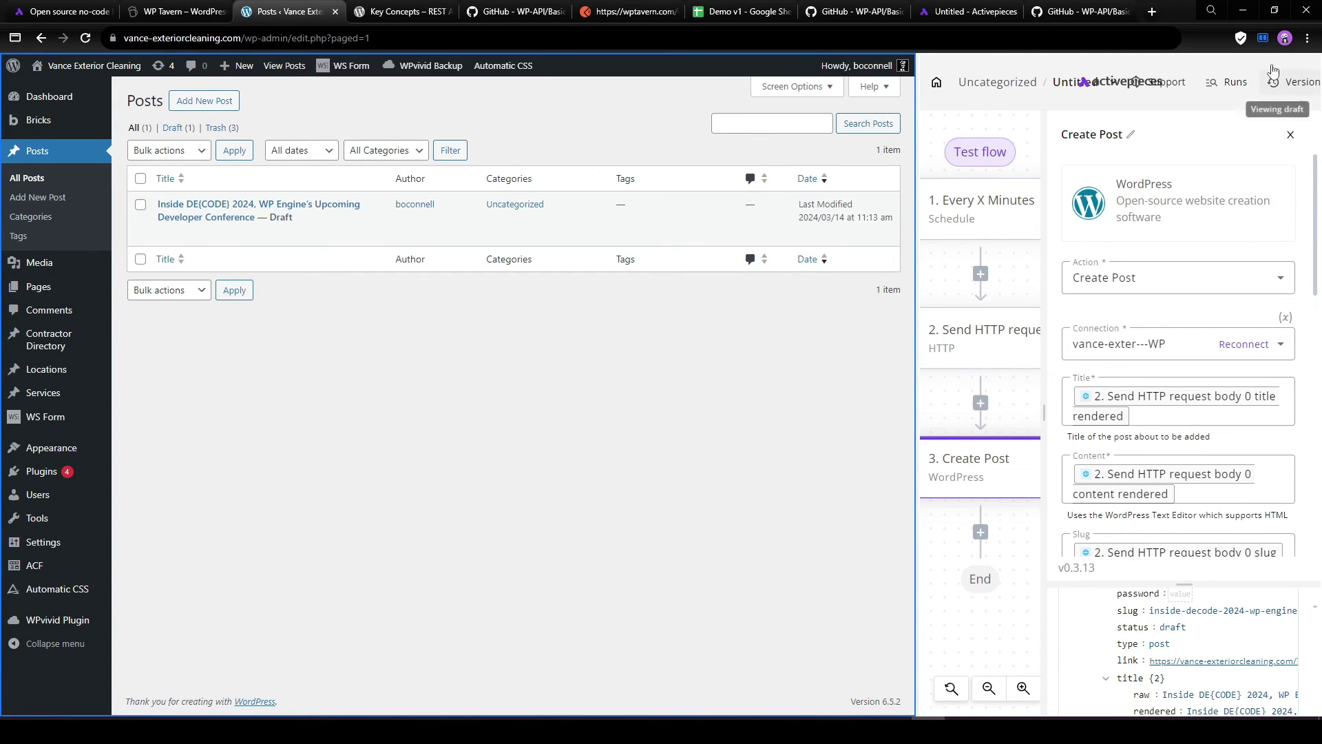
left_click(1263, 38)
- Set the Create Post Status to Published and retest the step, which creates post 1622
left_click(936, 12)
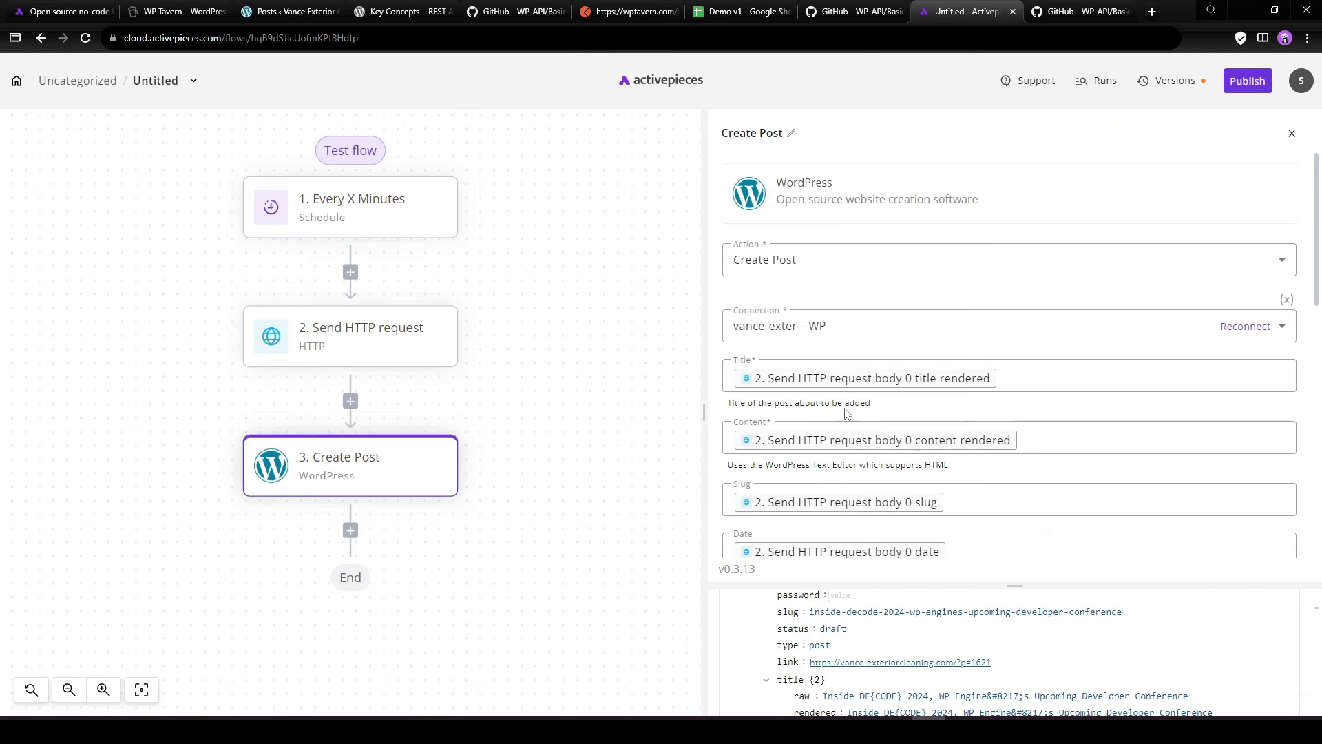
scroll(1062, 344, "down", 6)
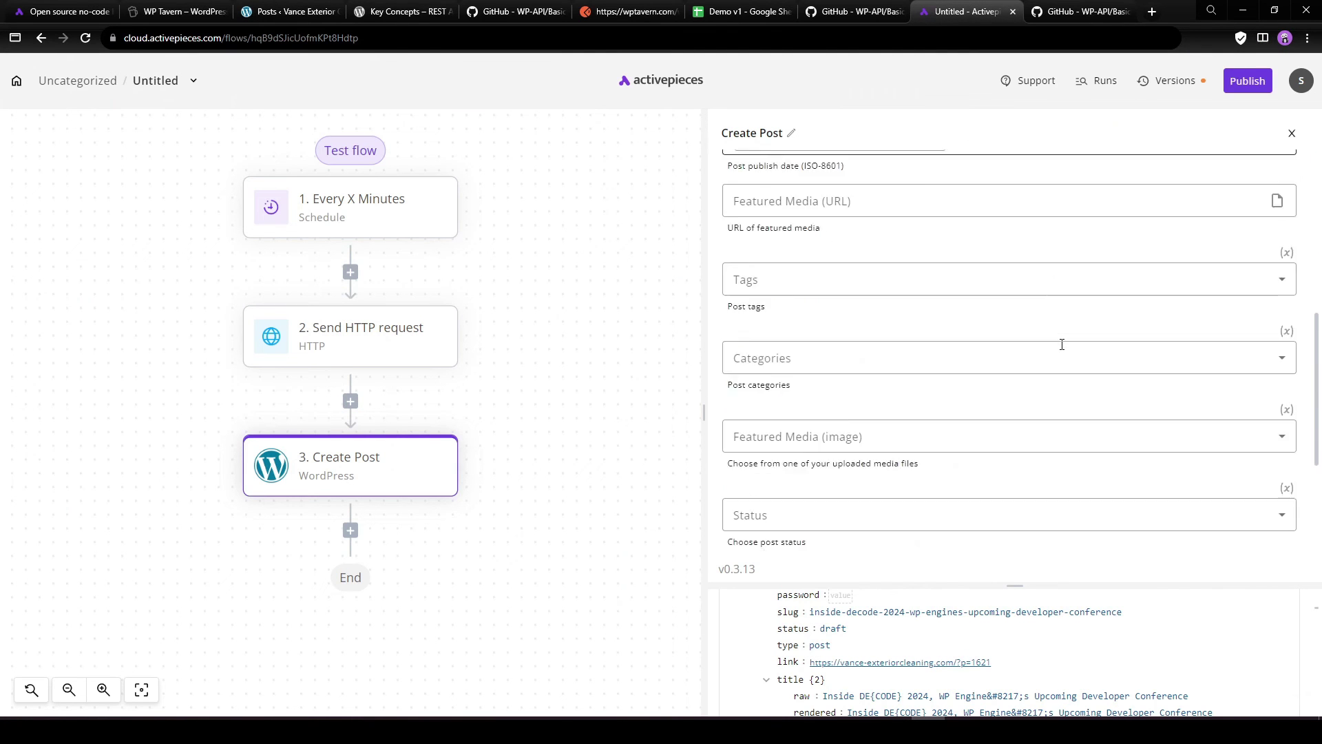
scroll(1062, 346, "down", 3)
left_click(815, 303)
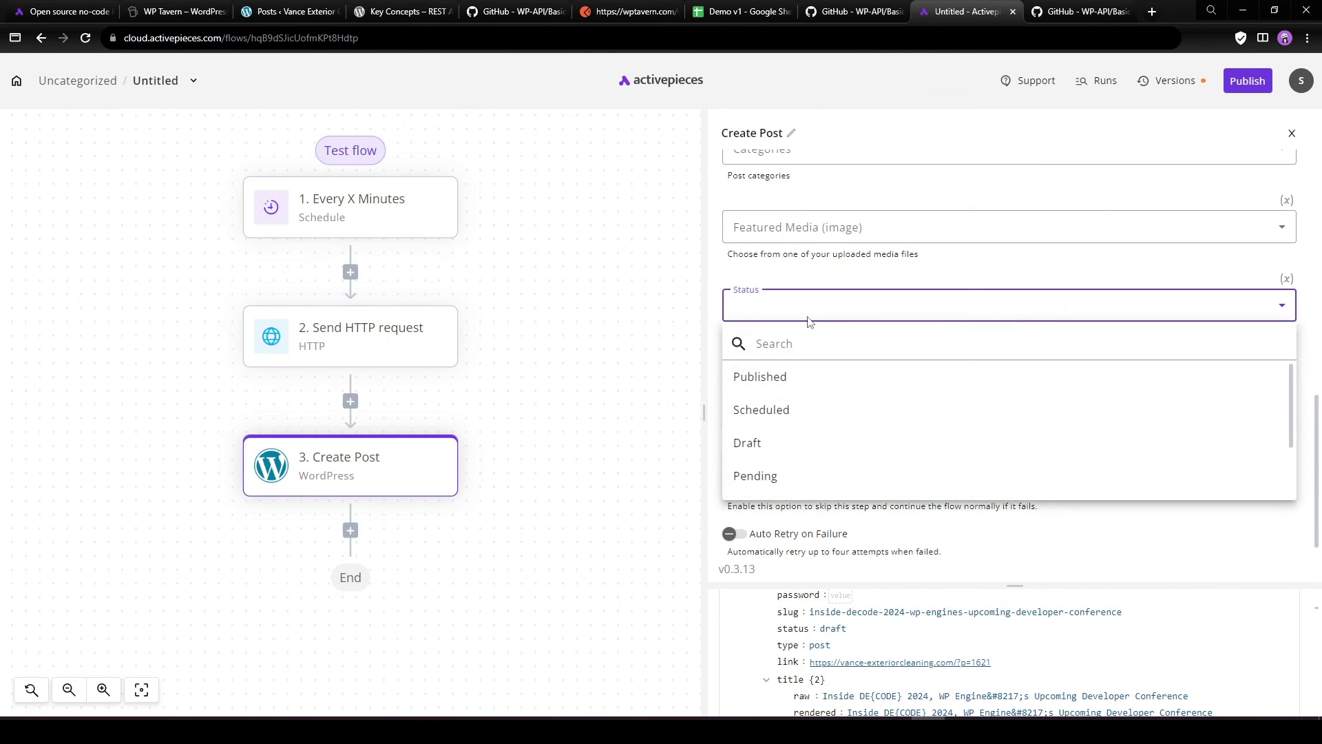
left_click(775, 381)
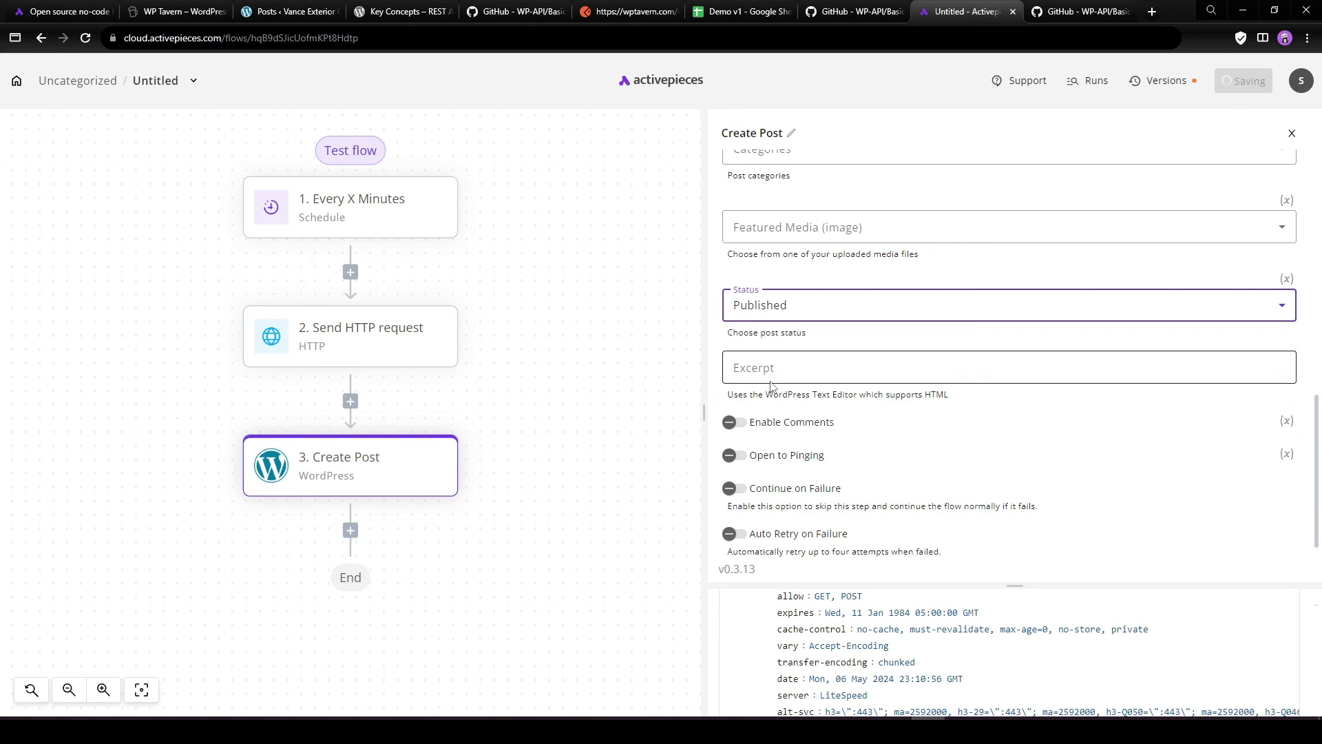
left_click(1286, 626)
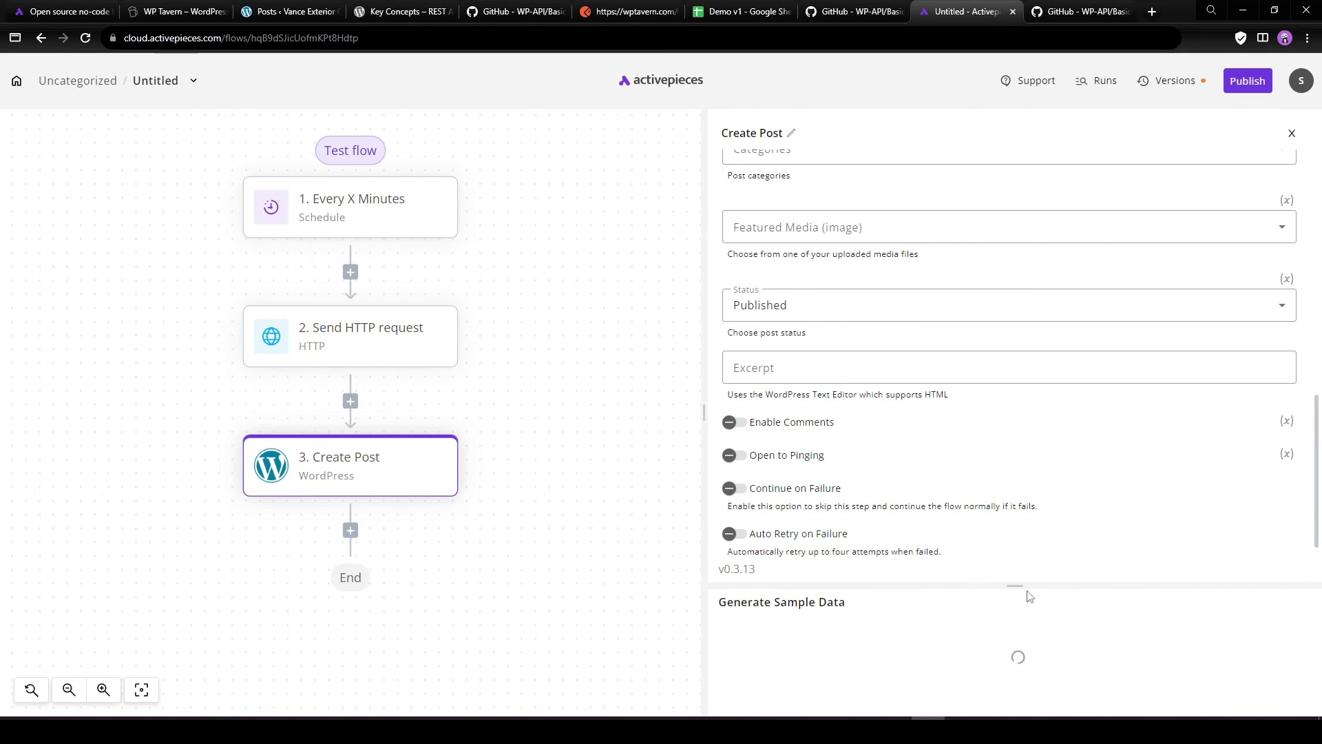
left_click_drag(1029, 596, 1009, 428)
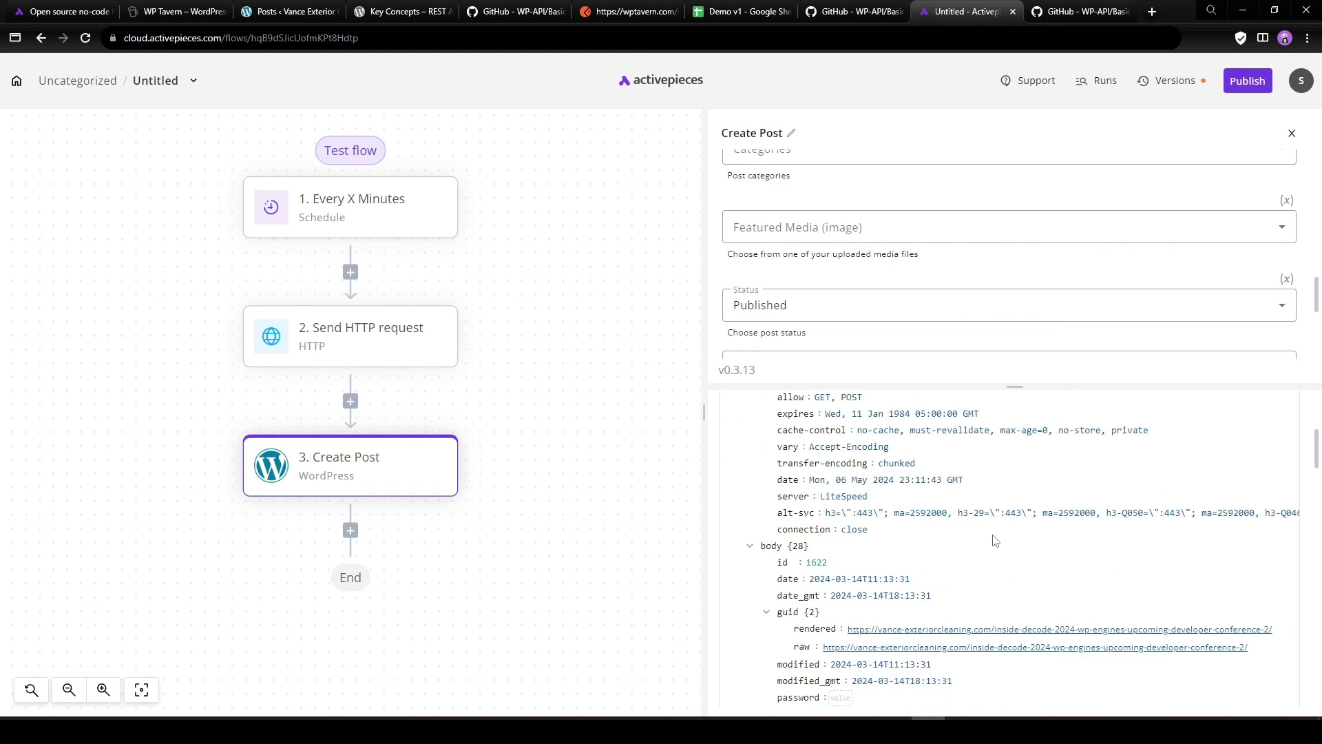
- Reload the WordPress Posts list to confirm the Published (1) DE(CODE) 2024 copy beside the draft
left_click(292, 11)
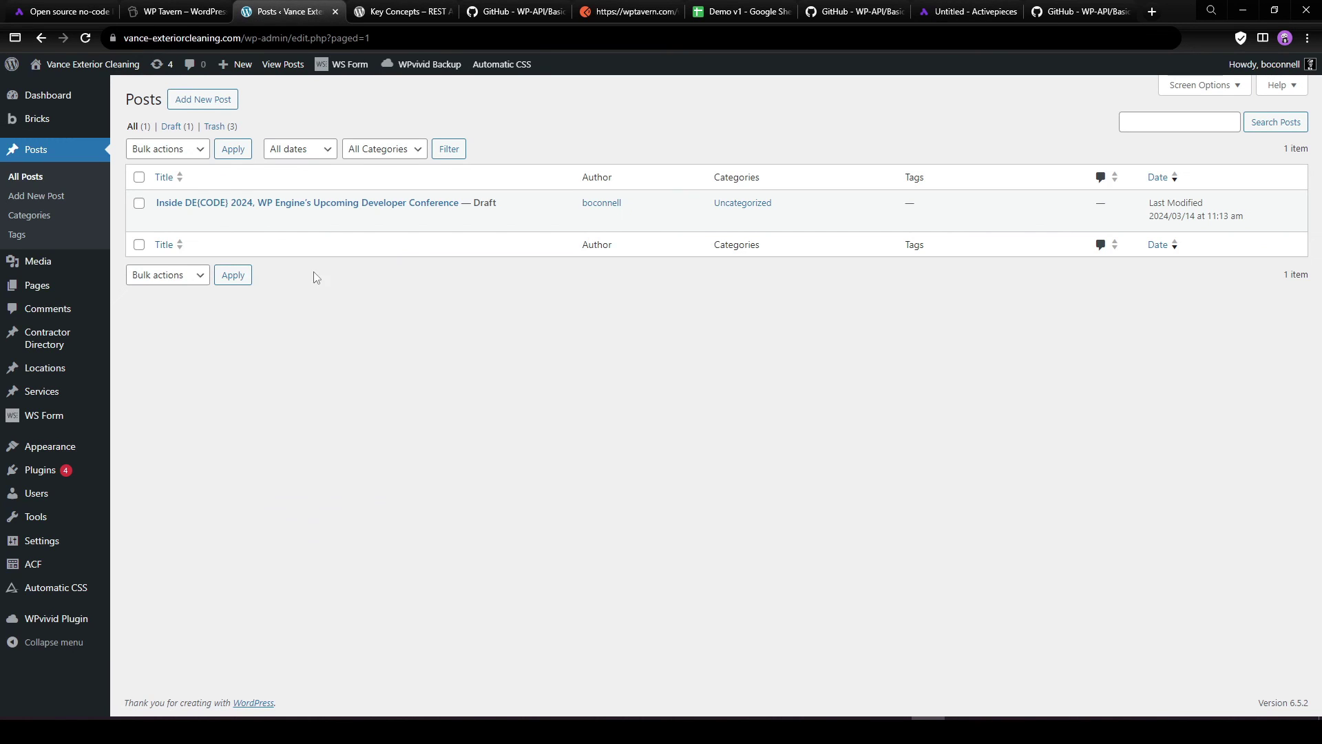
key("F5")
left_click(486, 204)
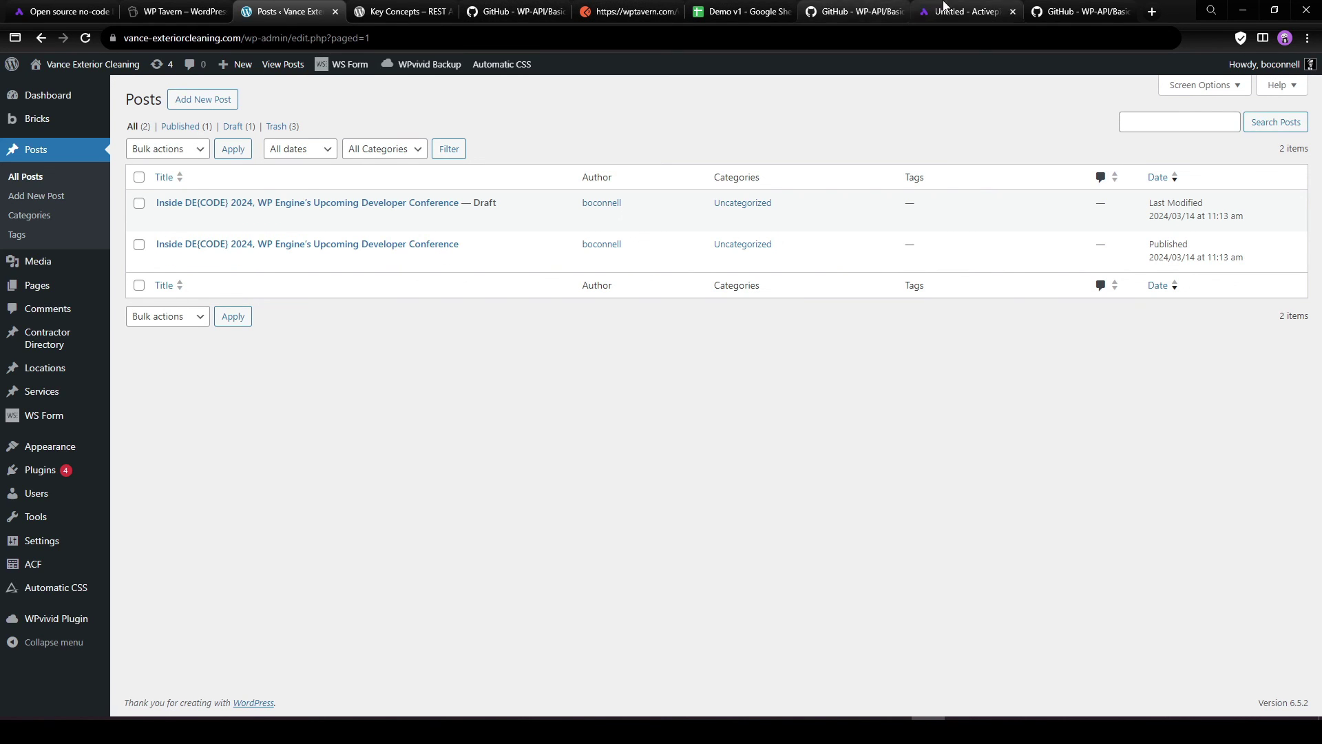
left_click(944, 7)
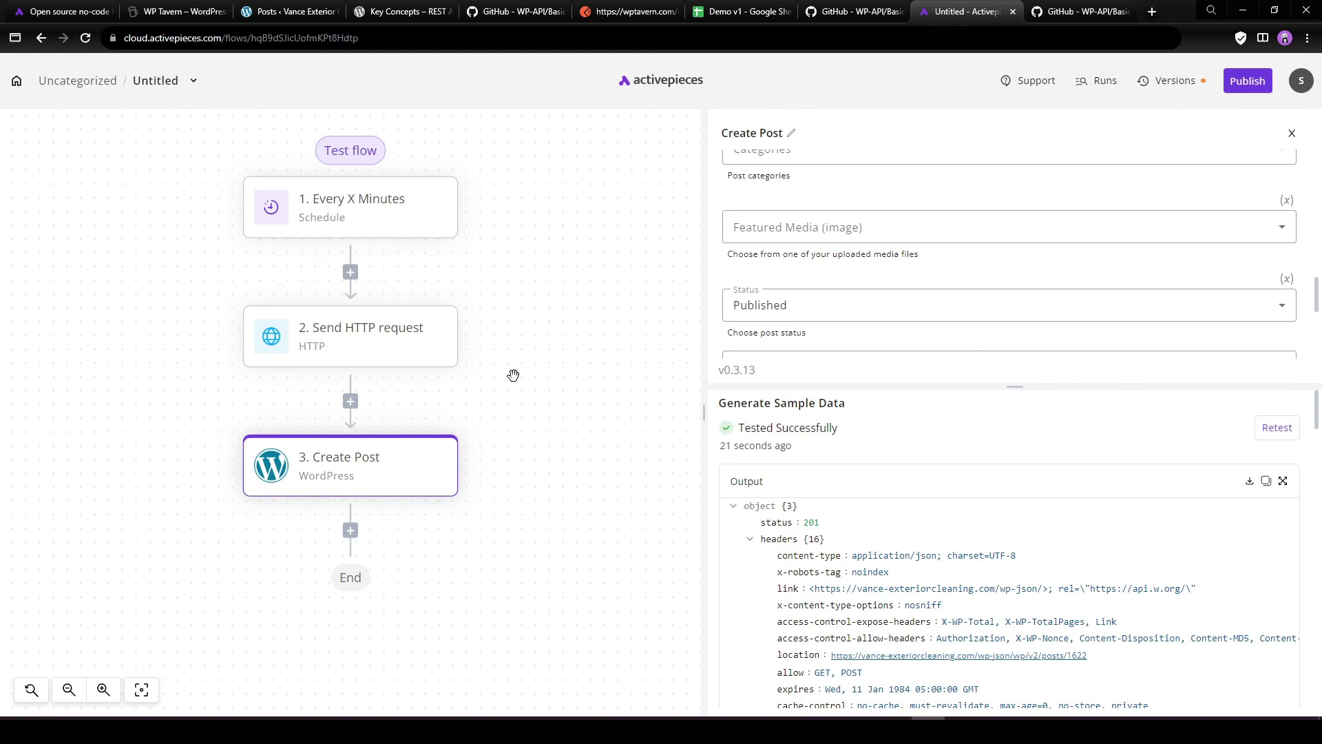
- In the Demo v1 spreadsheet, select header cells F1:M1 of the Contractor List - California sheet
left_click(740, 11)
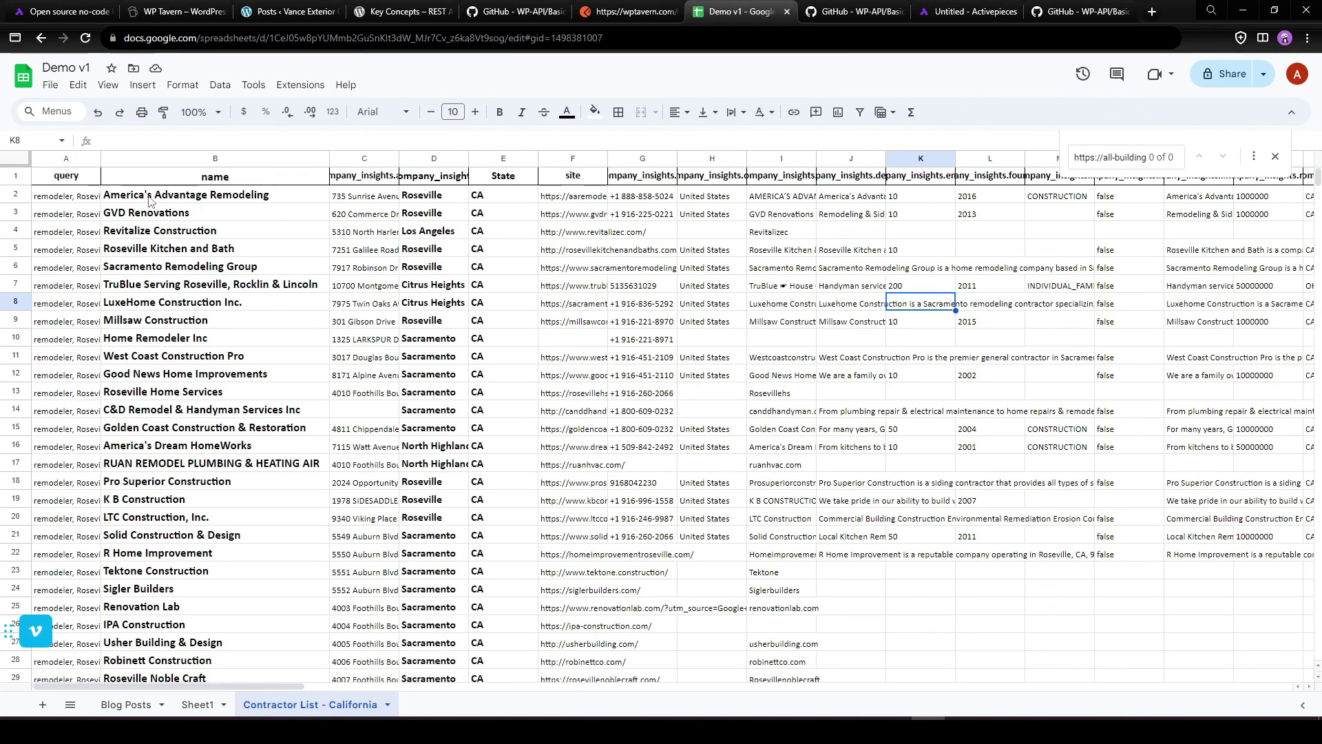
left_click_drag(573, 177, 1051, 184)
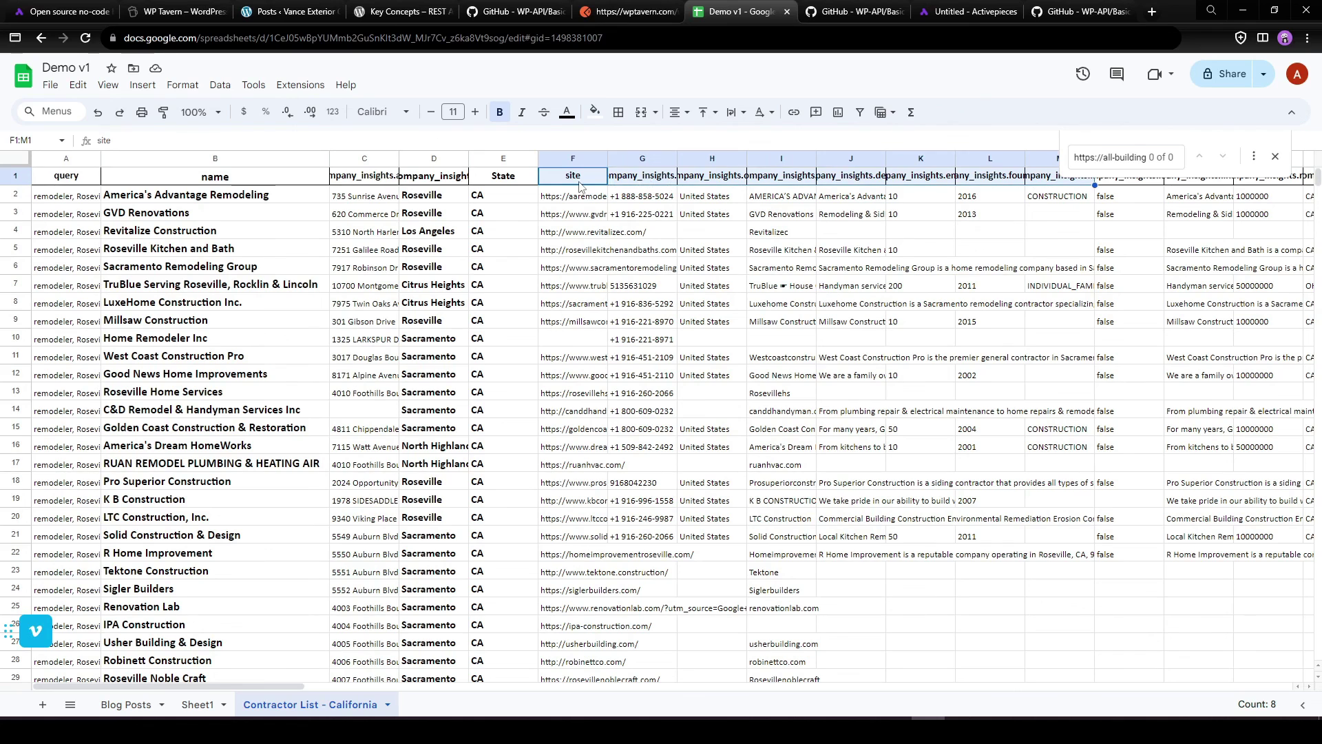